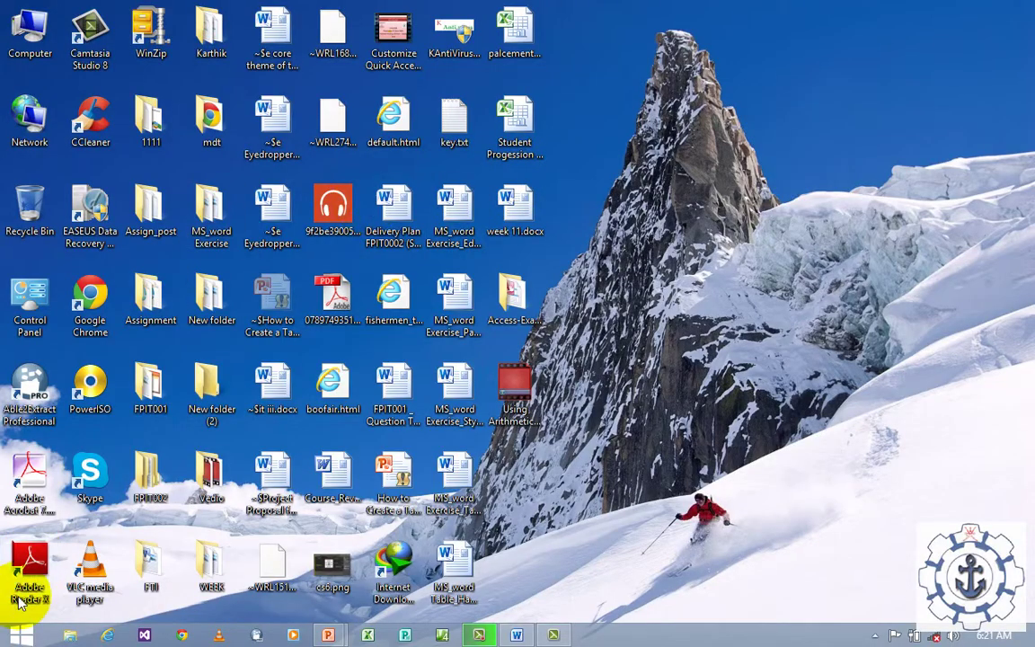
Step: Launch Microsoft Access 2010
{"action": "left_click", "coordinate": [22, 638]}
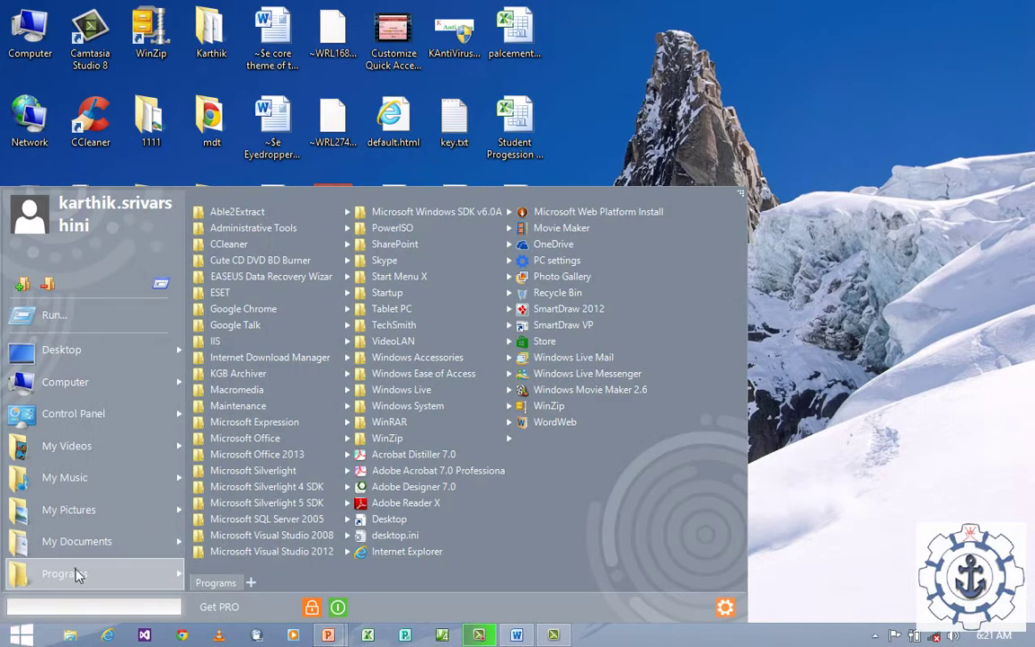
{"action": "mouse_move", "coordinate": [231, 440]}
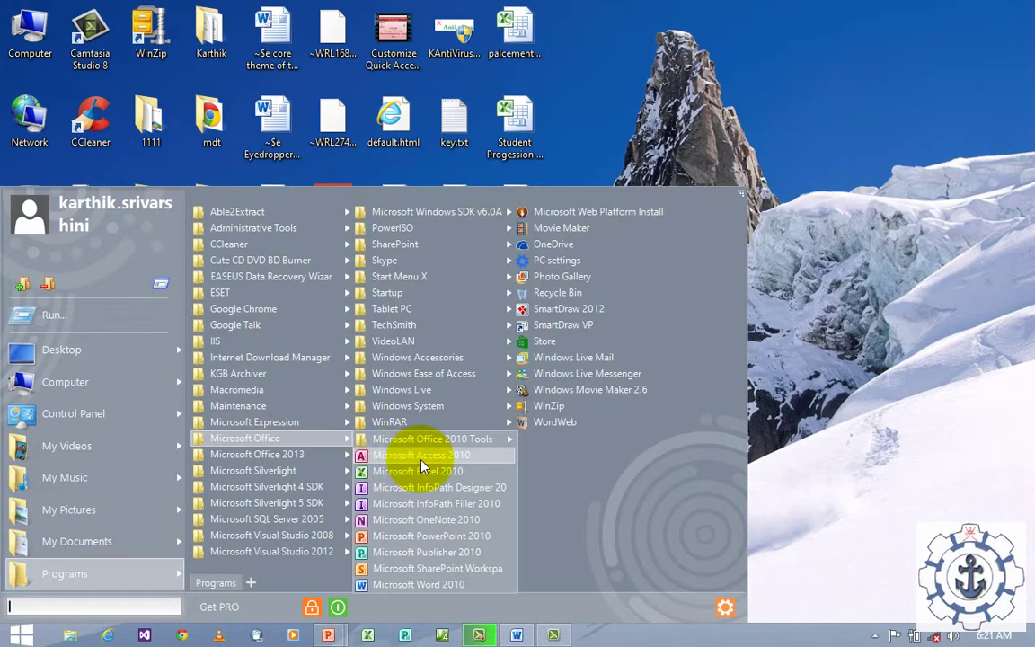
{"action": "left_click", "coordinate": [420, 459]}
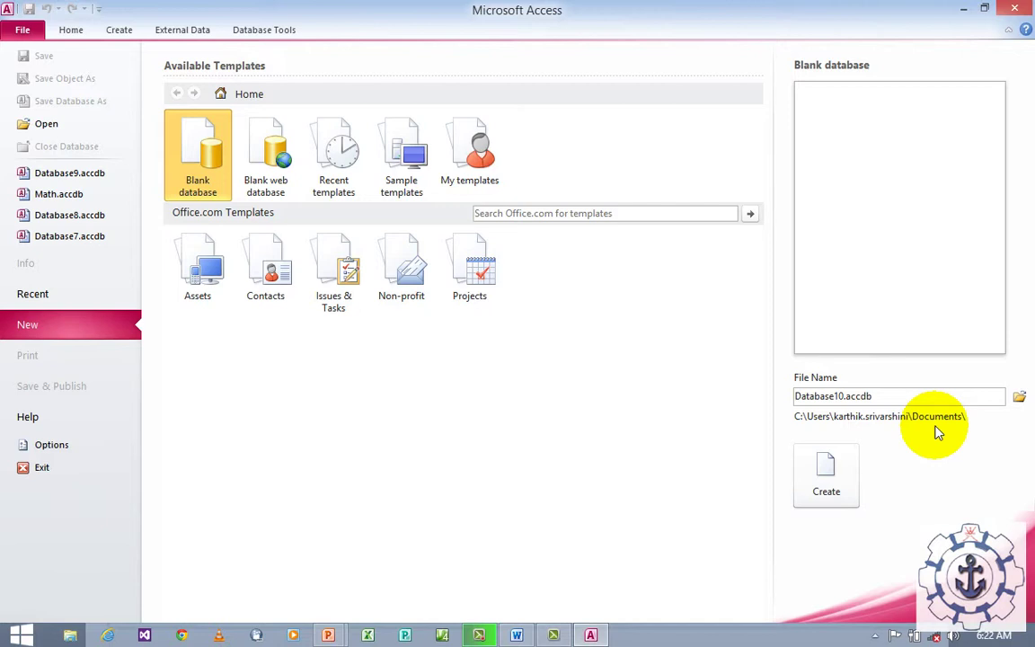
Step: Browse to the Desktop for the new database's location and create a folder named MS Access_Relationship there
{"action": "left_click", "coordinate": [1020, 397]}
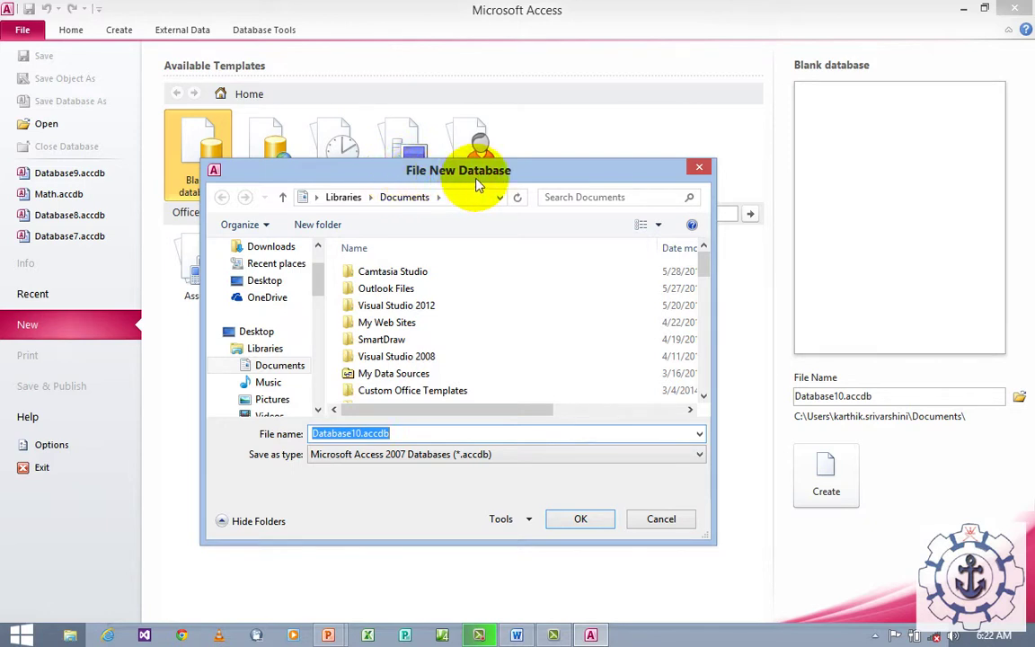
{"action": "scroll", "coordinate": [316, 279], "scroll_direction": "up", "scroll_amount": 2}
{"action": "left_click", "coordinate": [316, 274]}
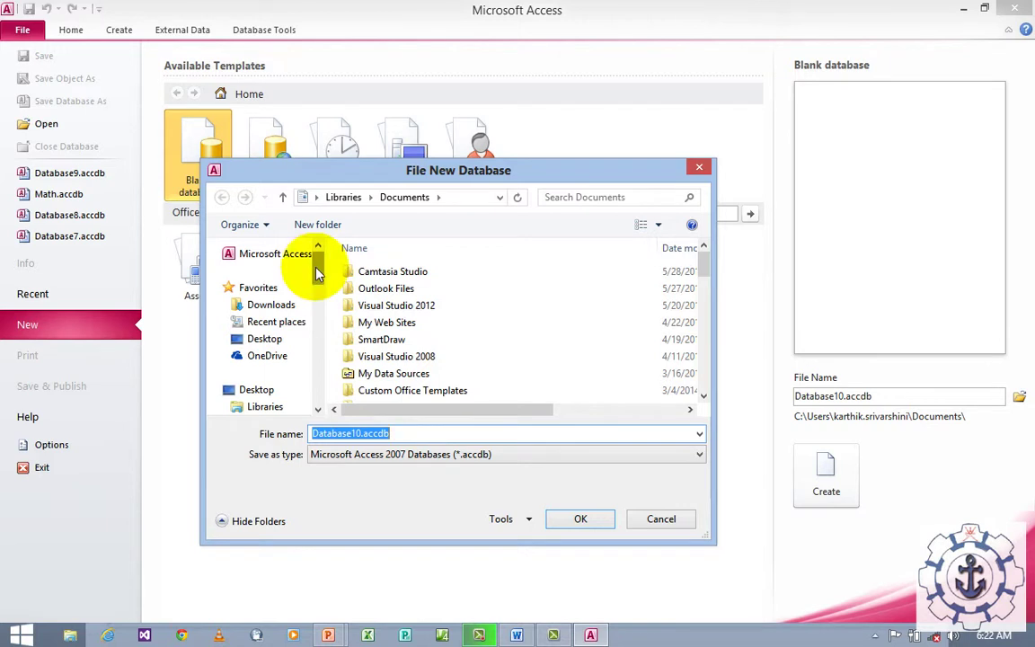
{"action": "left_click", "coordinate": [261, 341]}
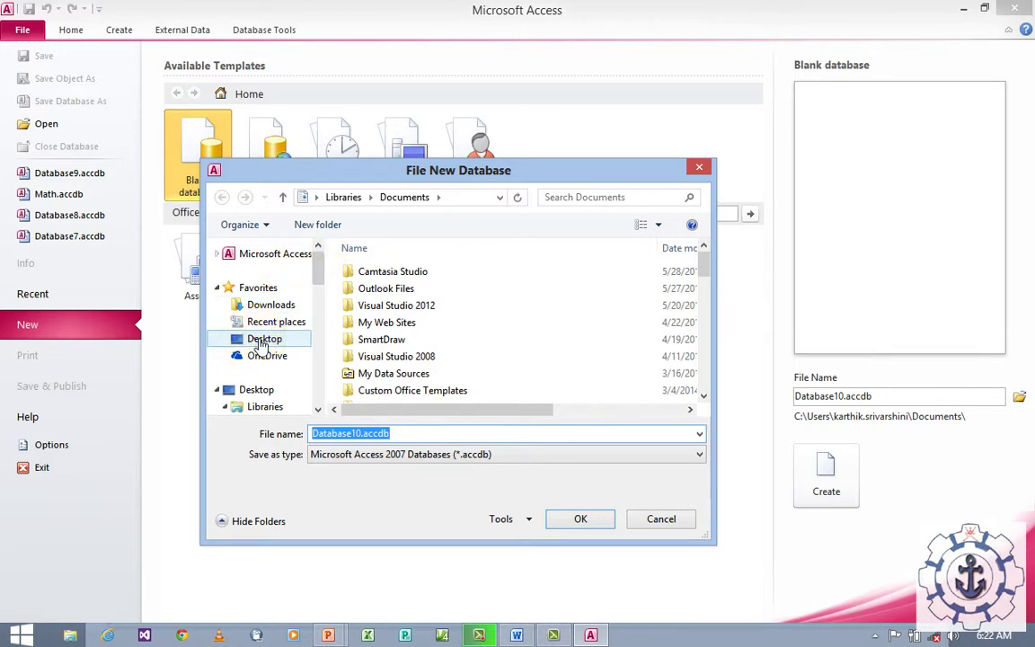
{"action": "left_click", "coordinate": [319, 225]}
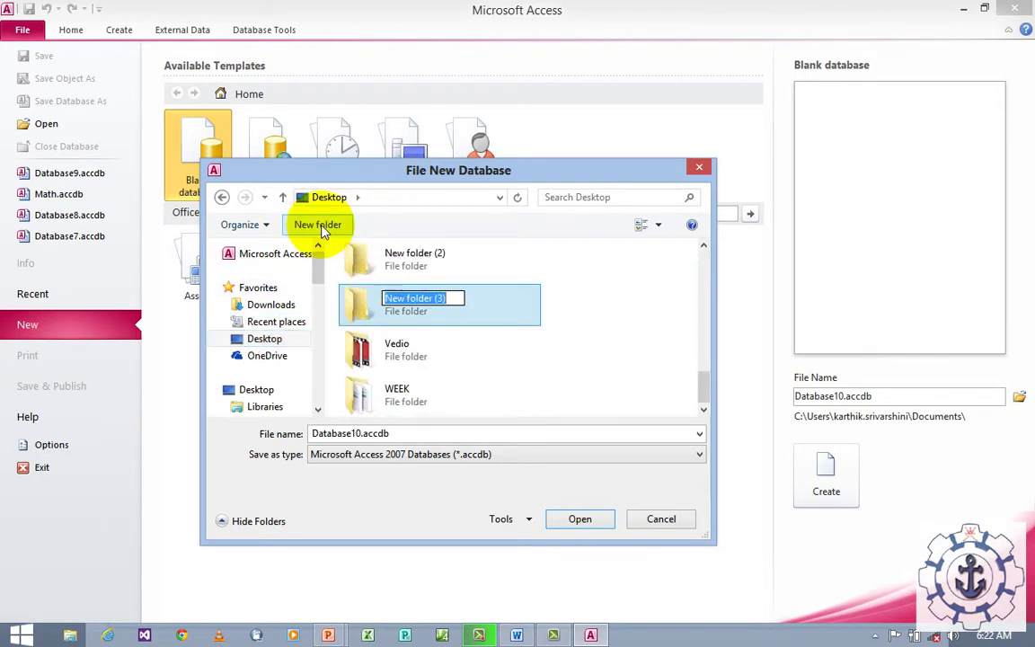
{"action": "type", "text": "MS Access_Relationship"}
{"action": "key", "text": "Return"}
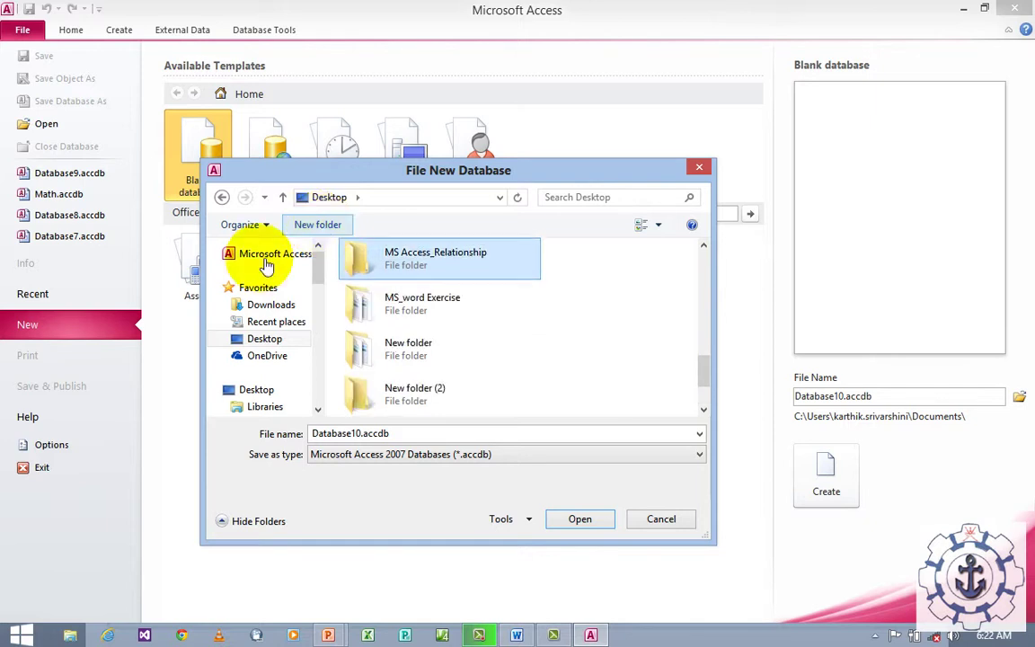
Step: Name the database file StudentDB in the MS Access_Relationship folder and create the blank database
{"action": "left_click", "coordinate": [579, 519]}
{"action": "left_click", "coordinate": [432, 439]}
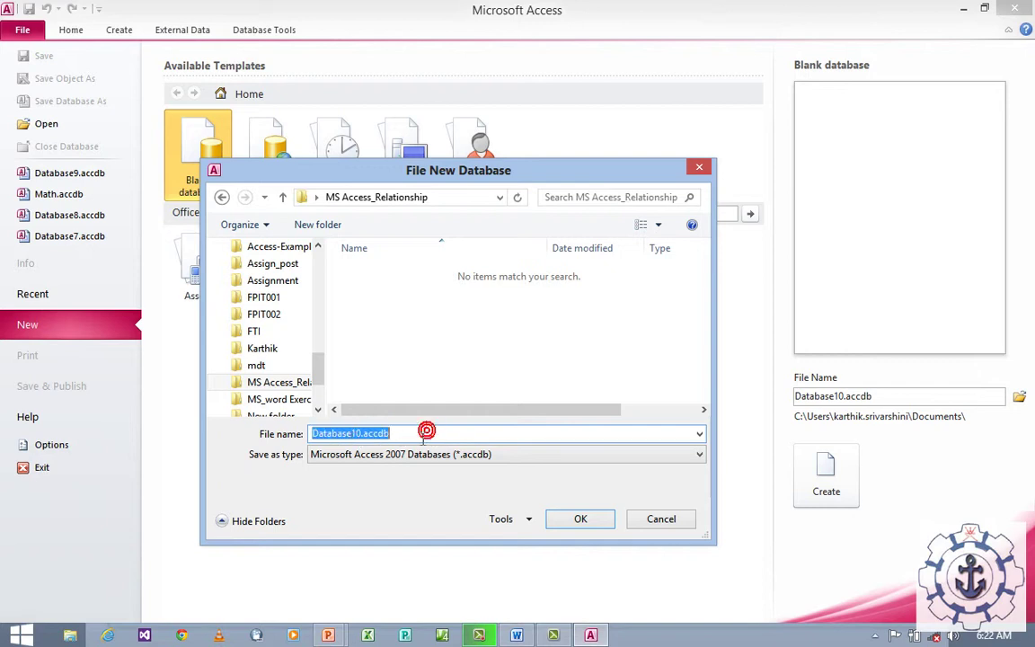
{"action": "left_click", "coordinate": [423, 438]}
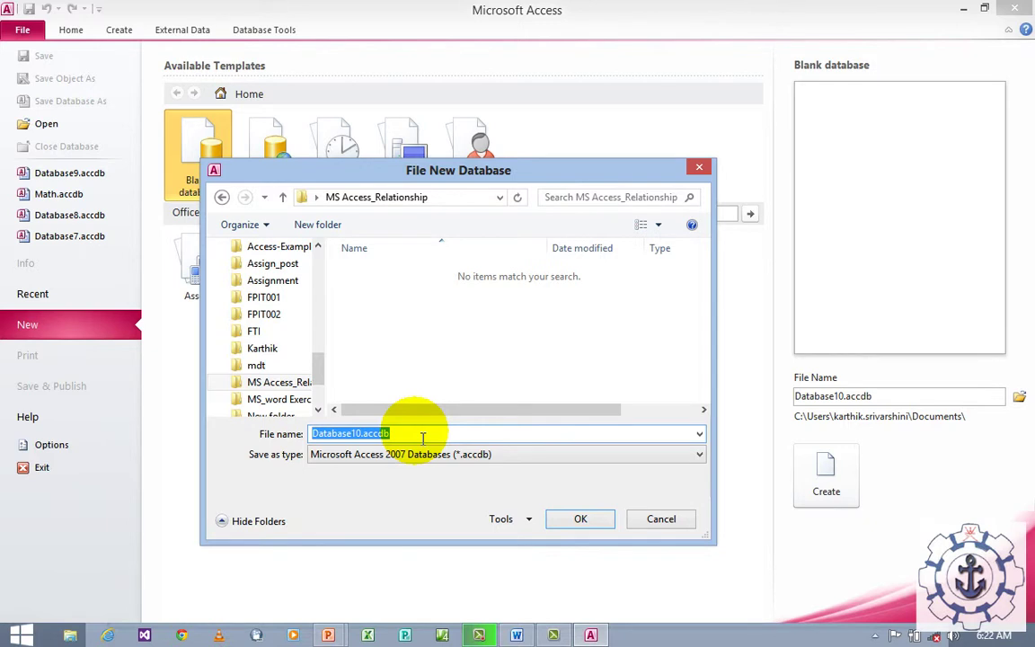
{"action": "type", "text": "Student "}
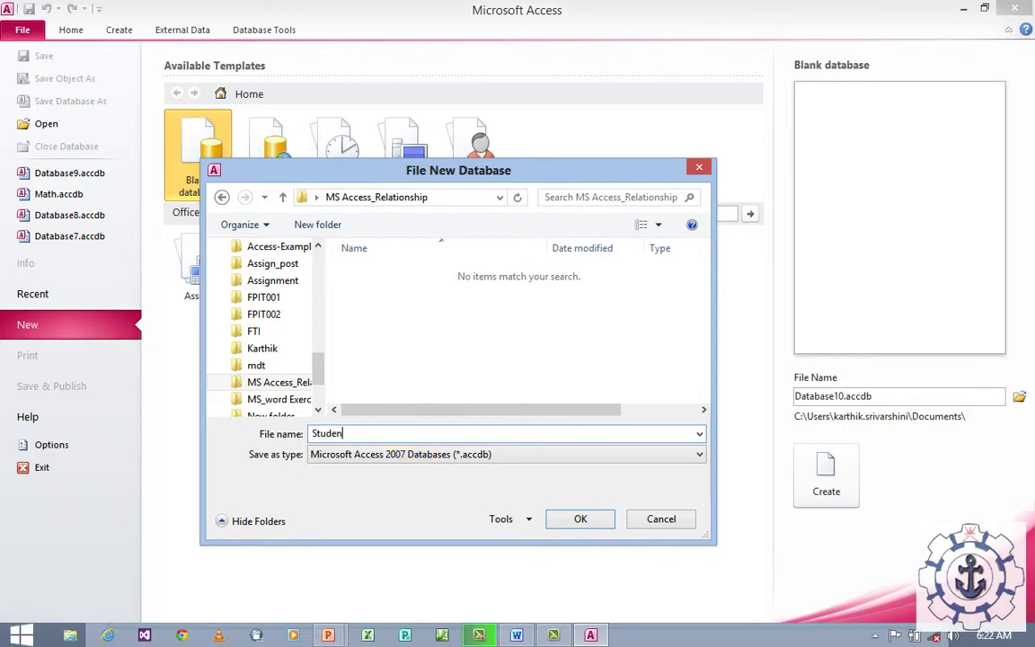
{"action": "type", "text": "DB"}
{"action": "left_click", "coordinate": [581, 518]}
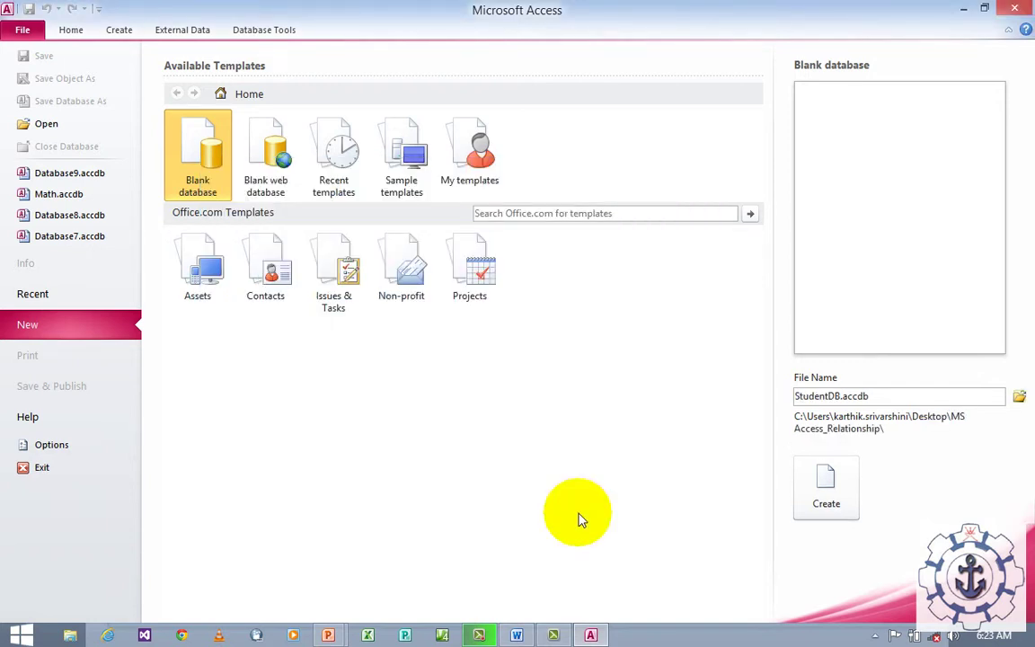
{"action": "left_click", "coordinate": [837, 500]}
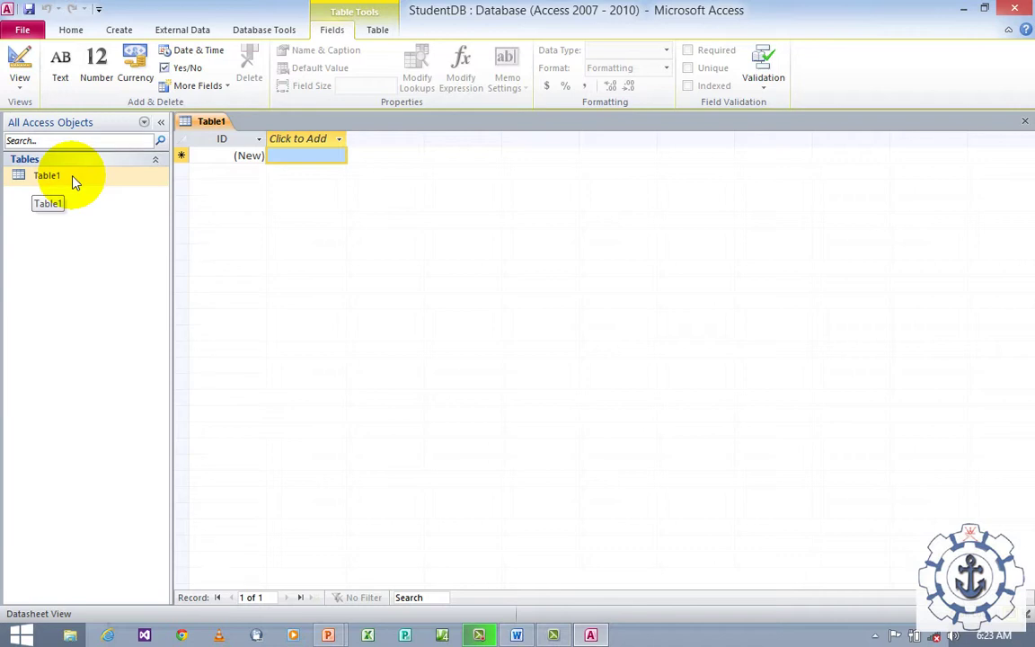
Step: Switch Table1 to Design View, saving the table as Student_Name
{"action": "left_click", "coordinate": [46, 183]}
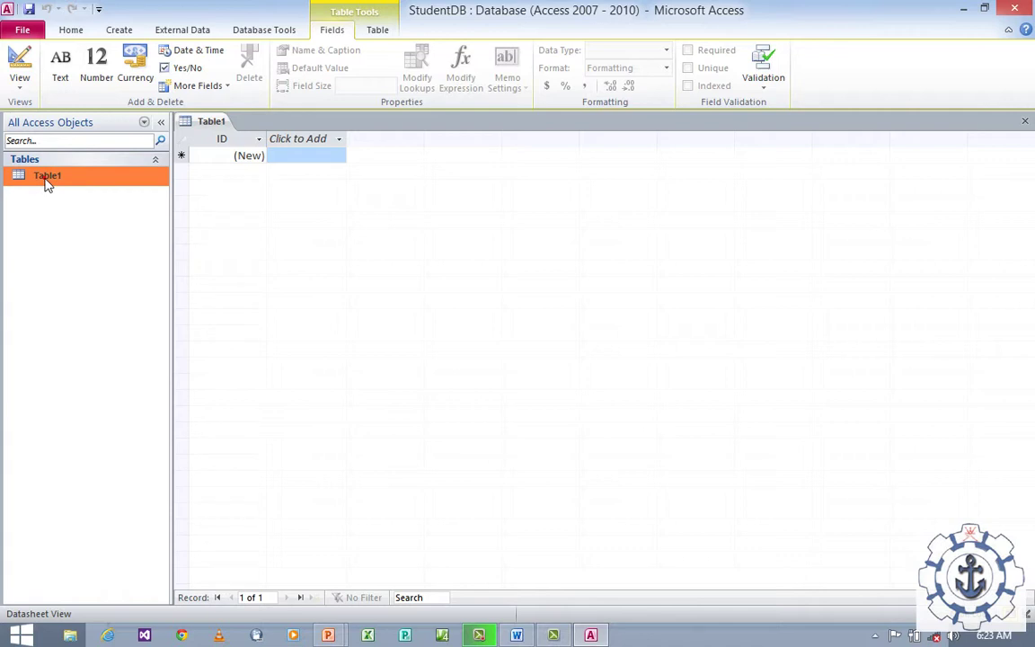
{"action": "left_click", "coordinate": [42, 177]}
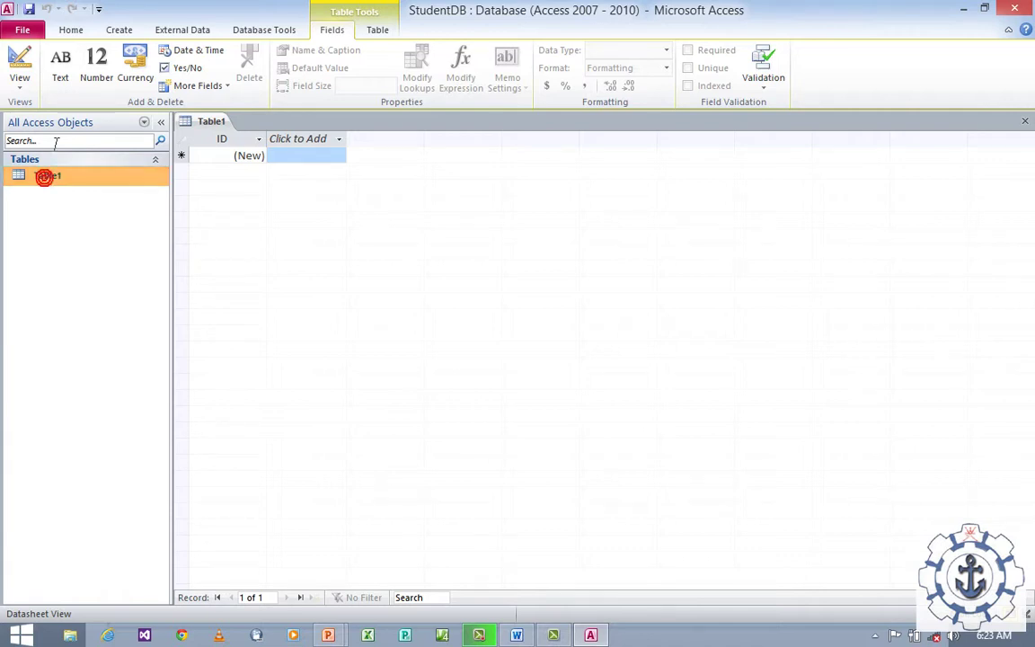
{"action": "left_click", "coordinate": [21, 90]}
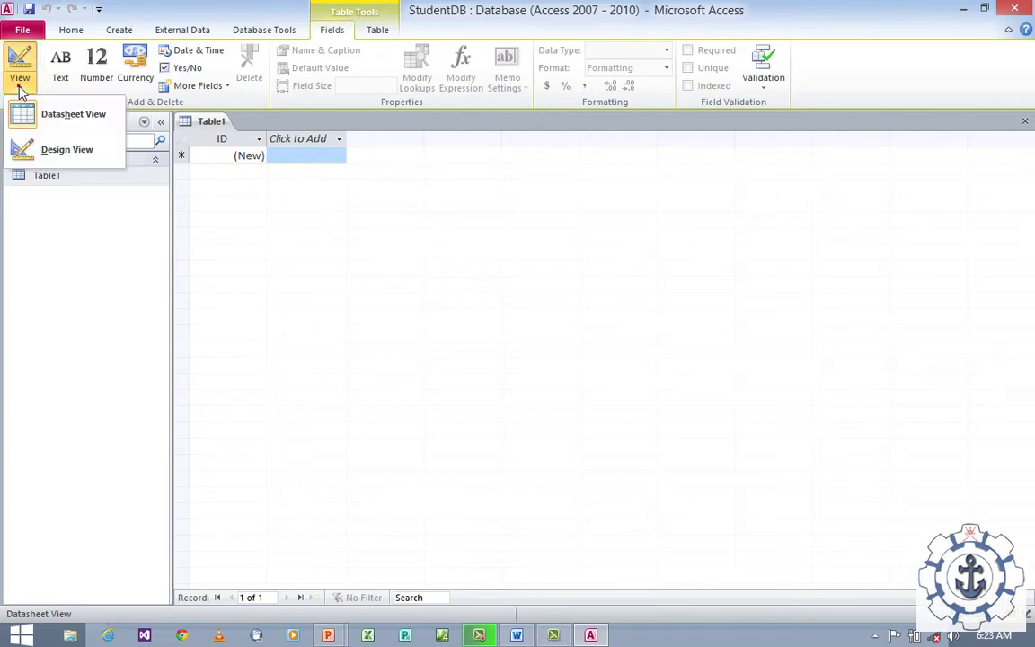
{"action": "left_click", "coordinate": [26, 151]}
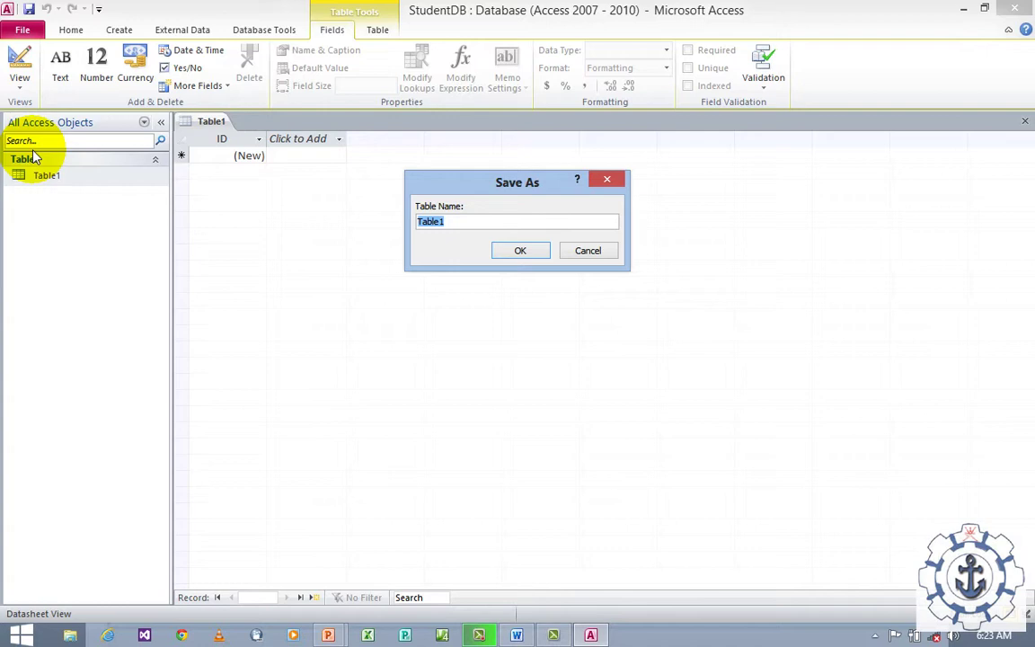
{"action": "type", "text": "Student"}
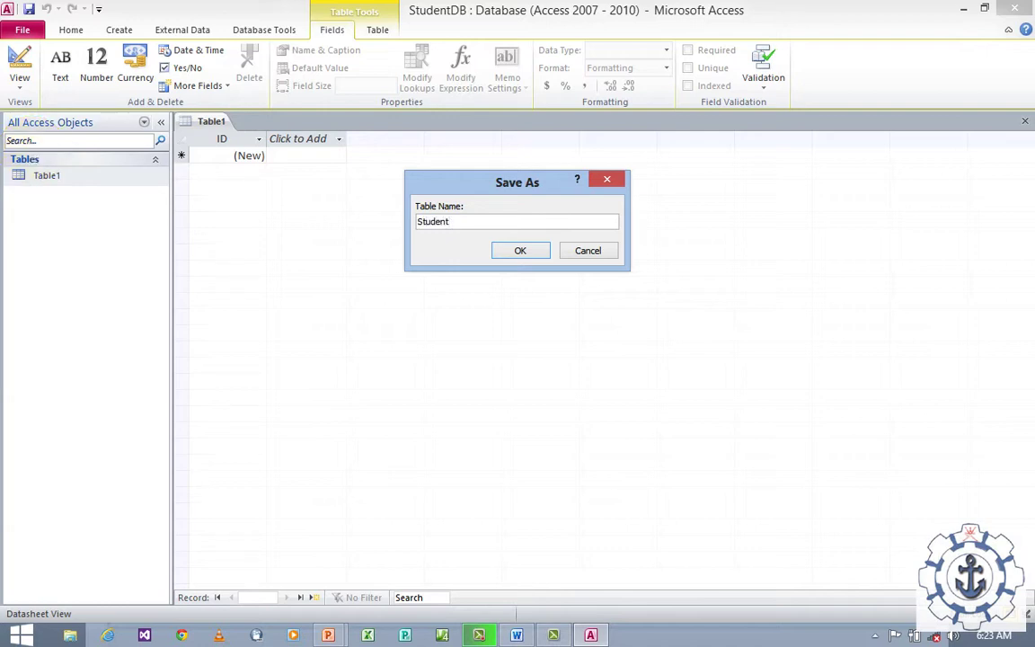
{"action": "type", "text": "_Name"}
{"action": "key", "text": "Return"}
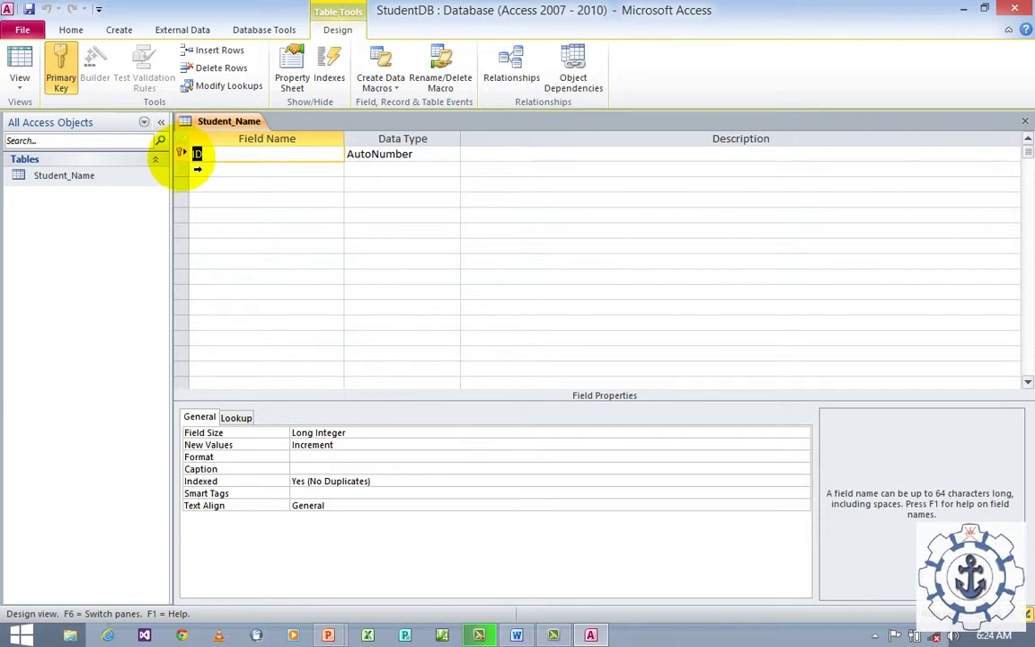
Step: Remove the ID field's primary key and redefine it as a Number field named Std_Id with the description "Stusdent ID"
{"action": "left_click", "coordinate": [59, 63]}
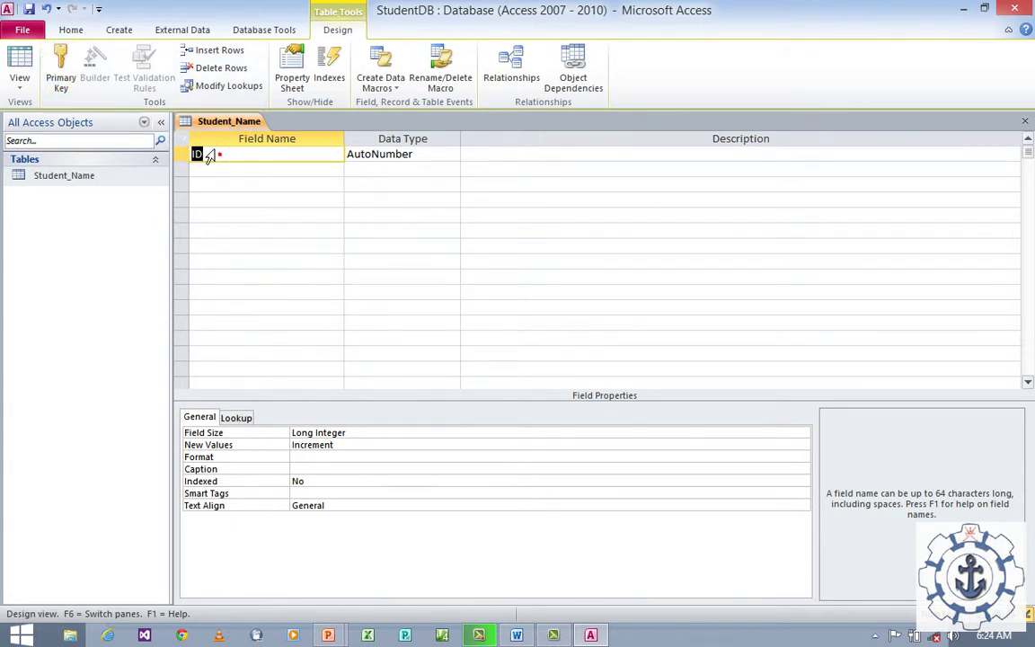
{"action": "type", "text": "ST"}
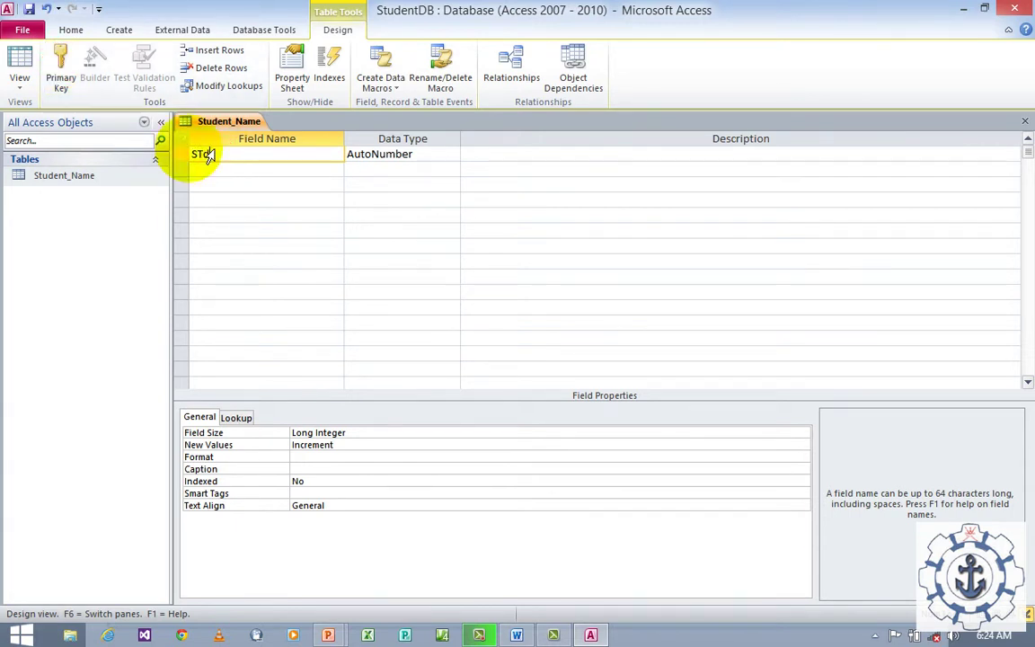
{"action": "key", "text": "BackSpace"}
{"action": "key", "text": "BackSpace"}
{"action": "type", "text": "Std_Id"}
{"action": "key", "text": "Tab"}
{"action": "type", "text": "nu"}
{"action": "key", "text": "Tab"}
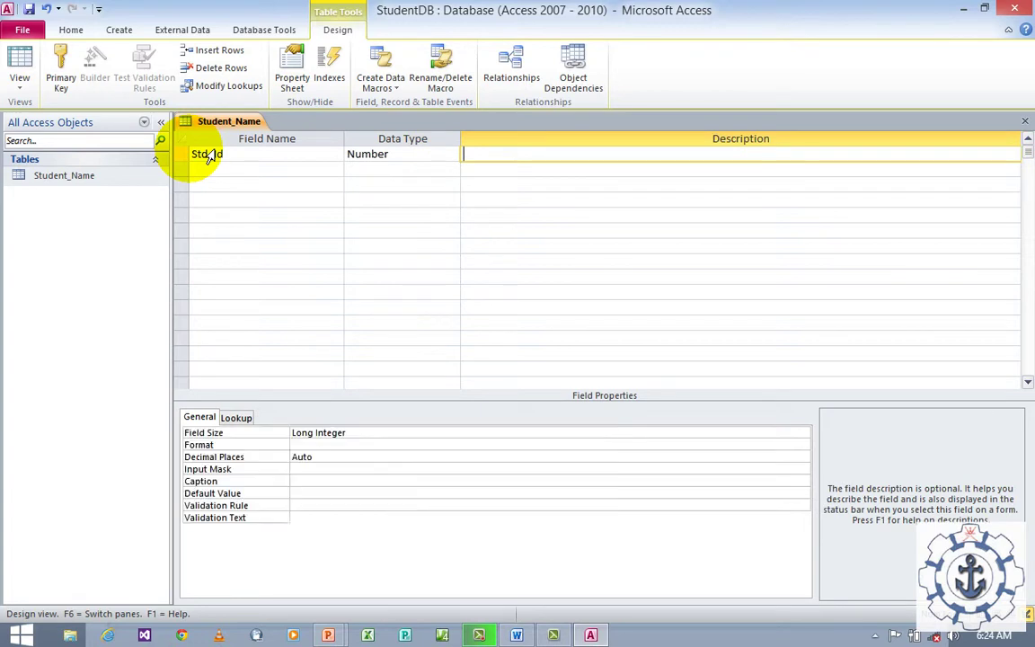
{"action": "key", "text": "Tab"}
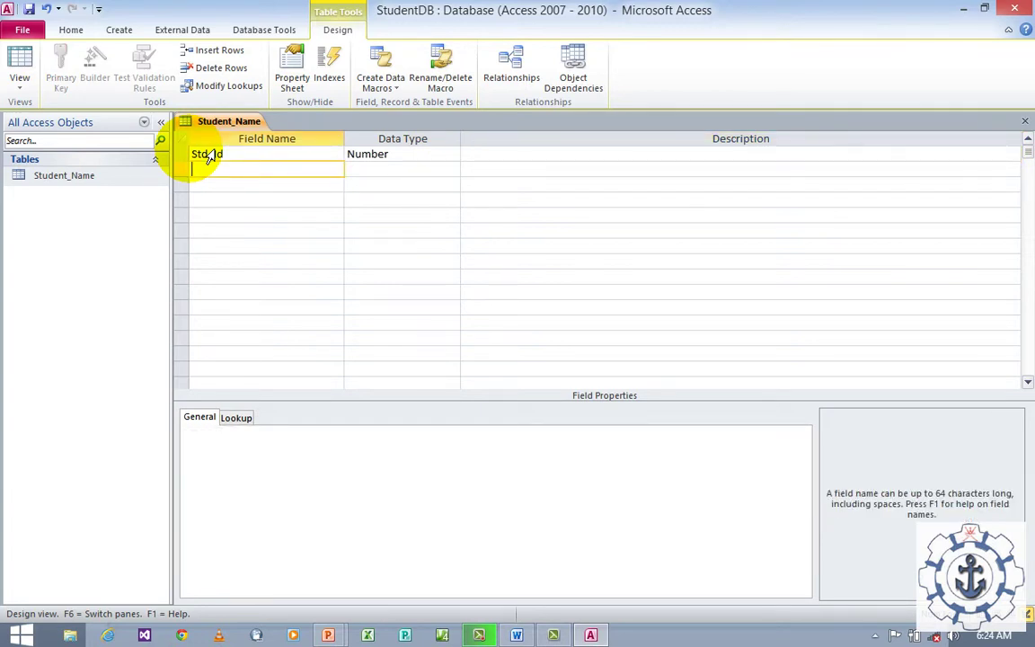
{"action": "left_click", "coordinate": [502, 159]}
{"action": "type", "text": "Student ID"}
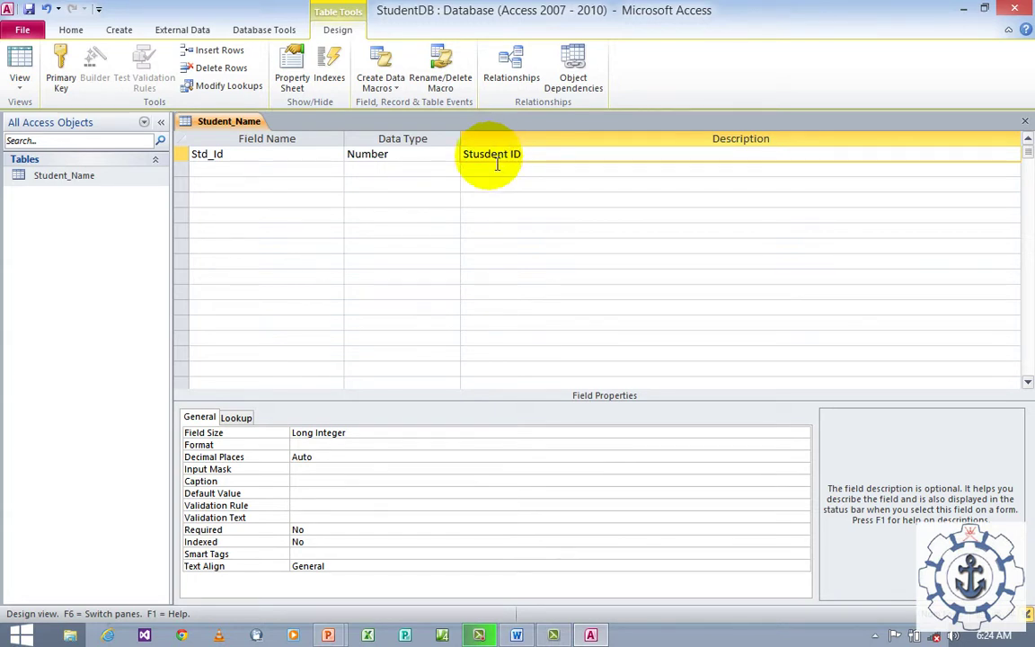
Step: Add a second field named Std_Name with the Text data type
{"action": "left_click", "coordinate": [244, 174]}
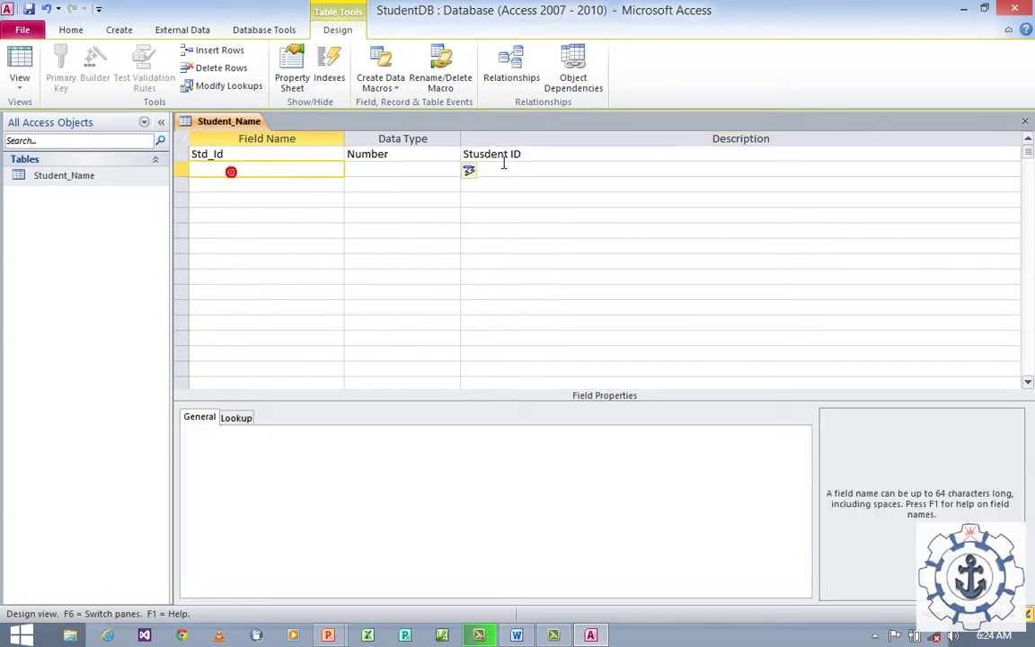
{"action": "type", "text": "Std"}
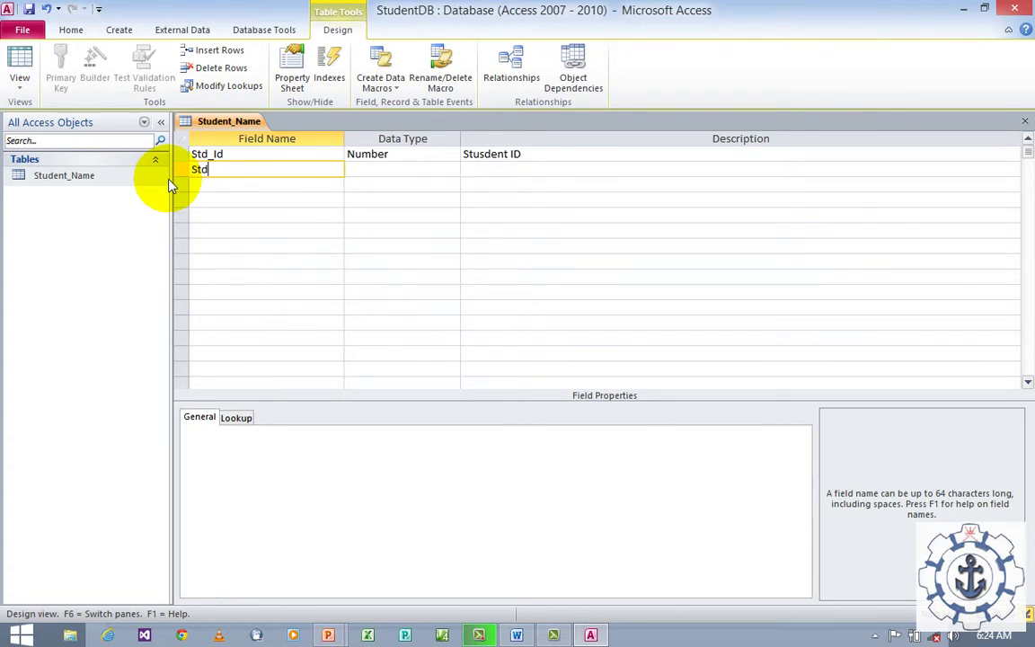
{"action": "type", "text": "_Name"}
{"action": "key", "text": "Tab"}
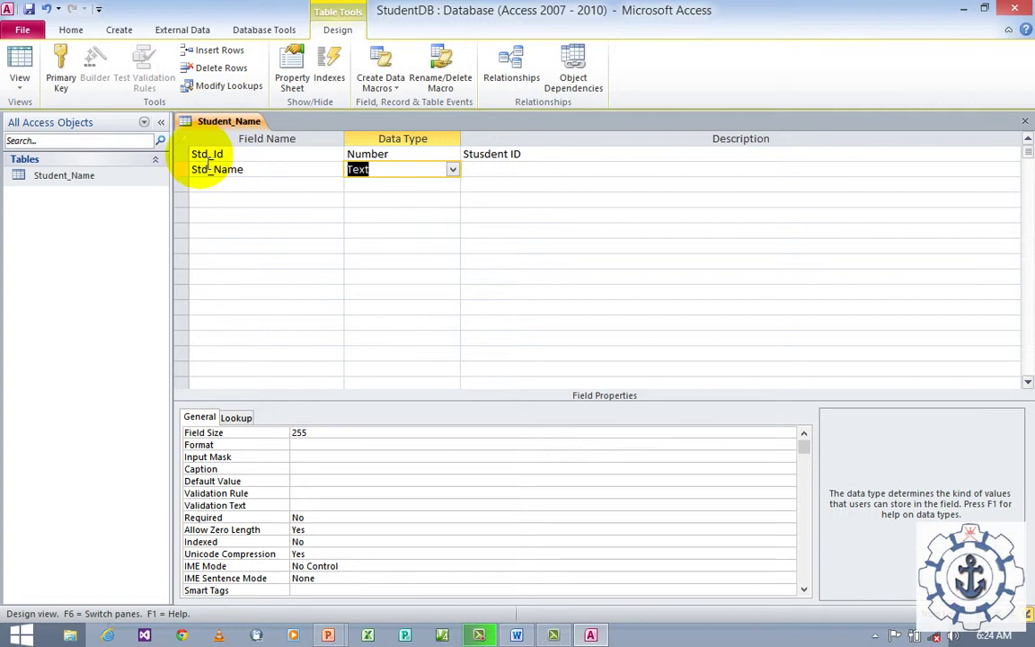
Step: Make Std_Id the primary key and save the table design
{"action": "left_click", "coordinate": [180, 155]}
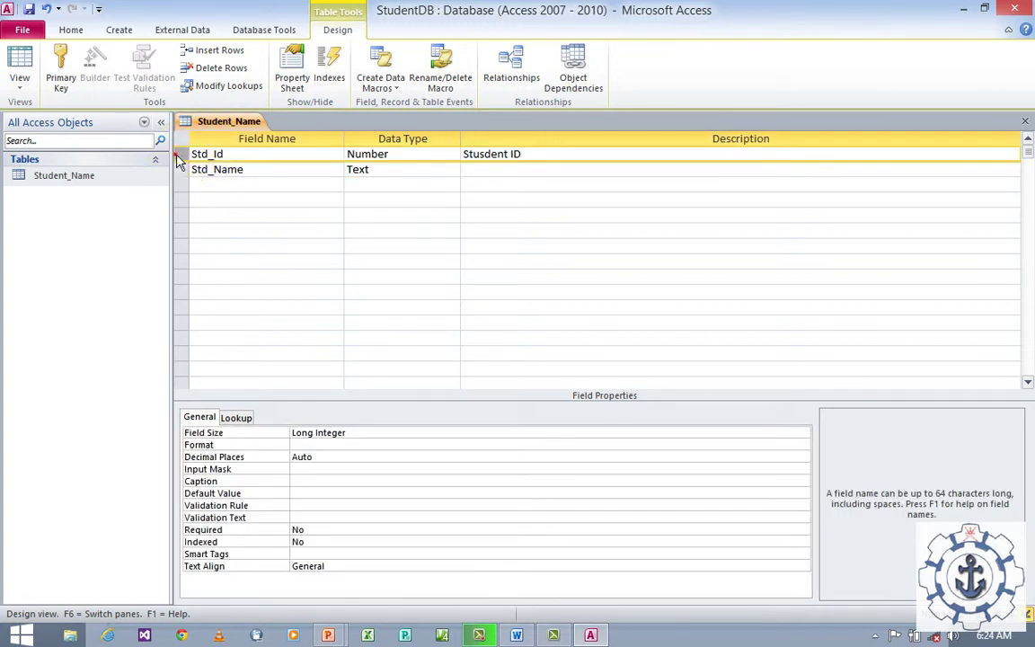
{"action": "left_click", "coordinate": [180, 154]}
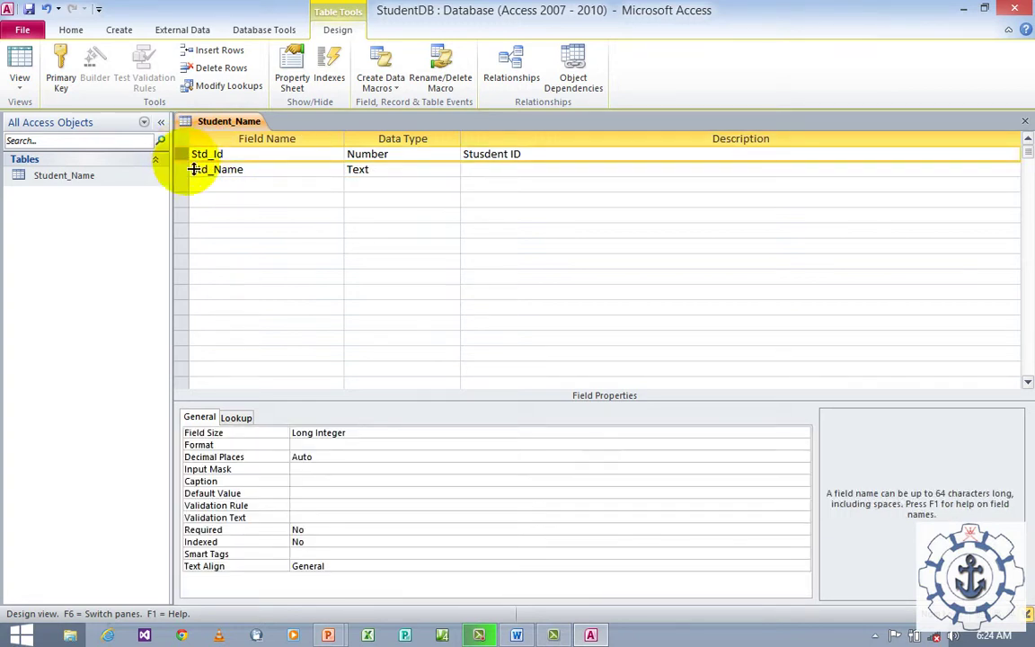
{"action": "left_click", "coordinate": [63, 67]}
{"action": "left_click", "coordinate": [249, 199]}
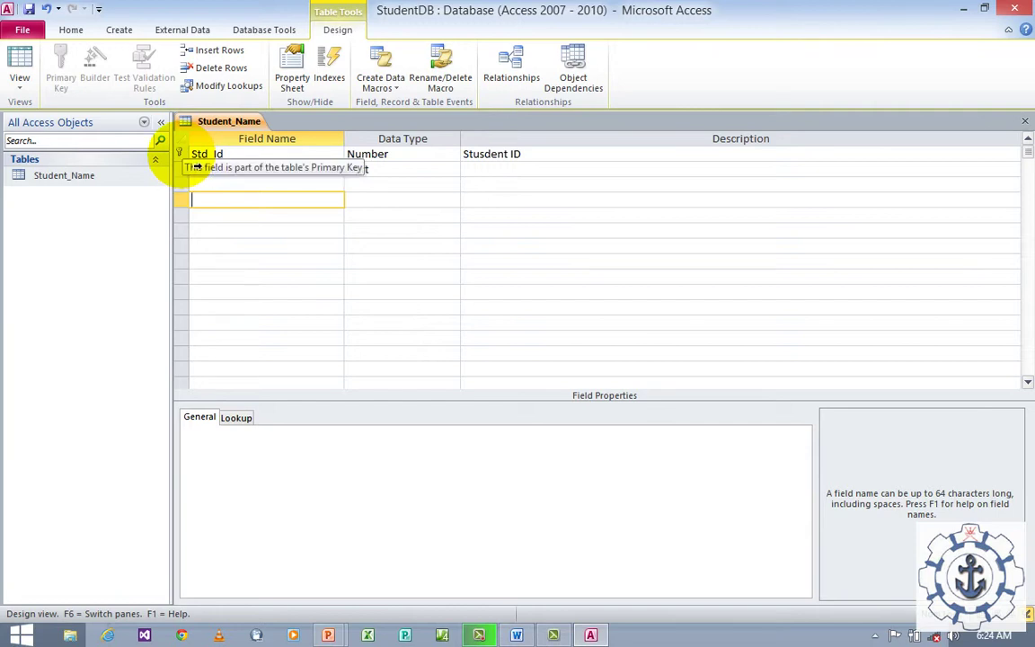
{"action": "left_click", "coordinate": [30, 11]}
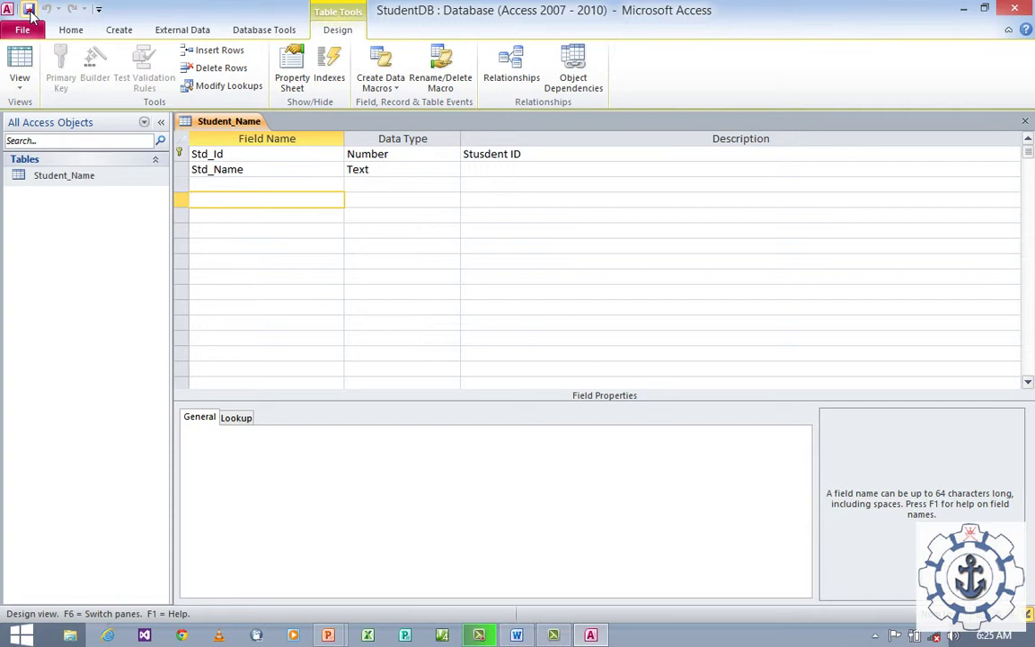
Step: Close the table's design and reopen Student_Name in Datasheet View
{"action": "left_click", "coordinate": [1025, 121]}
{"action": "left_click", "coordinate": [76, 182]}
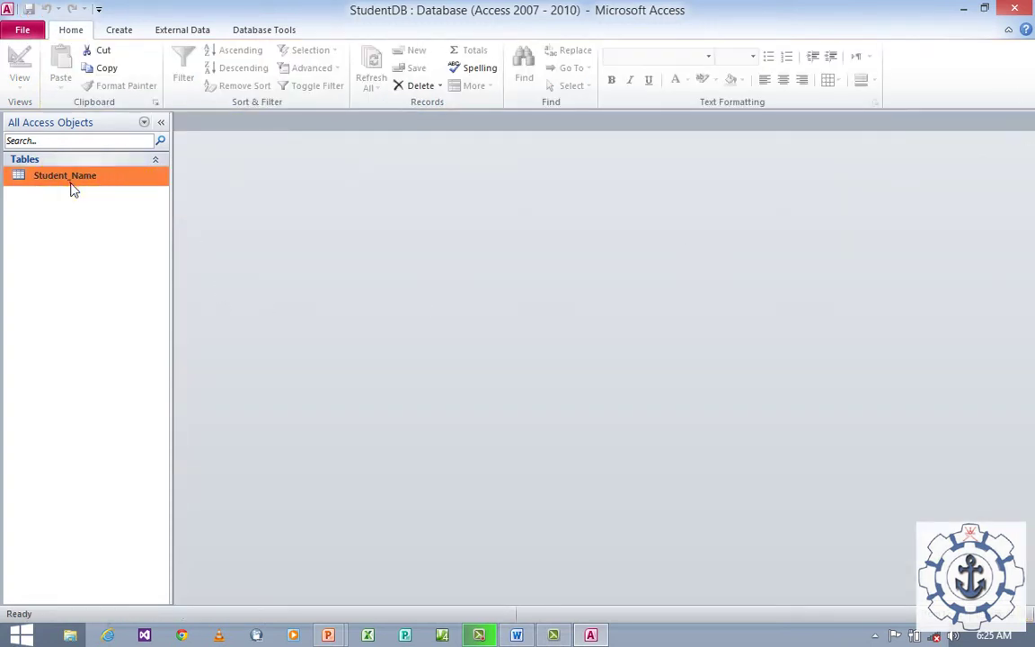
{"action": "double_click", "coordinate": [73, 187]}
Step: Enter the first two records in Student_Name: Std_Id 1 with Std_Name AAA, and Std_Id 2 with BBB
{"action": "left_click", "coordinate": [242, 155]}
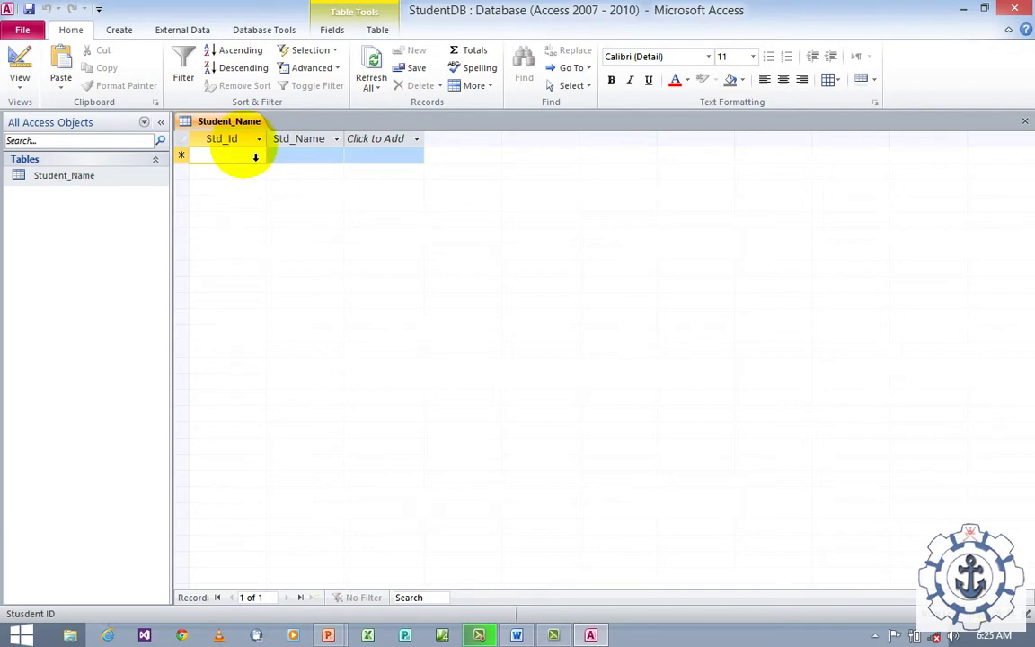
{"action": "type", "text": "1"}
{"action": "key", "text": "Tab"}
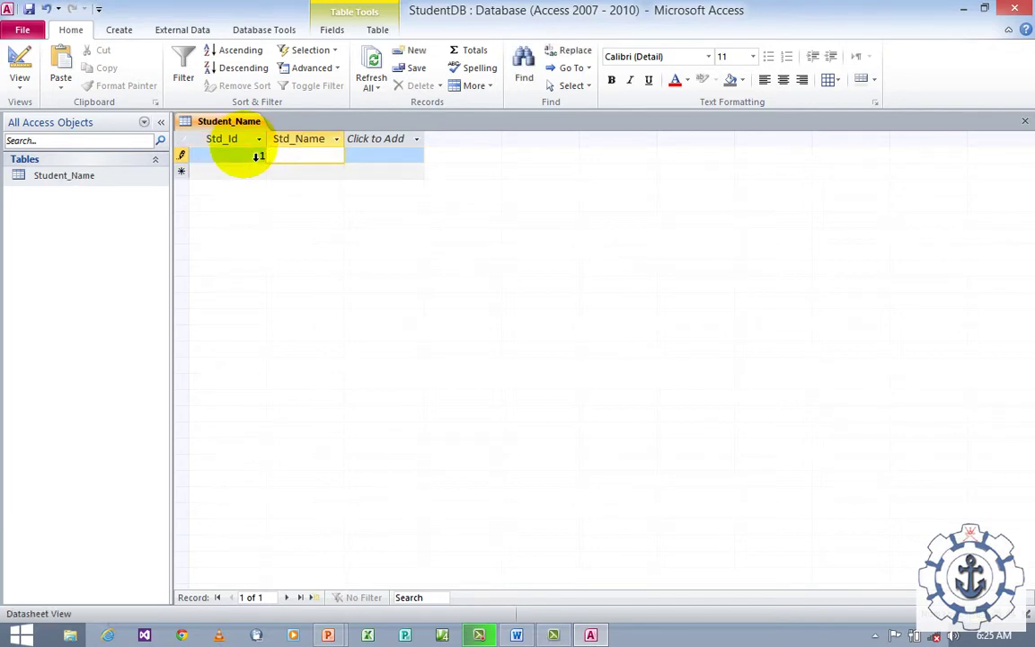
{"action": "type", "text": "AAA"}
{"action": "key", "text": "Tab"}
{"action": "type", "text": "2"}
{"action": "key", "text": "Tab"}
{"action": "type", "text": "BBB"}
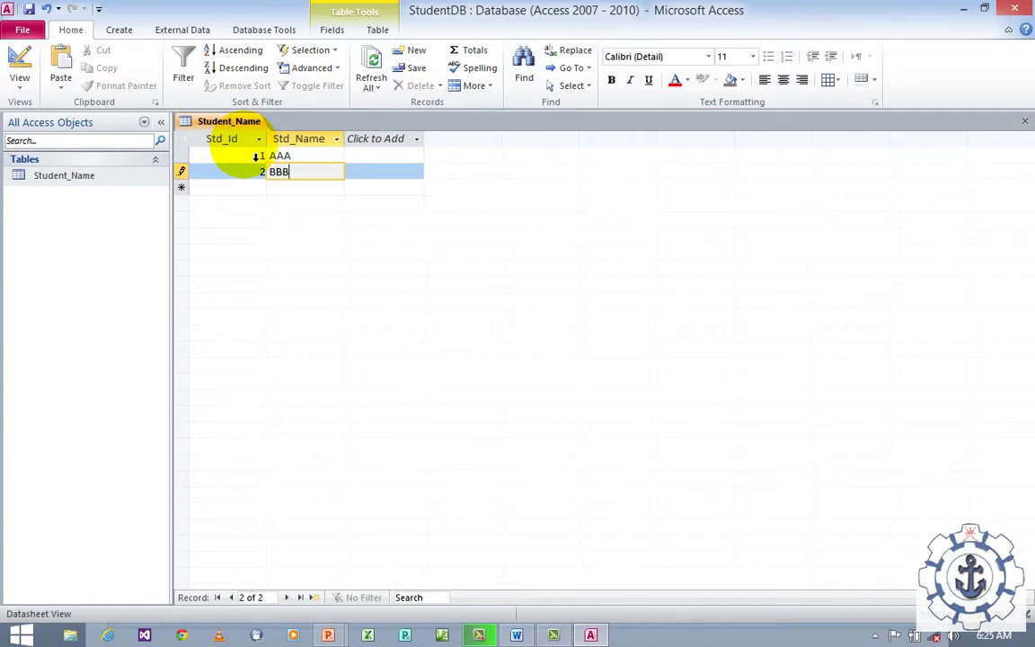
Step: Add two more records to Student_Name: Std_Id 3 with Std_Name CCC, and Std_Id 4 with DDD
{"action": "key", "text": "Tab"}
{"action": "type", "text": "3"}
{"action": "key", "text": "Tab"}
{"action": "type", "text": "CCC"}
{"action": "key", "text": "Tab"}
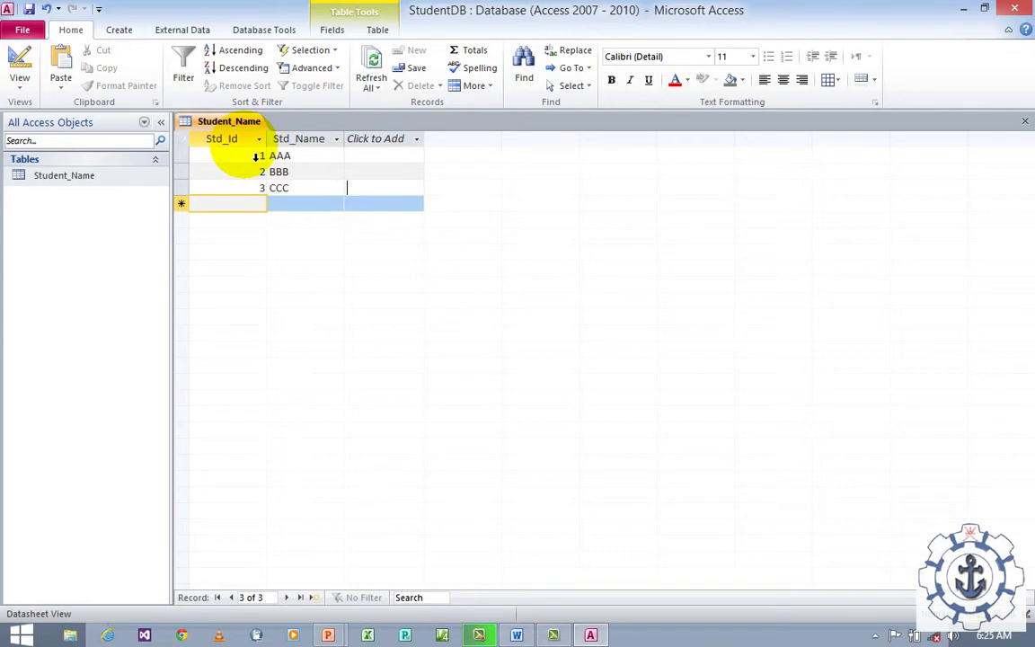
{"action": "key", "text": "shift+Tab"}
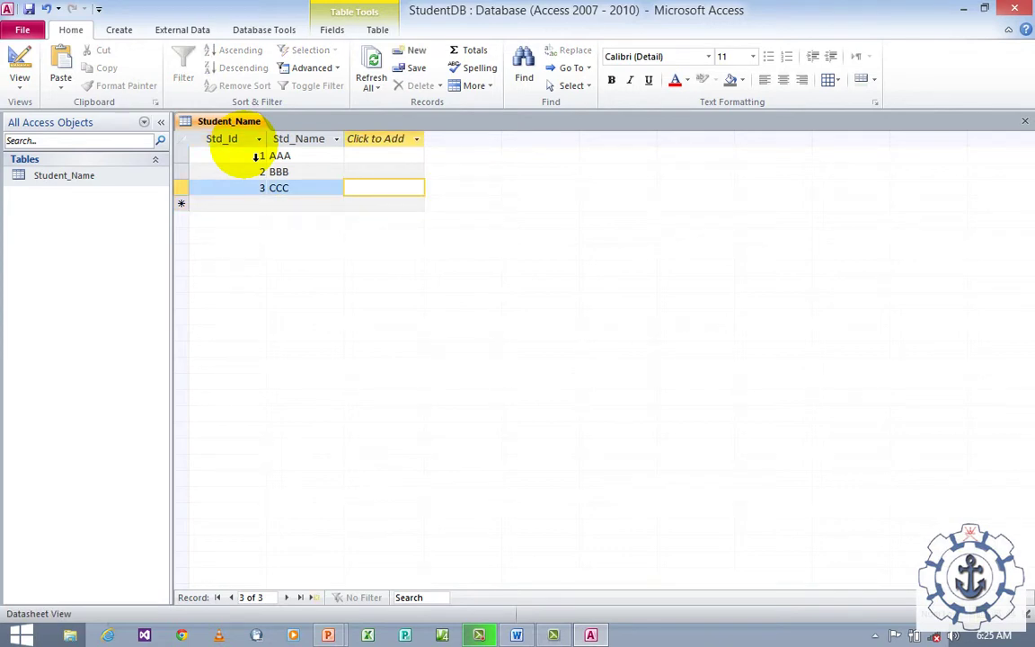
{"action": "left_click", "coordinate": [265, 206]}
{"action": "type", "text": "4"}
{"action": "key", "text": "Tab"}
{"action": "type", "text": "DDD"}
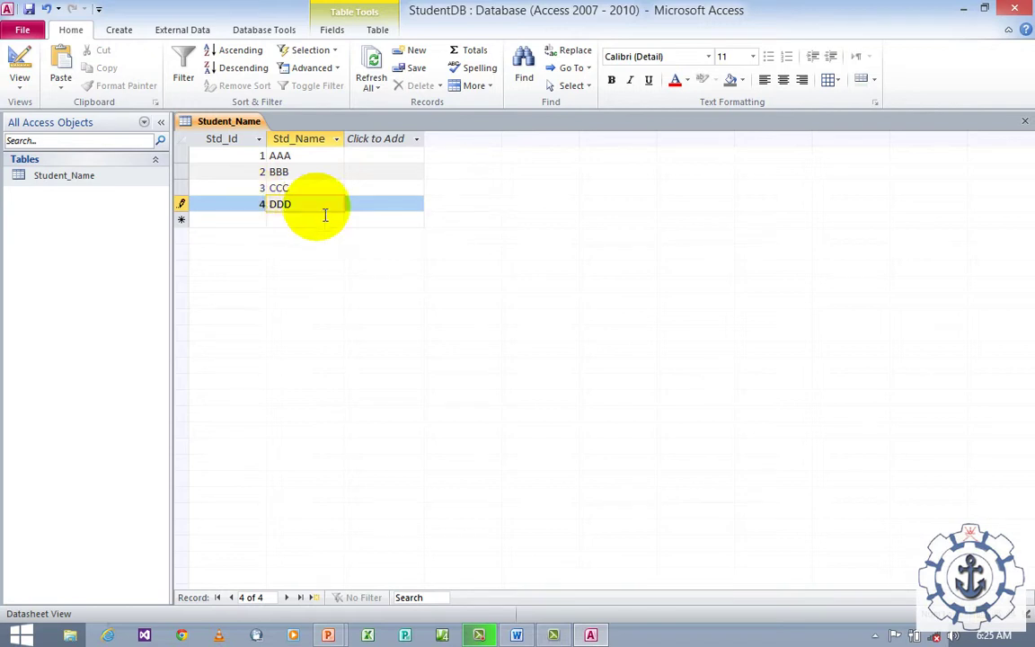
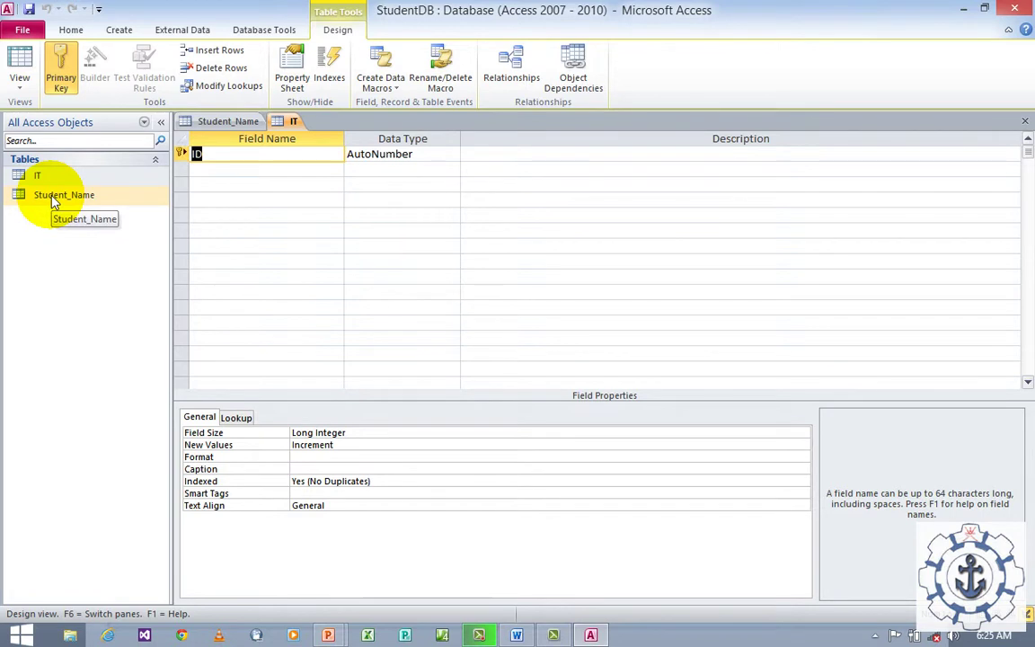
Step: Review the Student_Name records and return to the IT table in Design View
{"action": "double_click", "coordinate": [51, 197]}
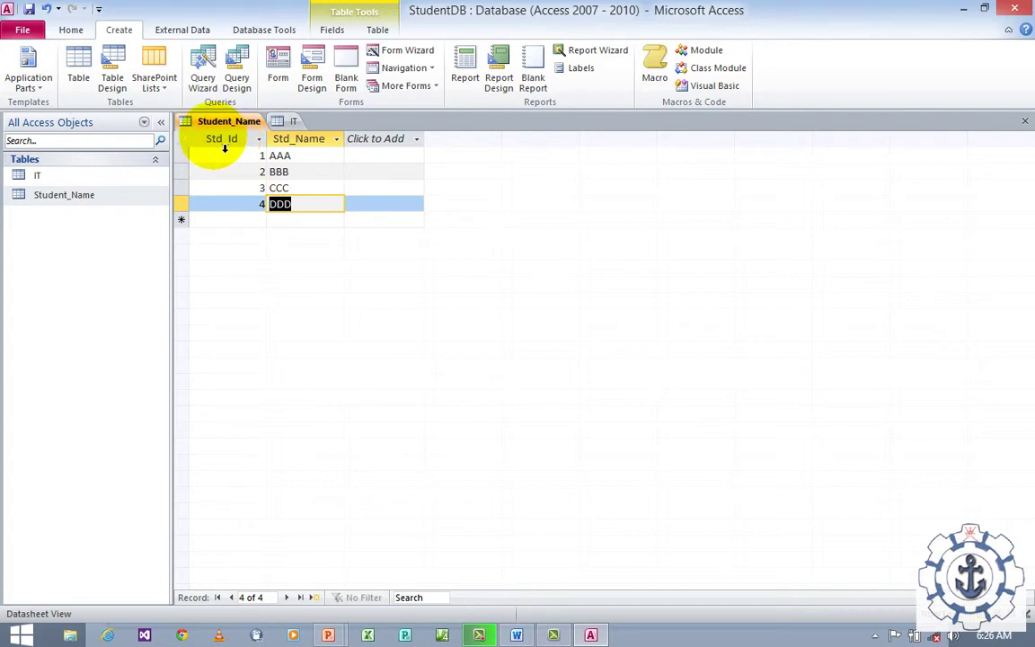
{"action": "double_click", "coordinate": [110, 175]}
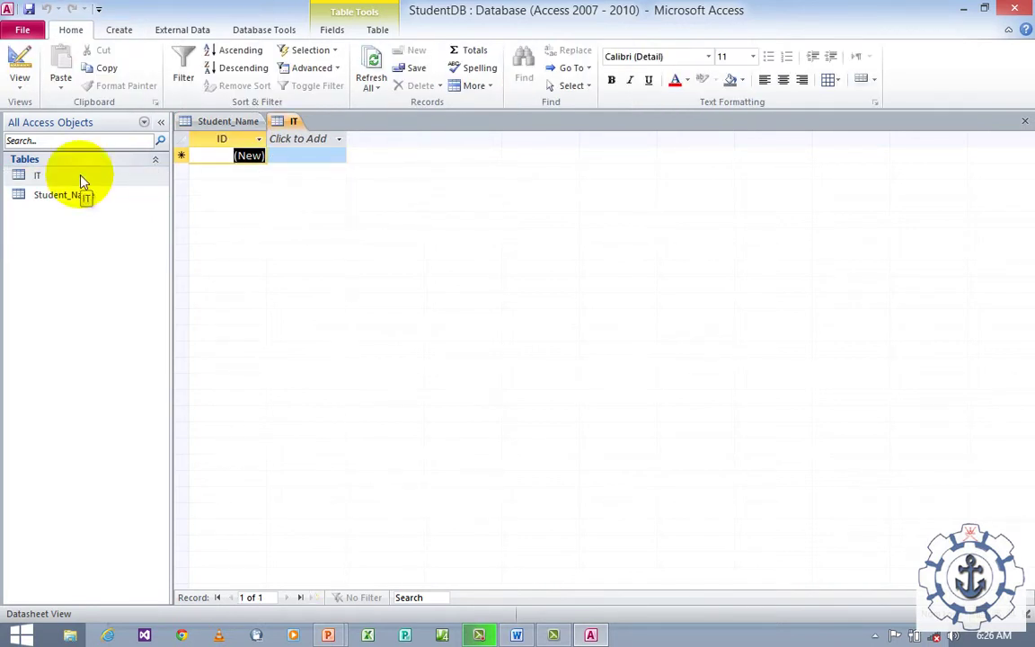
{"action": "left_click_drag", "start_coordinate": [80, 179], "coordinate": [51, 180]}
{"action": "right_click", "coordinate": [51, 179]}
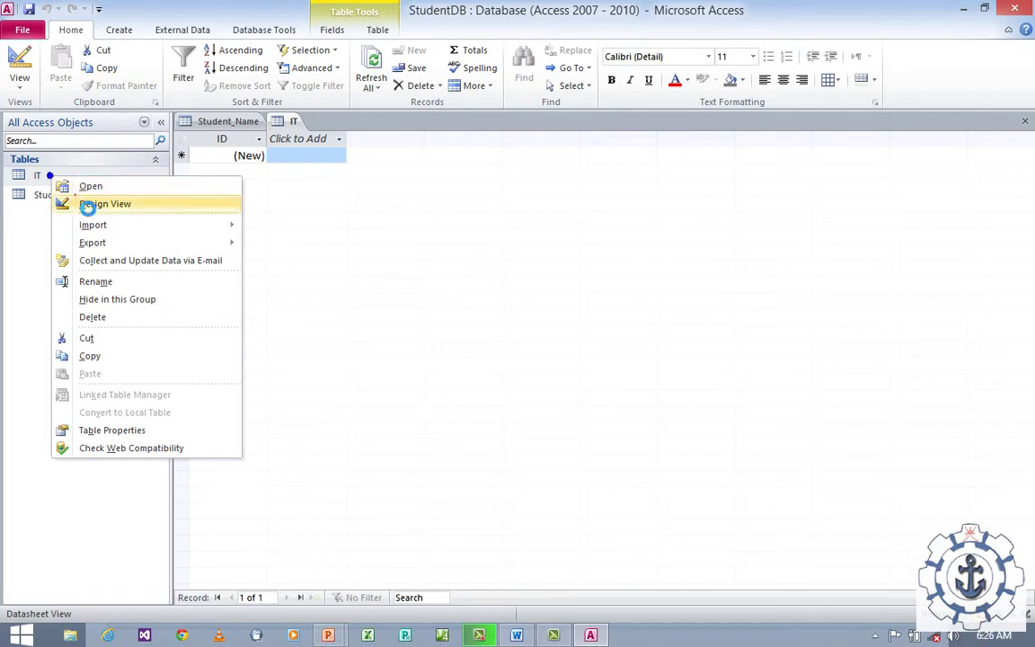
{"action": "left_click", "coordinate": [72, 202]}
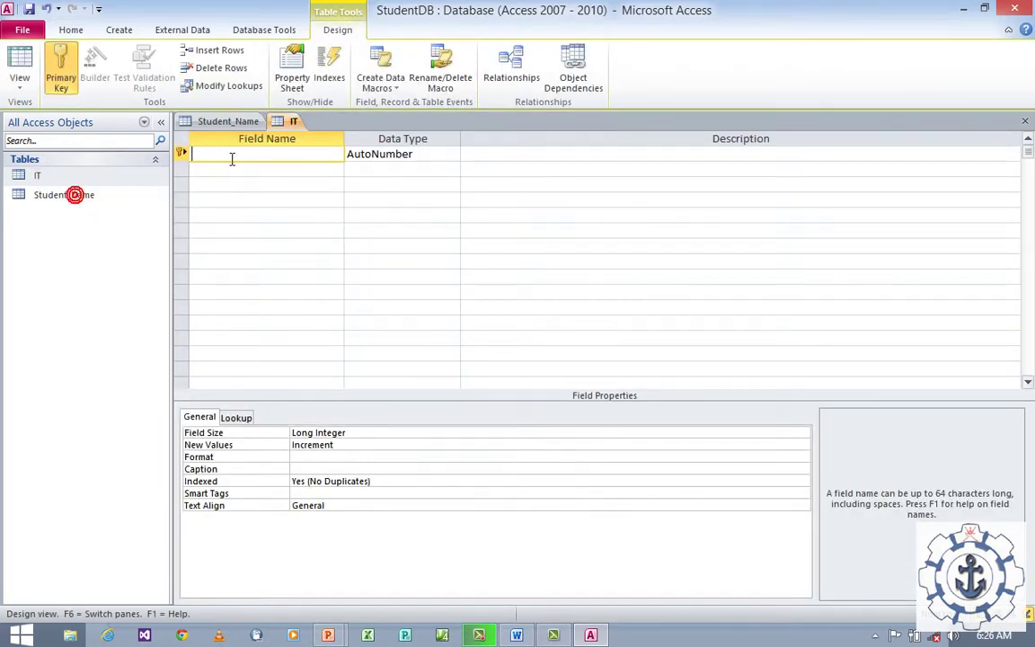
Step: Rename the IT table's ID field to Std_Id and set its data type to Number
{"action": "left_click", "coordinate": [231, 159]}
{"action": "type", "text": "Std"}
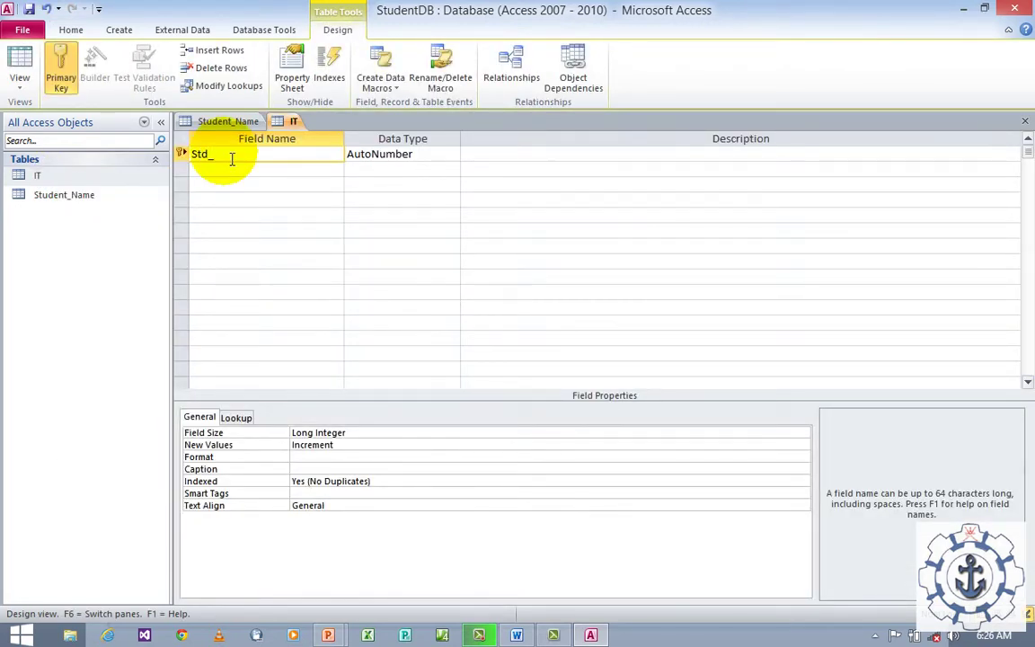
{"action": "type", "text": "_Id"}
{"action": "key", "text": "Tab"}
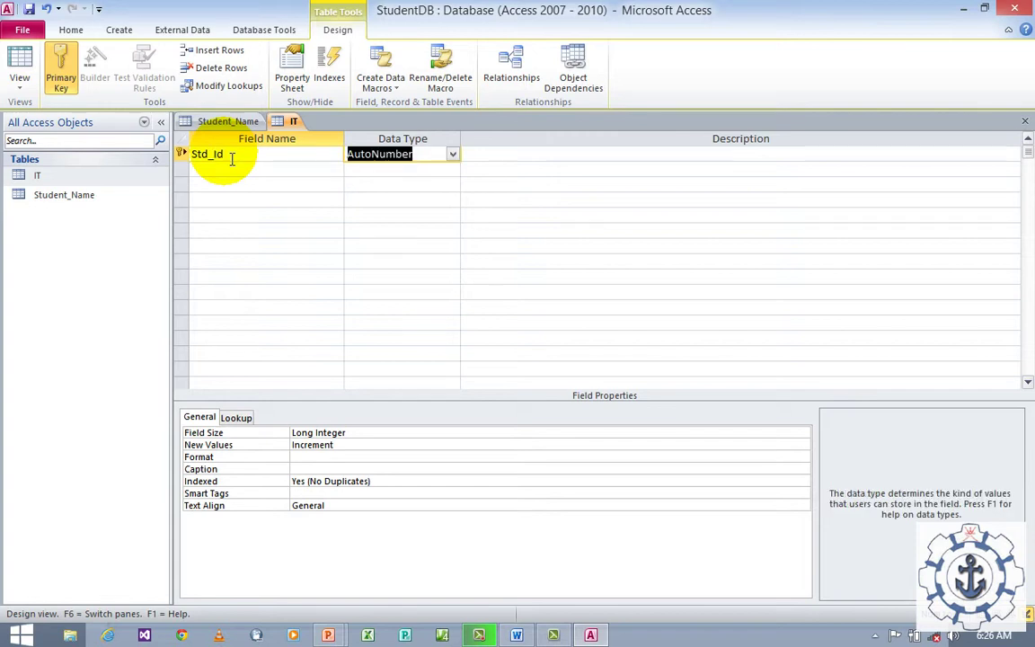
{"action": "type", "text": "nu"}
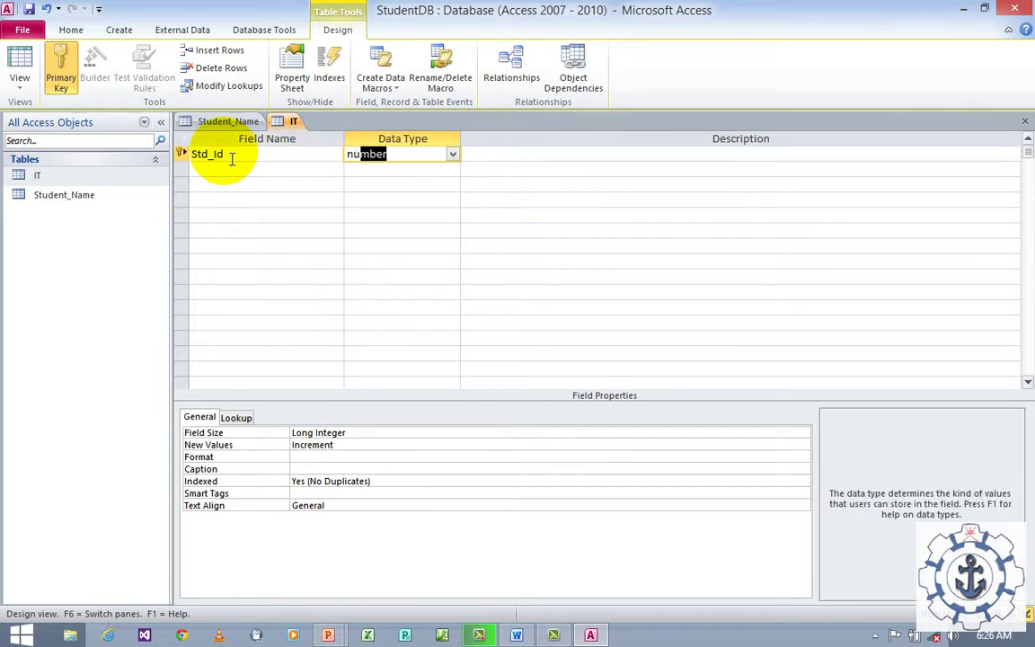
{"action": "key", "text": "Tab"}
{"action": "key", "text": "Tab"}
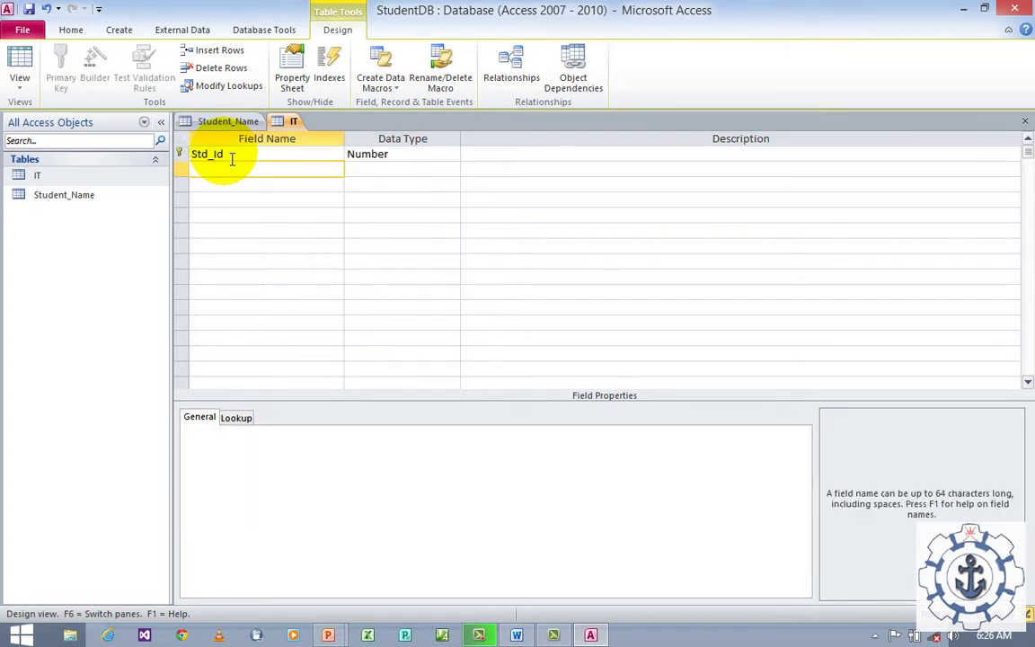
Step: Add a second field named Semester with the Number data type to the IT table
{"action": "type", "text": "Semester"}
{"action": "key", "text": "Tab"}
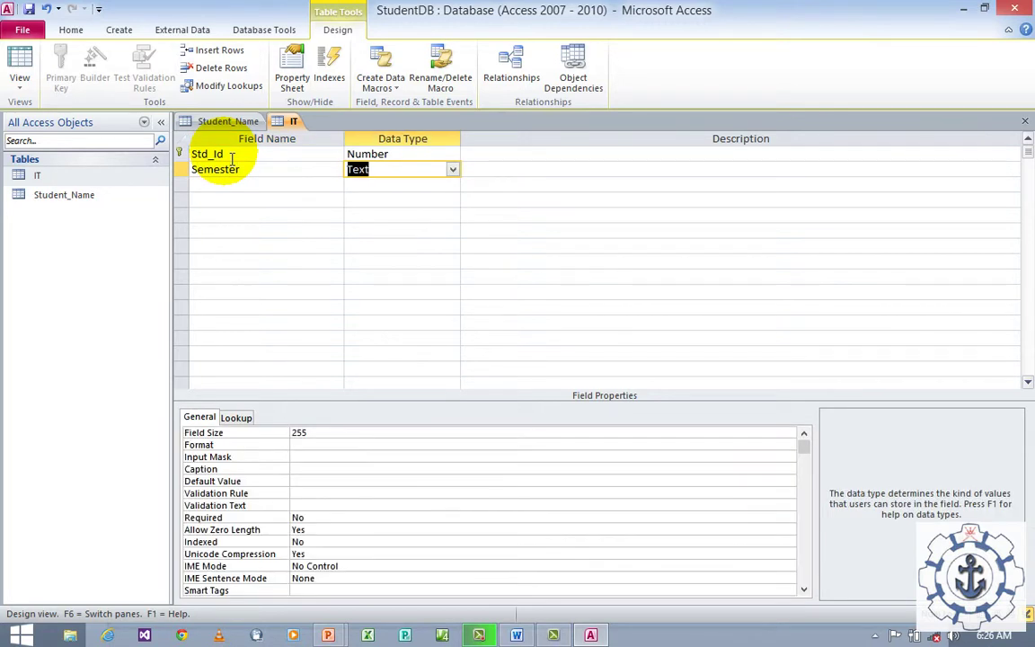
{"action": "type", "text": "num"}
{"action": "key", "text": "Tab"}
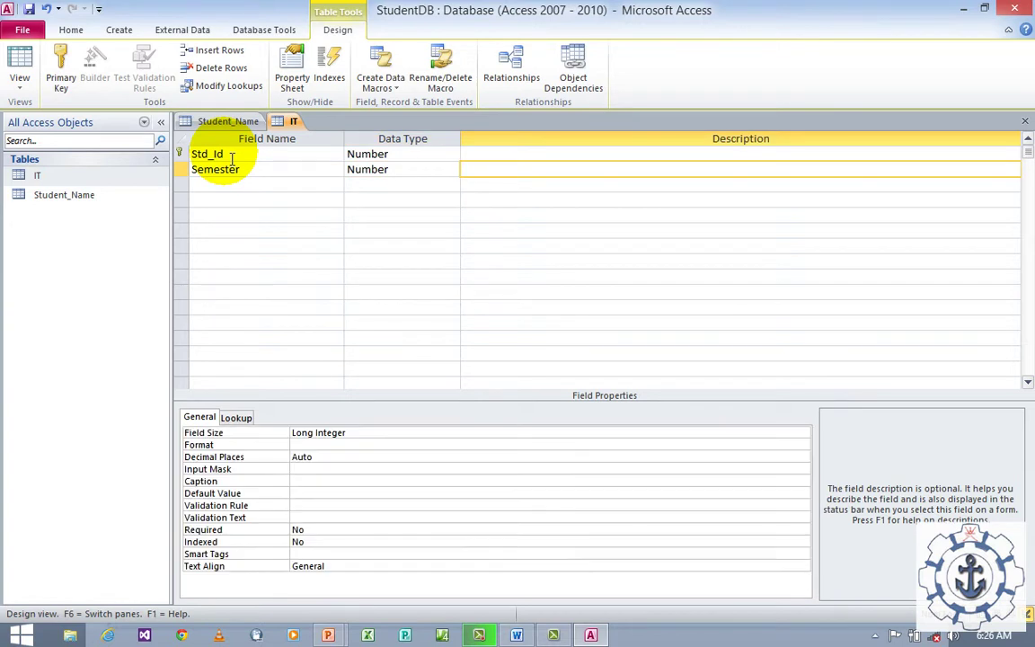
{"action": "key", "text": "Tab"}
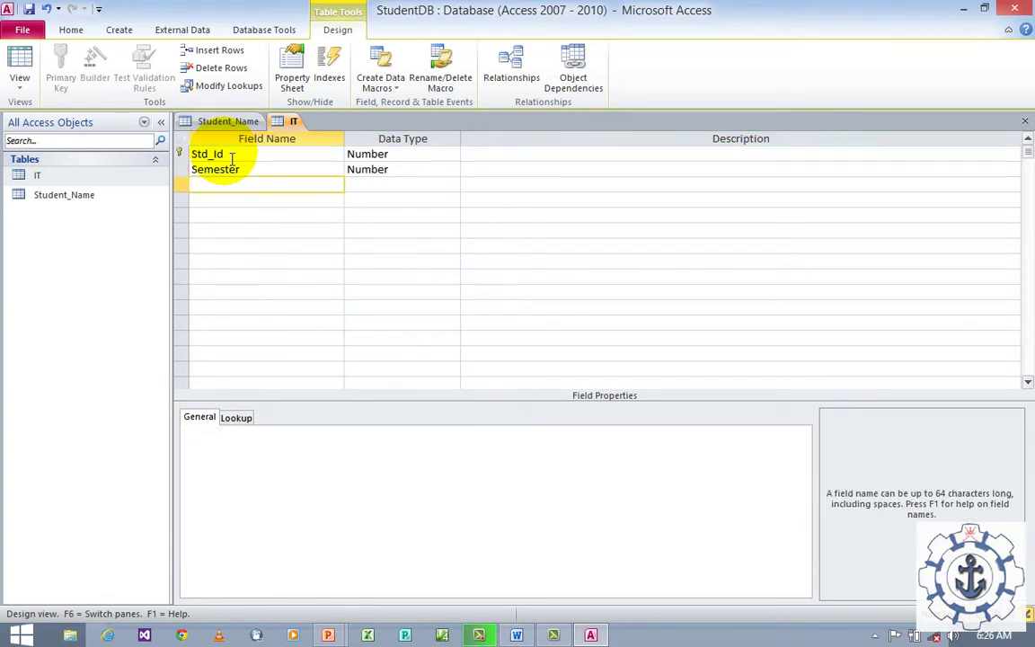
Step: Add a third field named marks with the Number data type and save the IT table design
{"action": "type", "text": "marks"}
{"action": "key", "text": "Tab"}
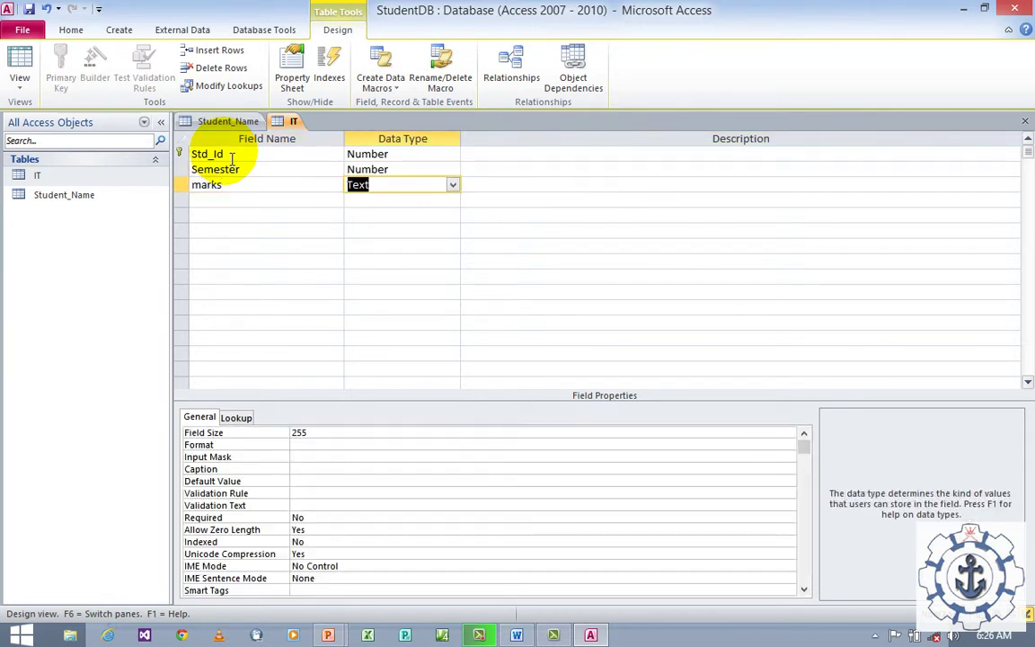
{"action": "type", "text": "number"}
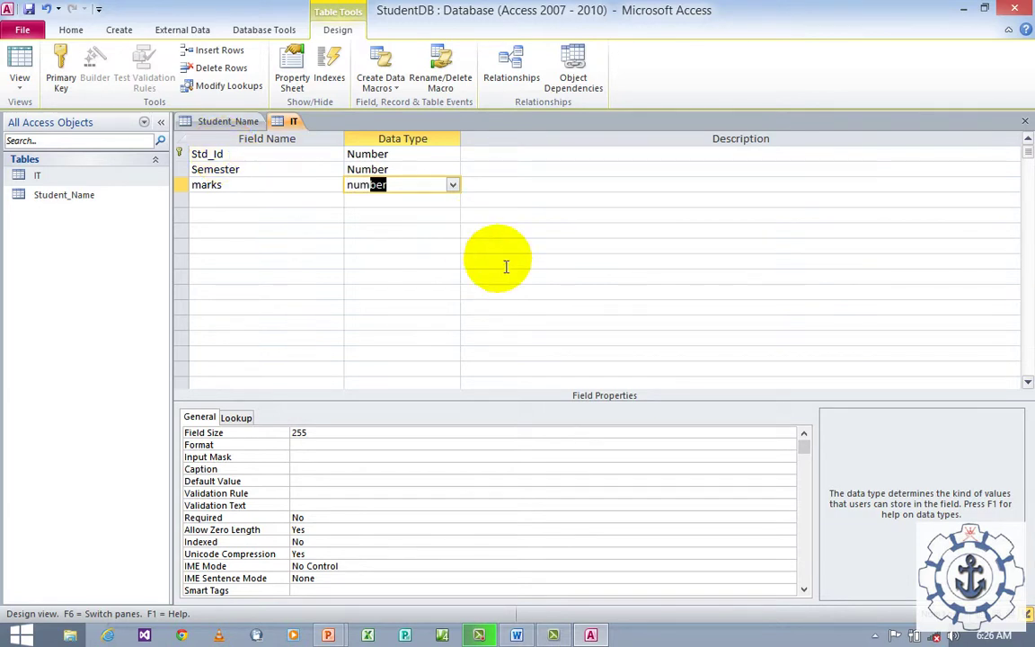
{"action": "left_click", "coordinate": [440, 260]}
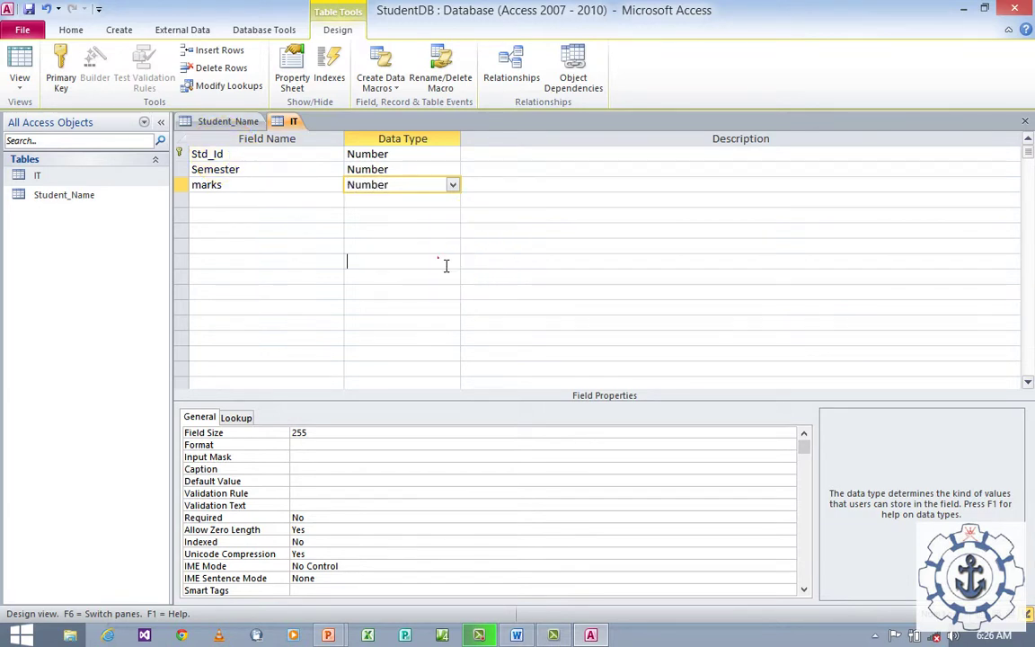
{"action": "left_click", "coordinate": [28, 9]}
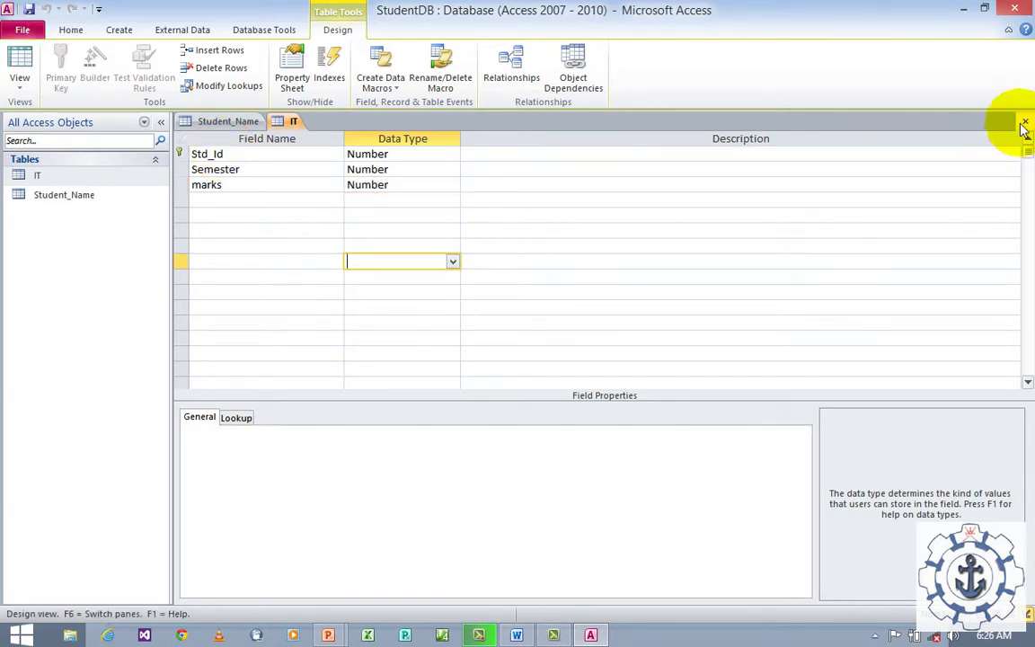
Step: Close the IT design, reopen the table in Datasheet View and enter the record Std_Id 1, Semester 1, marks 89
{"action": "left_click", "coordinate": [1024, 121]}
{"action": "double_click", "coordinate": [76, 176]}
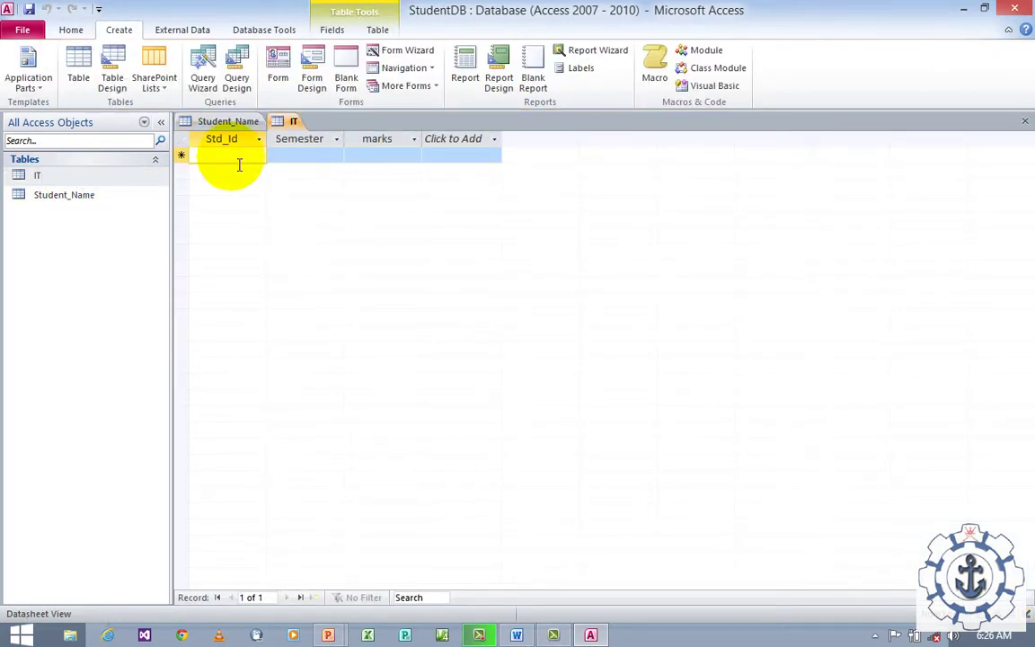
{"action": "type", "text": "1"}
{"action": "key", "text": "Tab"}
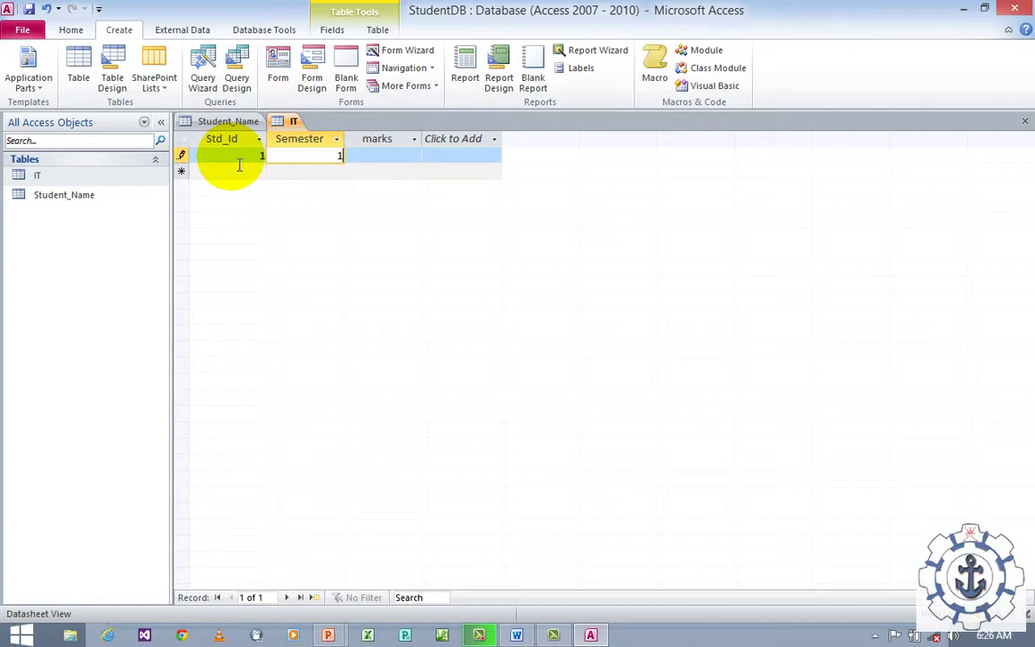
{"action": "key", "text": "Tab"}
{"action": "type", "text": "89"}
{"action": "key", "text": "Tab"}
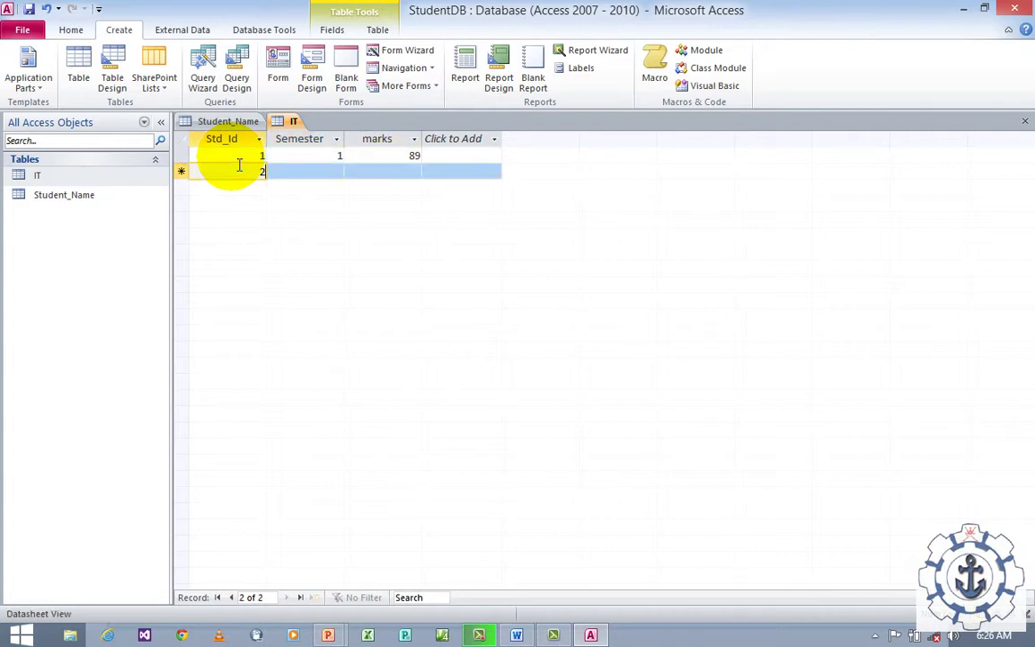
Step: Enter two more IT records: Std_Id 2, Semester 1, marks 99, and Std_Id 3, Semester 2, marks 69
{"action": "key", "text": "Tab"}
{"action": "key", "text": "Tab"}
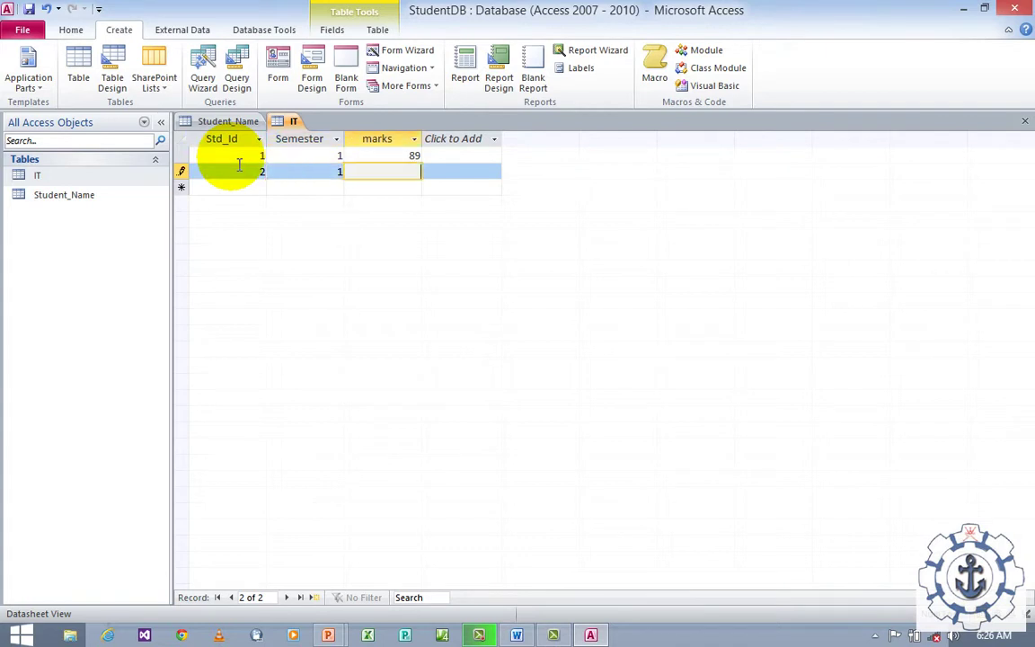
{"action": "key", "text": "Tab"}
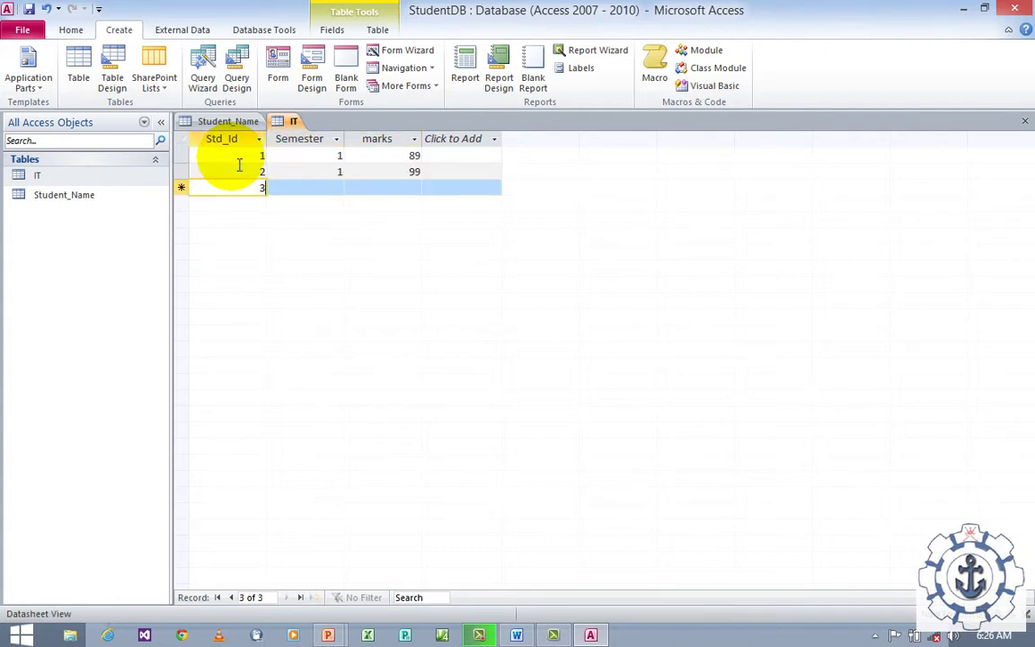
{"action": "key", "text": "Tab"}
{"action": "type", "text": "2"}
{"action": "key", "text": "Tab"}
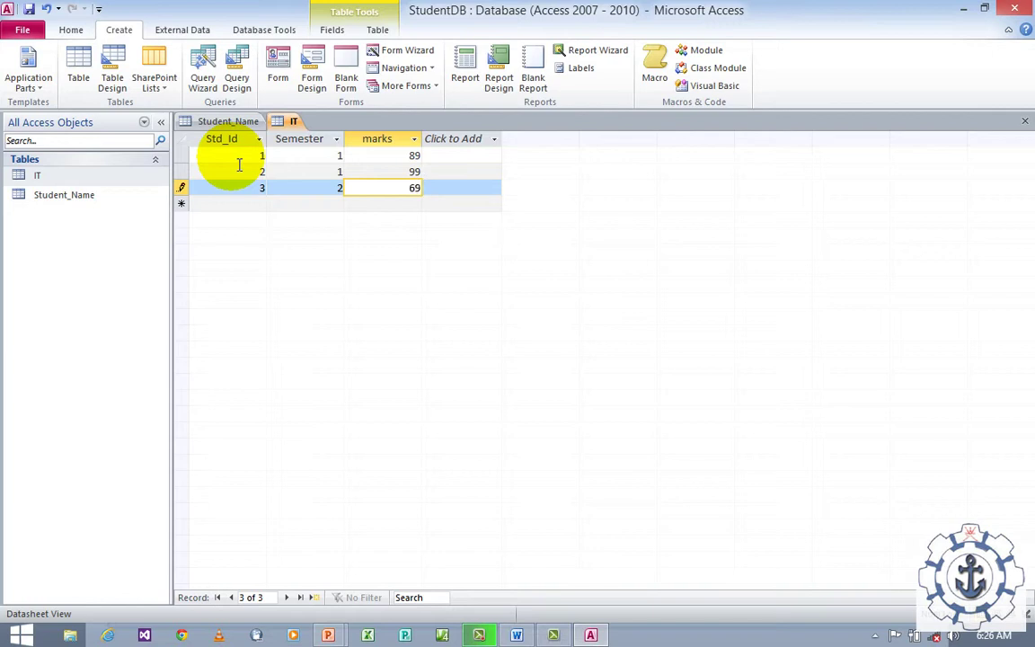
{"action": "key", "text": "Tab"}
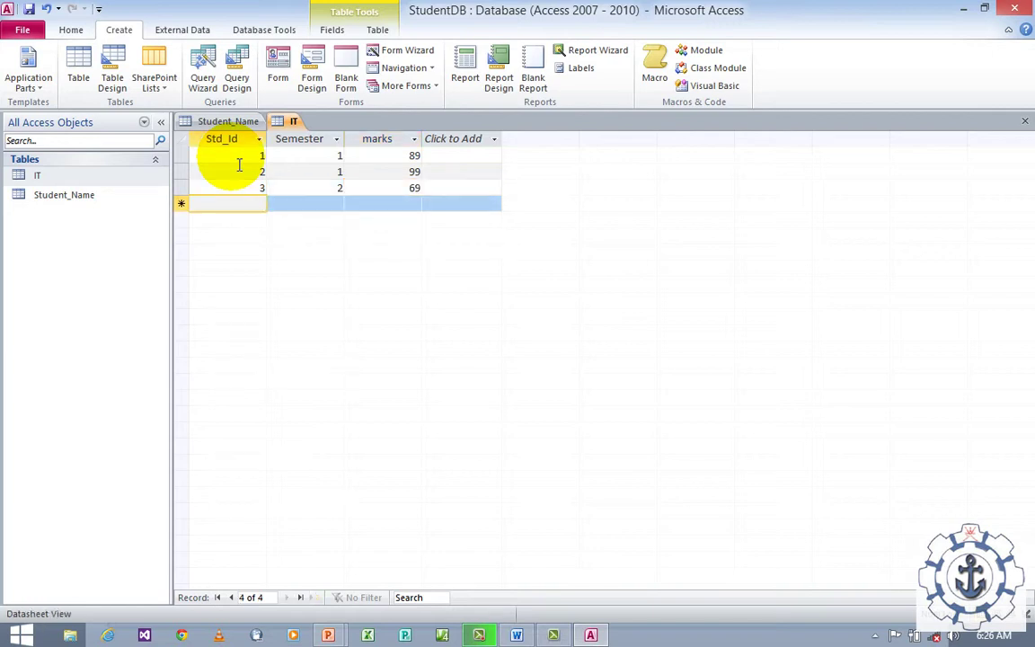
Step: Enter the fourth IT record with Std_Id 4, Semester 2 and marks 63, and save the table
{"action": "type", "text": "4"}
{"action": "key", "text": "Tab"}
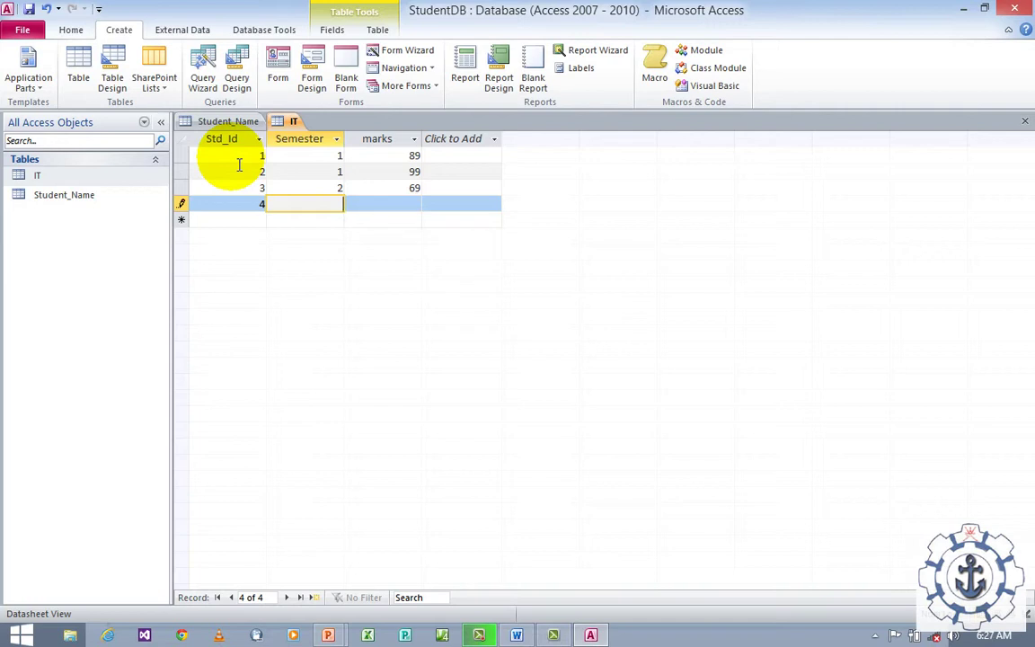
{"action": "type", "text": "2"}
{"action": "key", "text": "Tab"}
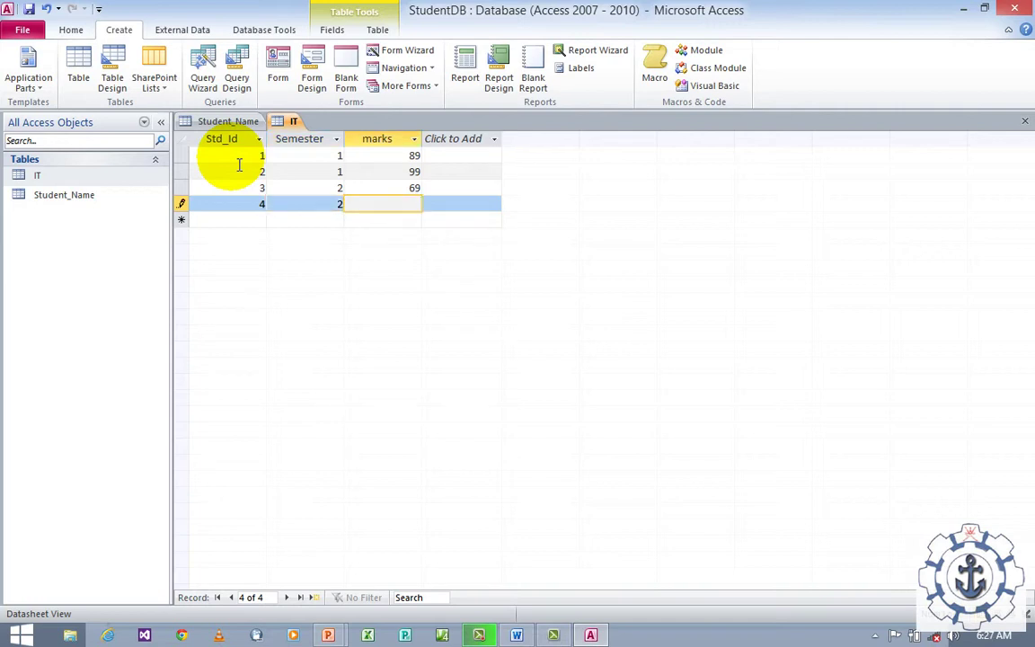
{"action": "type", "text": "63"}
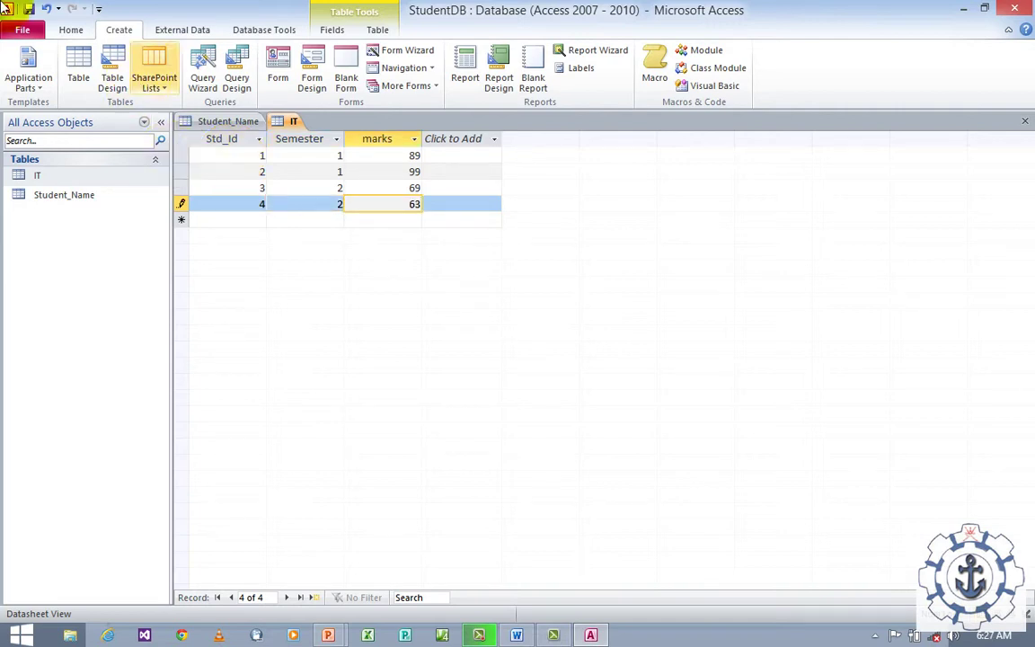
{"action": "left_click", "coordinate": [29, 8]}
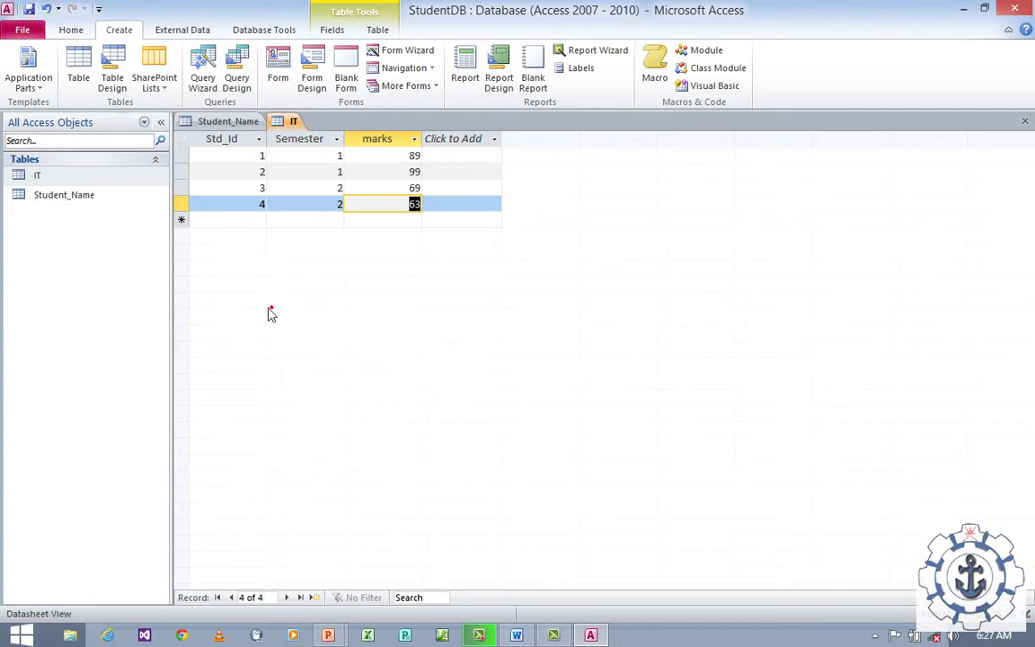
Step: Create a new table, switch it to Design View and save it under the name Math
{"action": "left_click", "coordinate": [78, 66]}
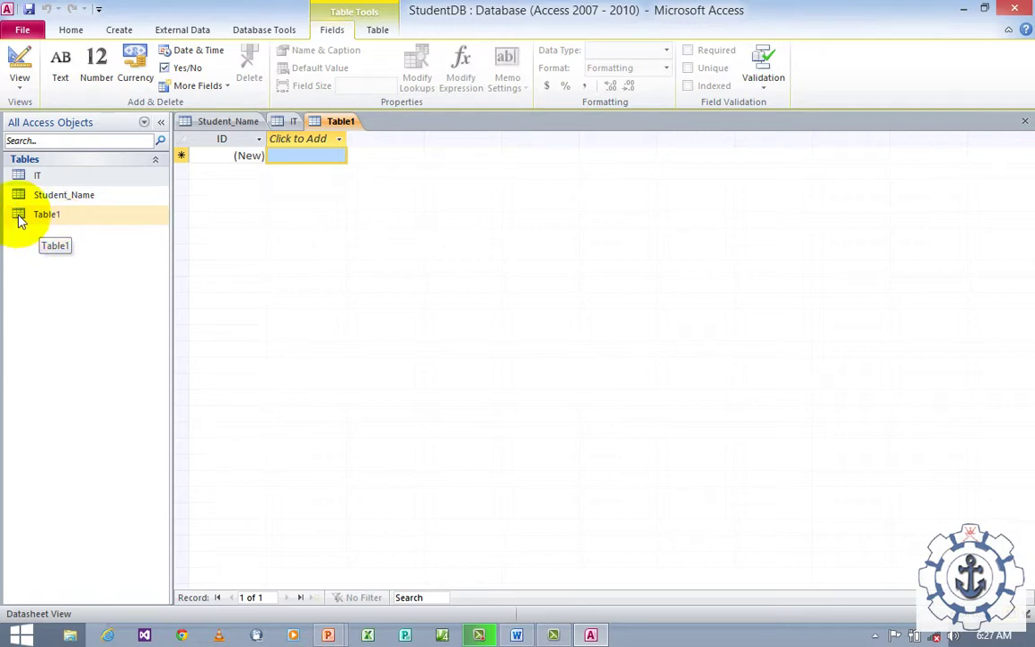
{"action": "left_click", "coordinate": [36, 220]}
{"action": "left_click", "coordinate": [19, 90]}
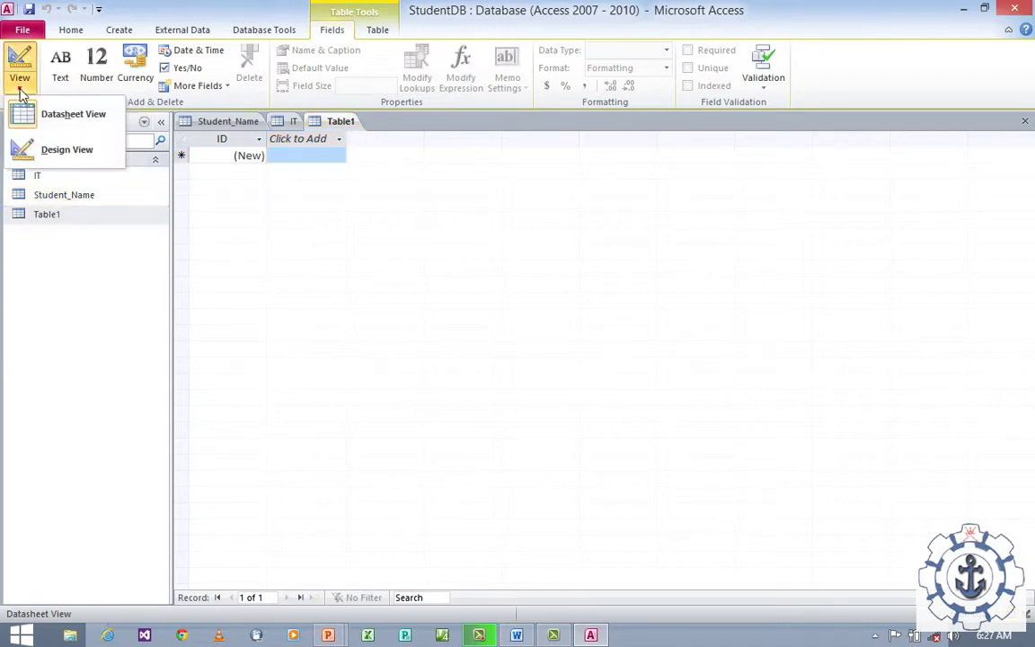
{"action": "left_click", "coordinate": [32, 153]}
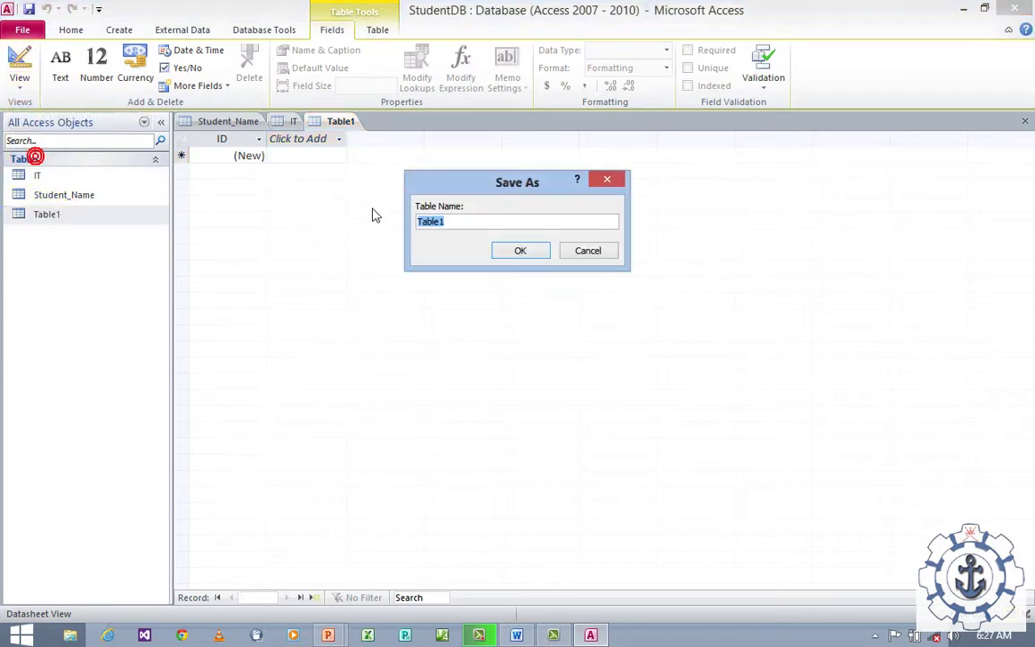
{"action": "key", "text": "BackSpace"}
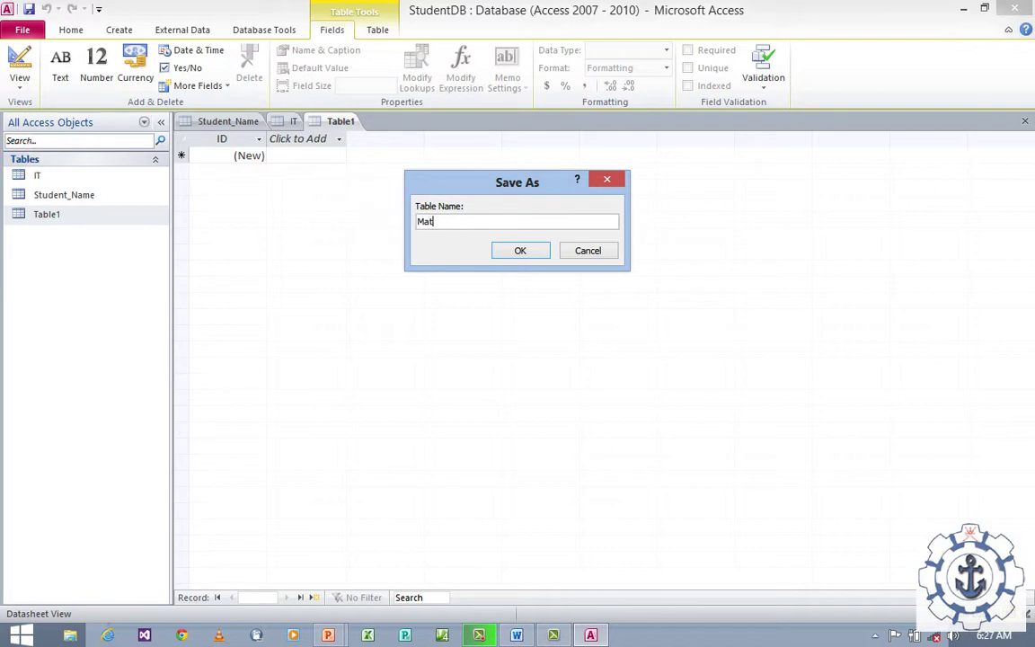
{"action": "left_click", "coordinate": [512, 251]}
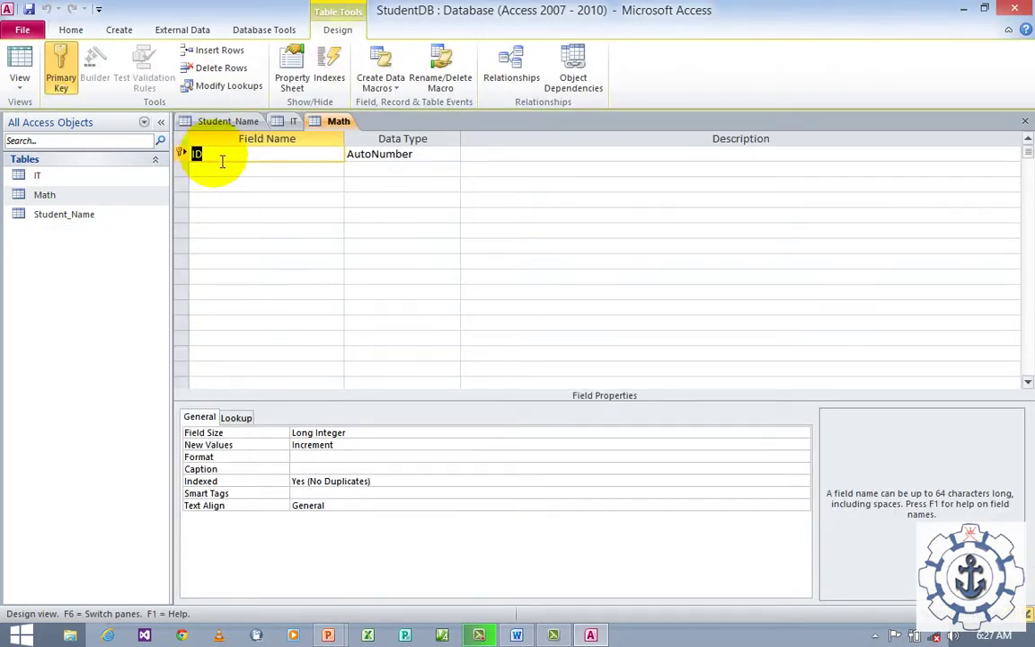
Step: Rename the Math table's primary key field from ID to Std_Id and set its data type to Number
{"action": "left_click", "coordinate": [214, 154]}
{"action": "double_click", "coordinate": [197, 155]}
{"action": "double_click", "coordinate": [209, 154]}
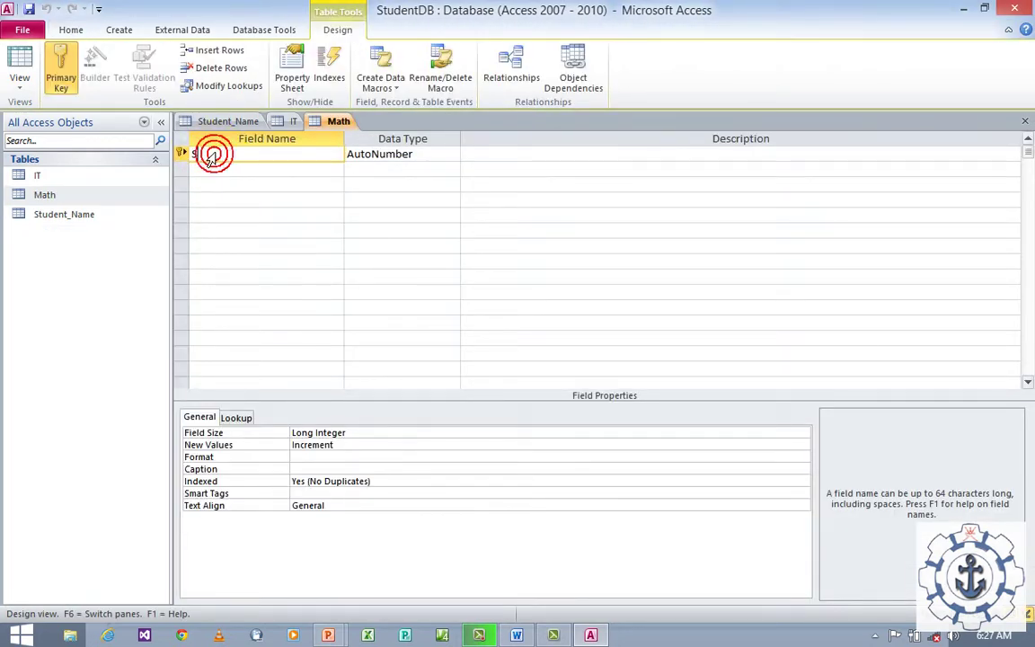
{"action": "type", "text": "StdId"}
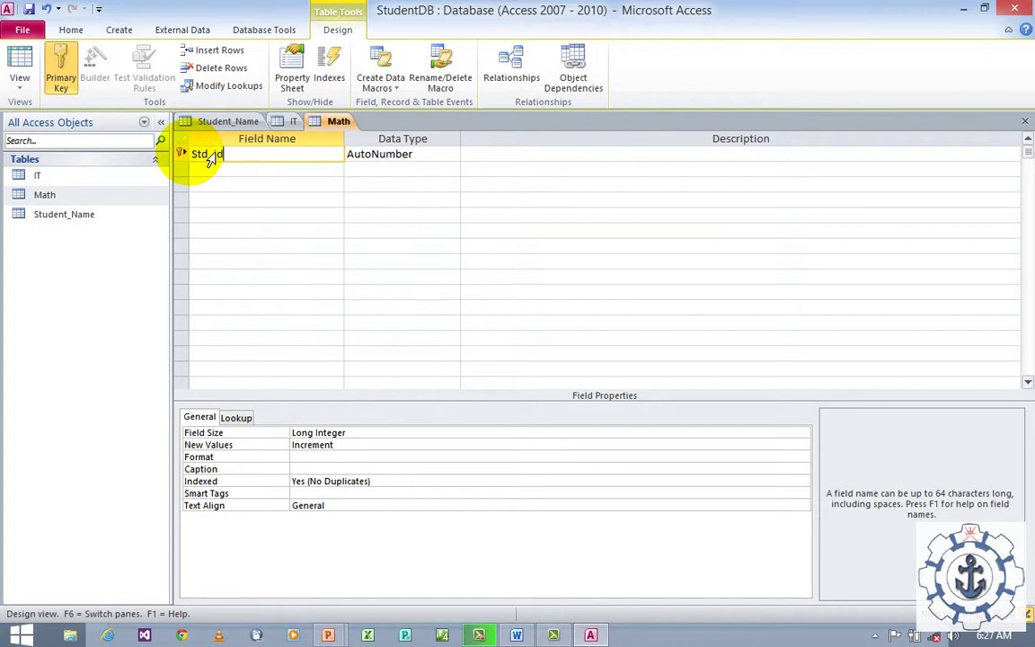
{"action": "key", "text": "BackSpace"}
{"action": "key", "text": "BackSpace"}
{"action": "type", "text": "_Id"}
{"action": "key", "text": "Tab"}
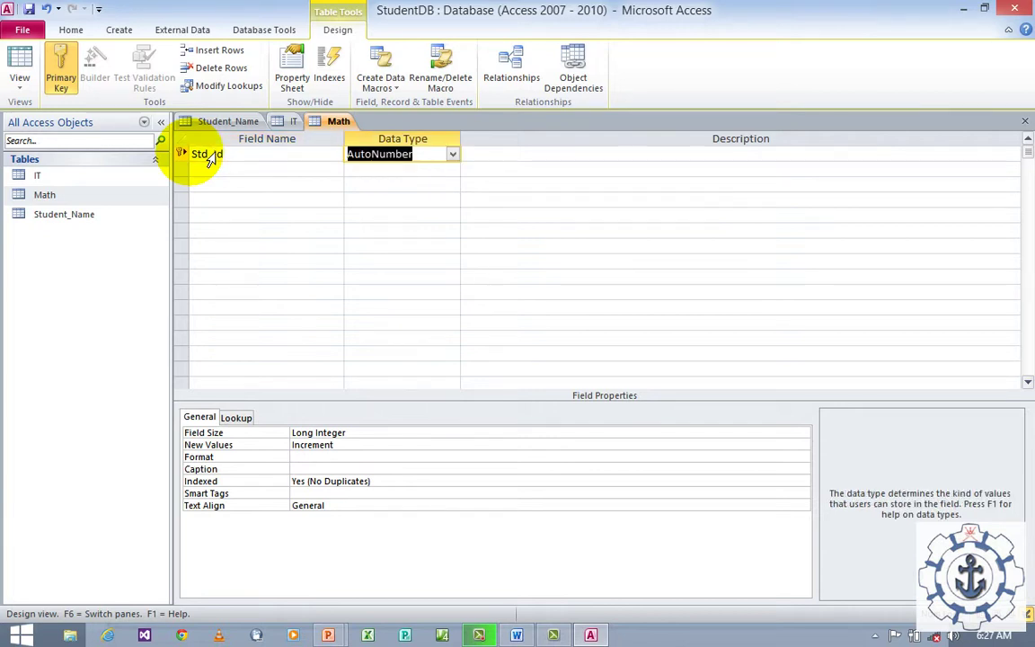
{"action": "type", "text": "nu"}
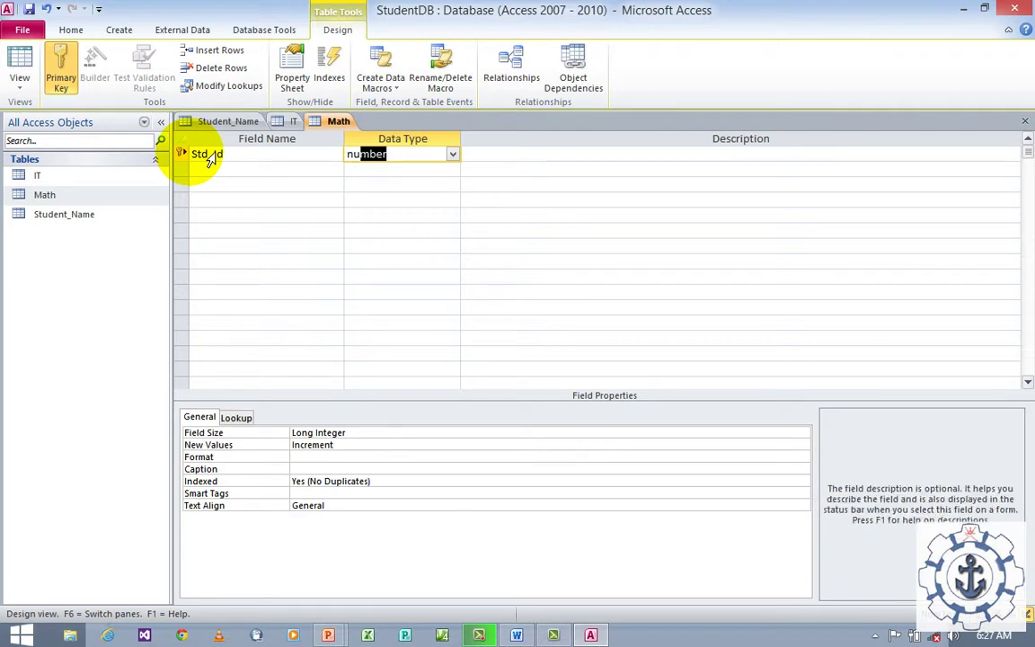
{"action": "key", "text": "Tab"}
{"action": "key", "text": "Tab"}
Step: Add two fields named Semester and Marks, both with the Number data type, and save the Math table design
{"action": "type", "text": "Semester"}
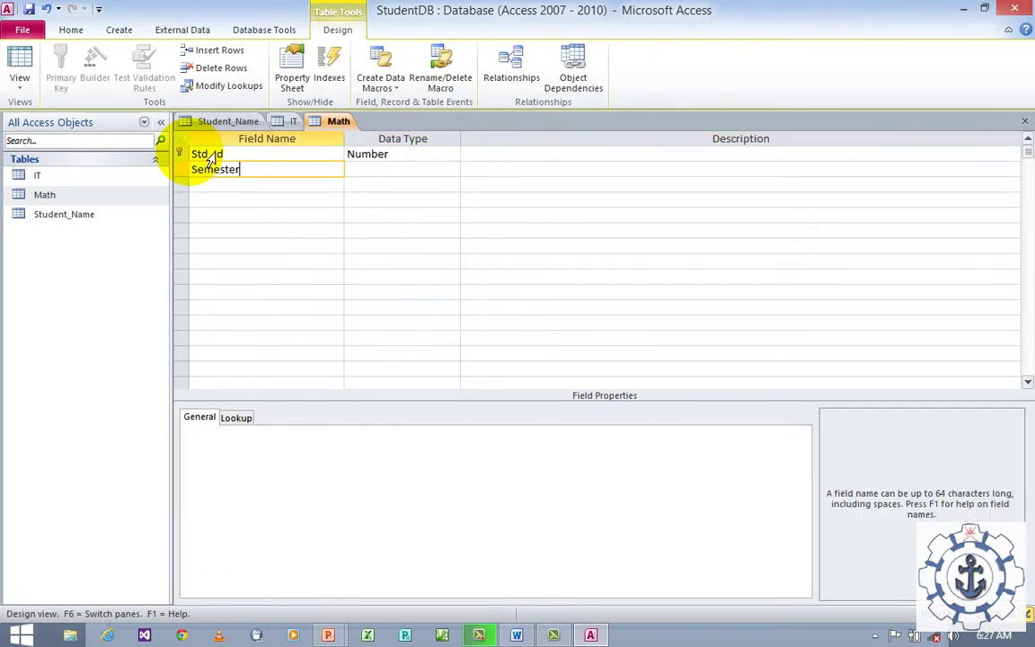
{"action": "key", "text": "Tab"}
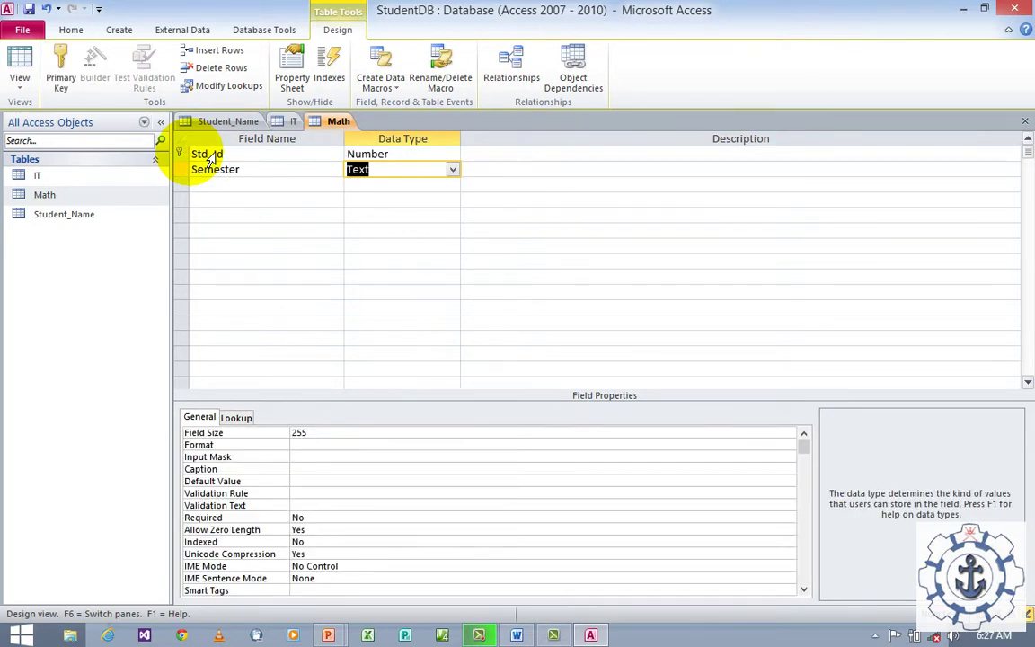
{"action": "type", "text": "nu"}
{"action": "key", "text": "Tab"}
{"action": "key", "text": "Tab"}
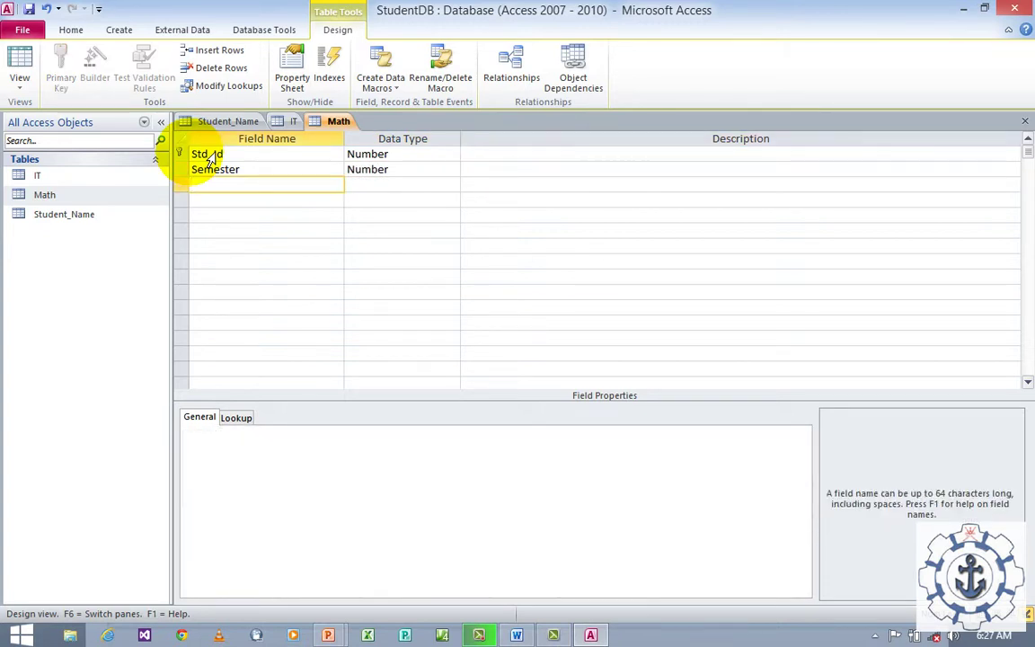
{"action": "type", "text": "Marks"}
{"action": "key", "text": "Tab"}
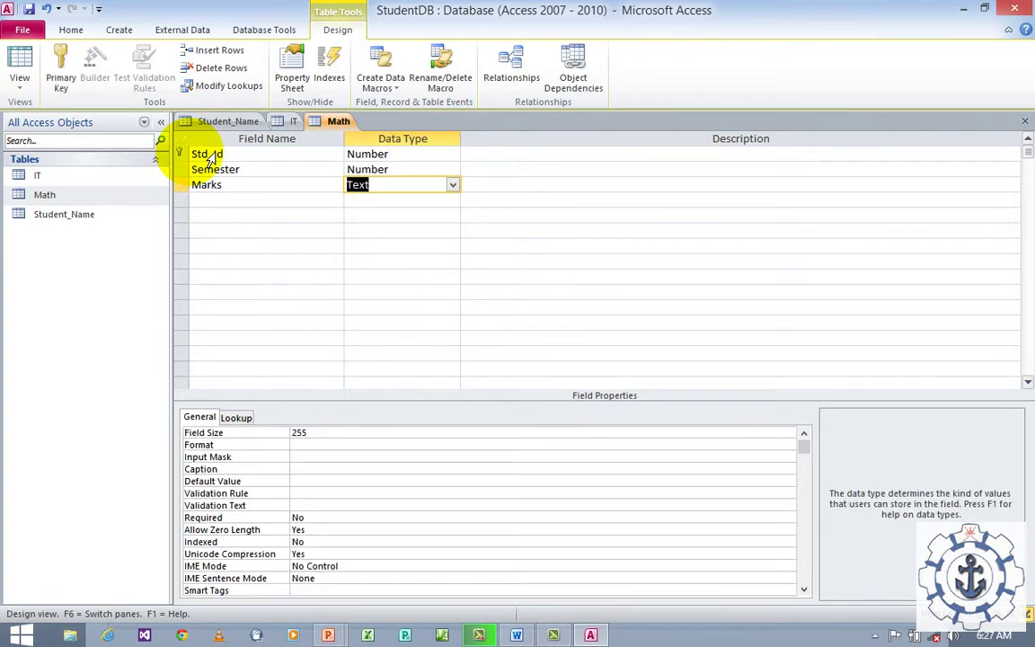
{"action": "type", "text": "number"}
{"action": "key", "text": "Tab"}
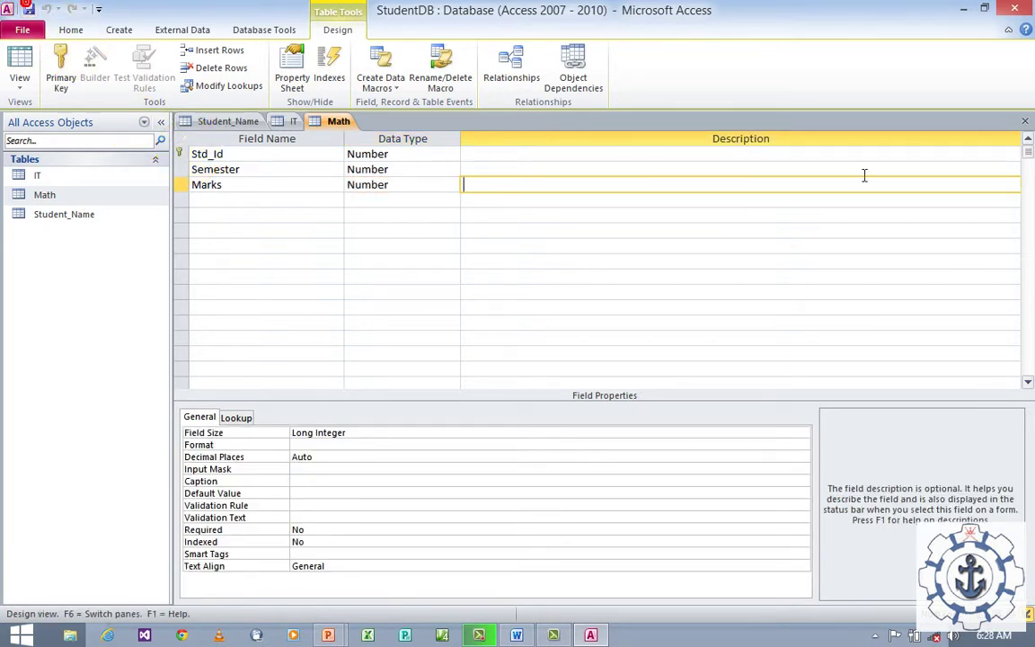
Step: Close the open Math, IT and Student_Name tables
{"action": "left_click", "coordinate": [1024, 122]}
{"action": "left_click", "coordinate": [1024, 122]}
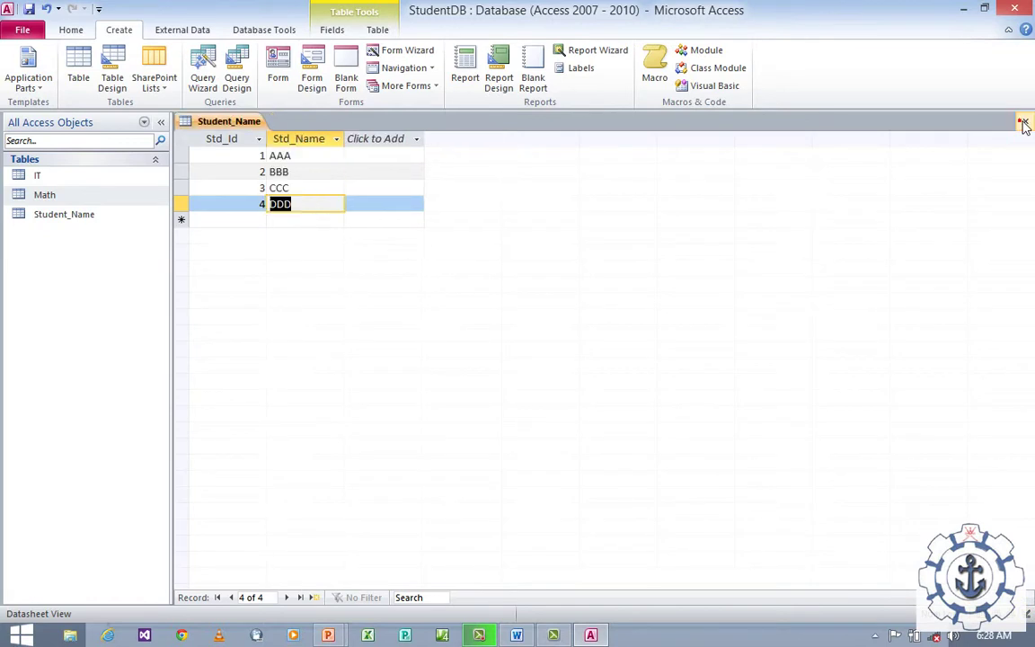
{"action": "left_click", "coordinate": [1024, 123]}
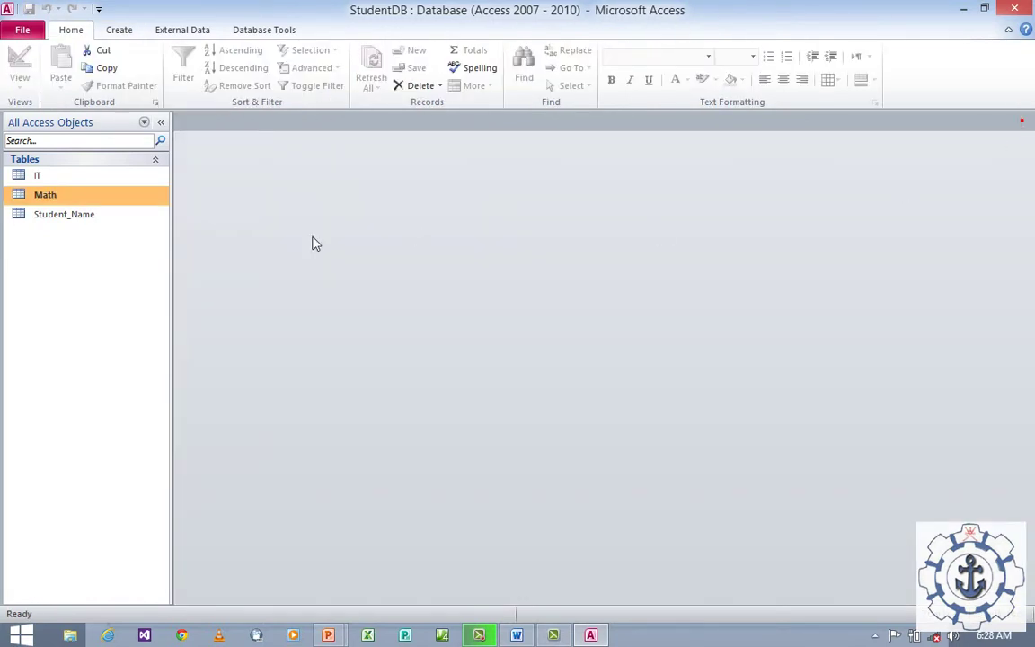
Step: Open the Math table in Datasheet View and enter the record Std_Id 1, Semester 1, Marks 63
{"action": "double_click", "coordinate": [65, 199]}
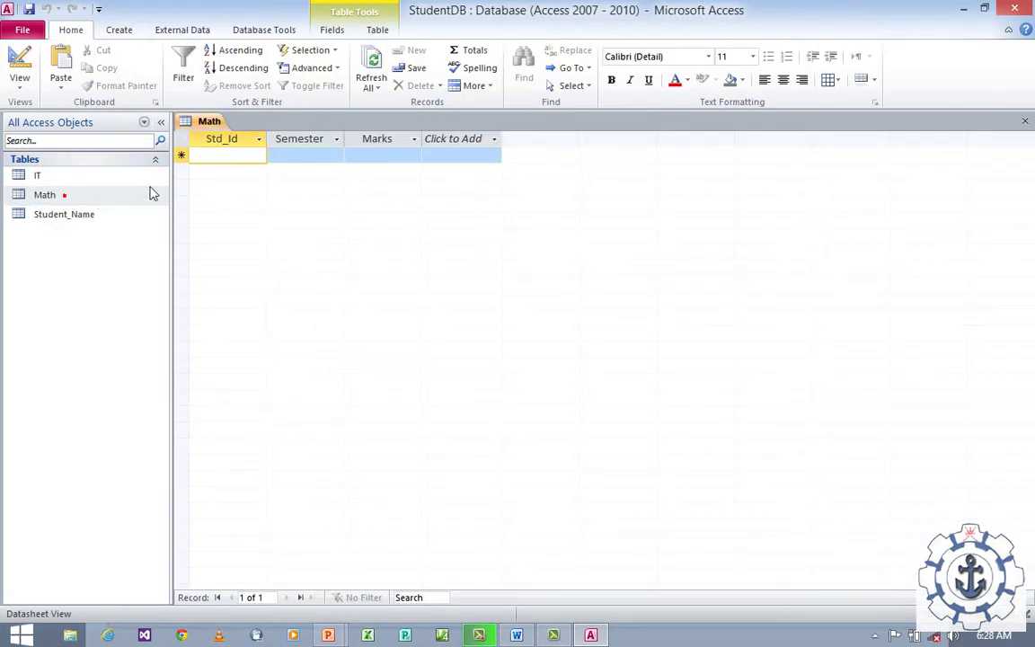
{"action": "left_click", "coordinate": [234, 161]}
{"action": "type", "text": "1"}
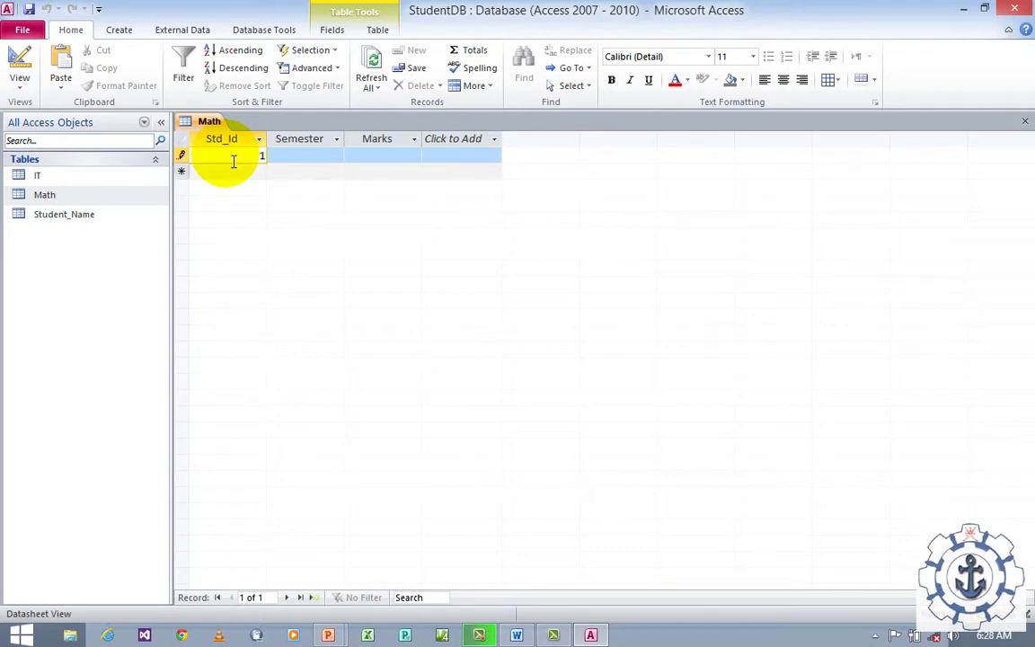
{"action": "key", "text": "Tab"}
{"action": "type", "text": "1"}
{"action": "key", "text": "Tab"}
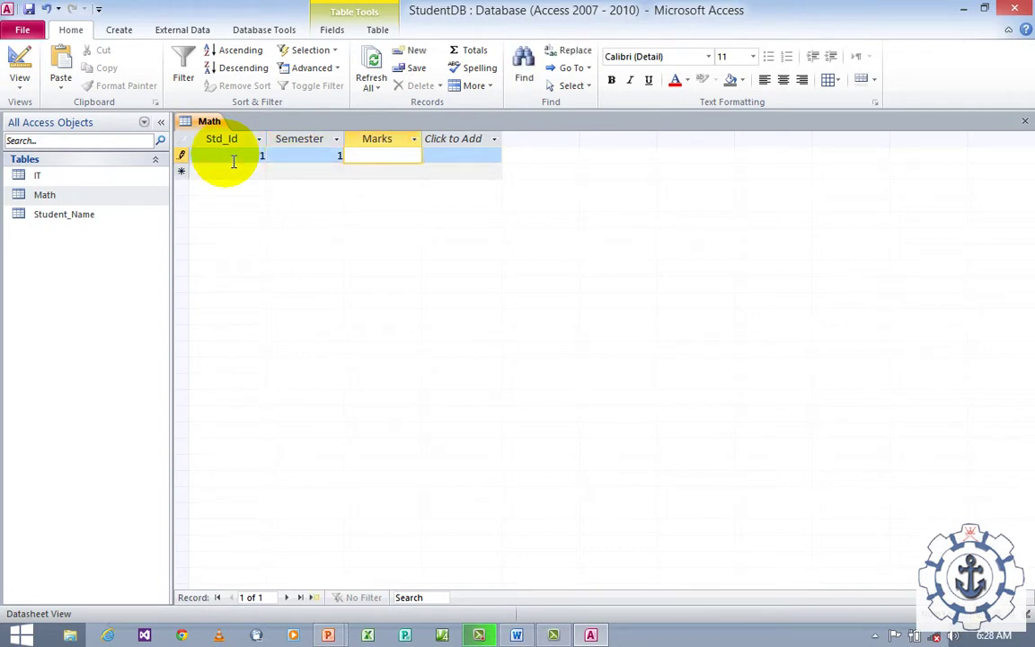
{"action": "key", "text": "Tab"}
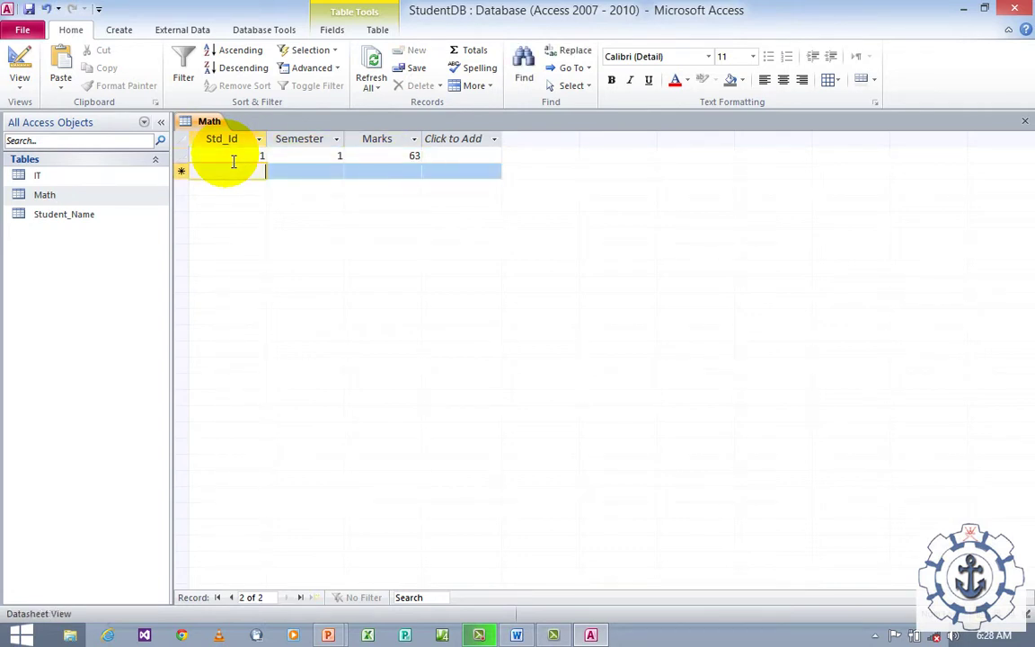
Step: Enter the second Math record with Std_Id 2, Semester 1 and Marks 89
{"action": "type", "text": "2"}
{"action": "key", "text": "Tab"}
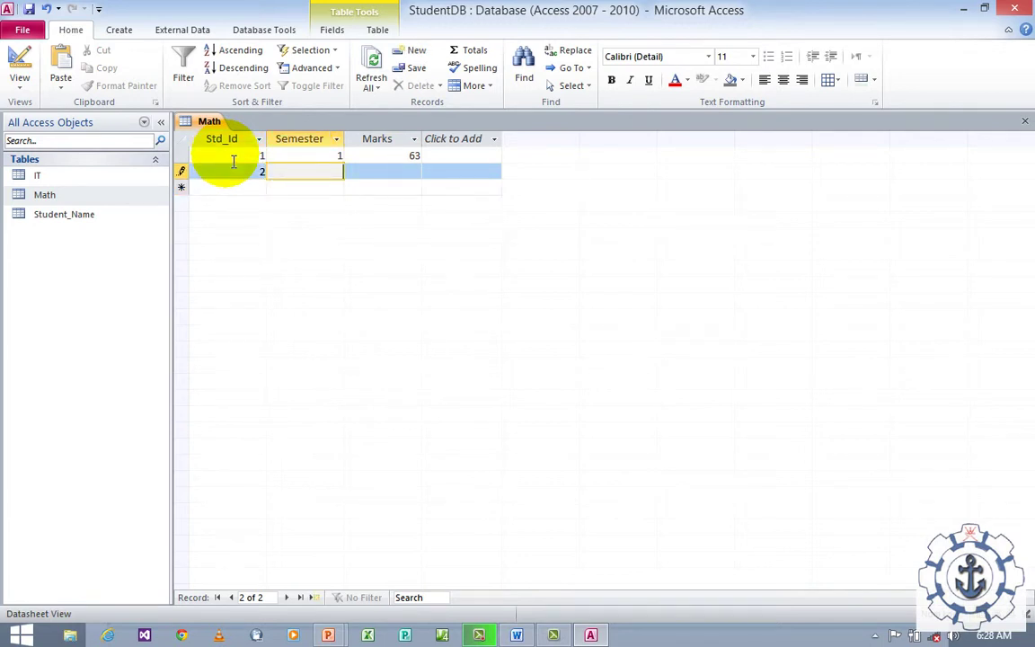
{"action": "type", "text": "1"}
{"action": "key", "text": "Tab"}
{"action": "type", "text": "89"}
{"action": "key", "text": "Tab"}
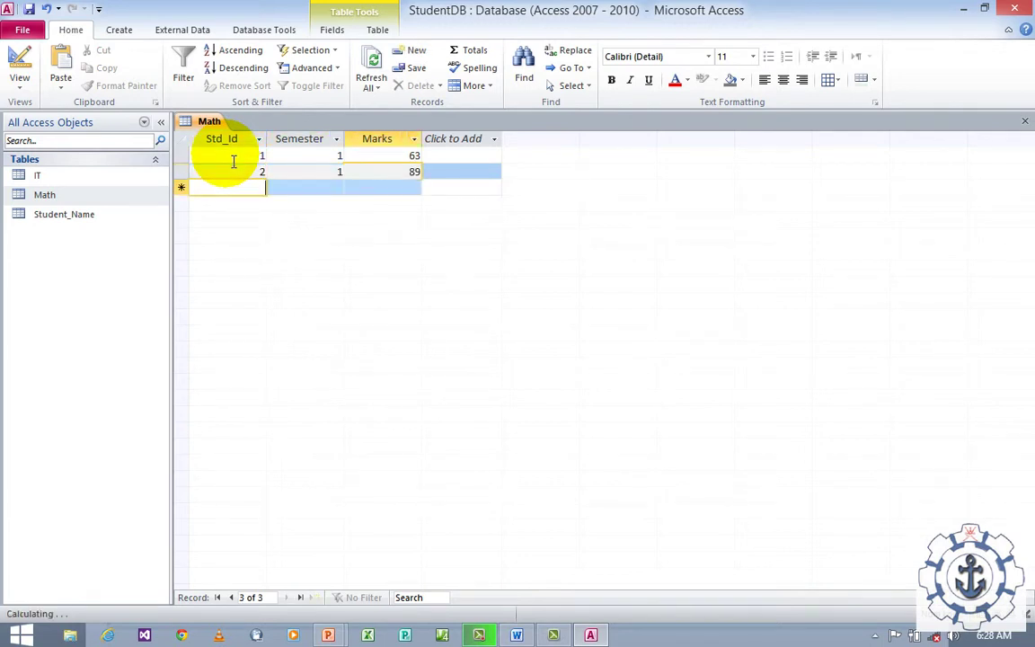
Step: Enter the third Math record with Std_Id 3, Semester 2 and Marks 85
{"action": "type", "text": "3"}
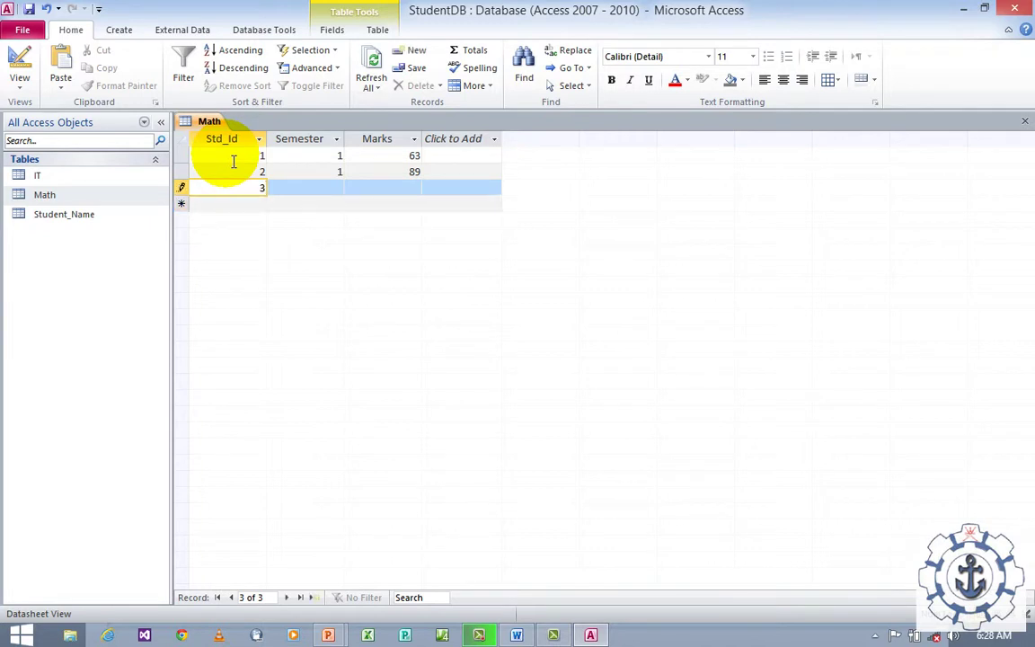
{"action": "key", "text": "Tab"}
{"action": "type", "text": "2"}
{"action": "key", "text": "Tab"}
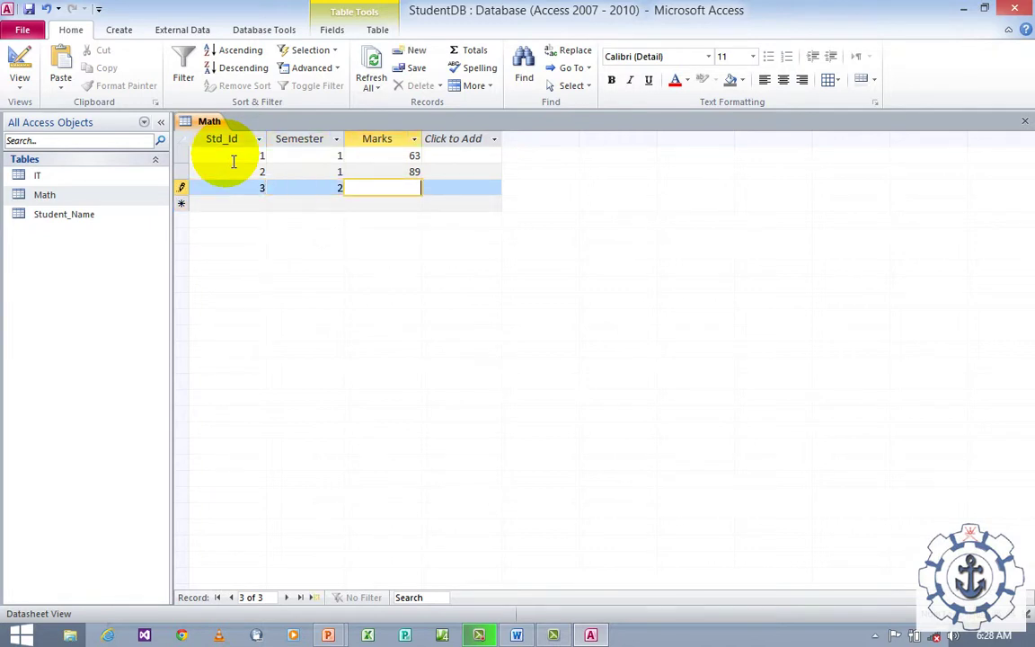
{"action": "type", "text": "85"}
{"action": "key", "text": "Tab"}
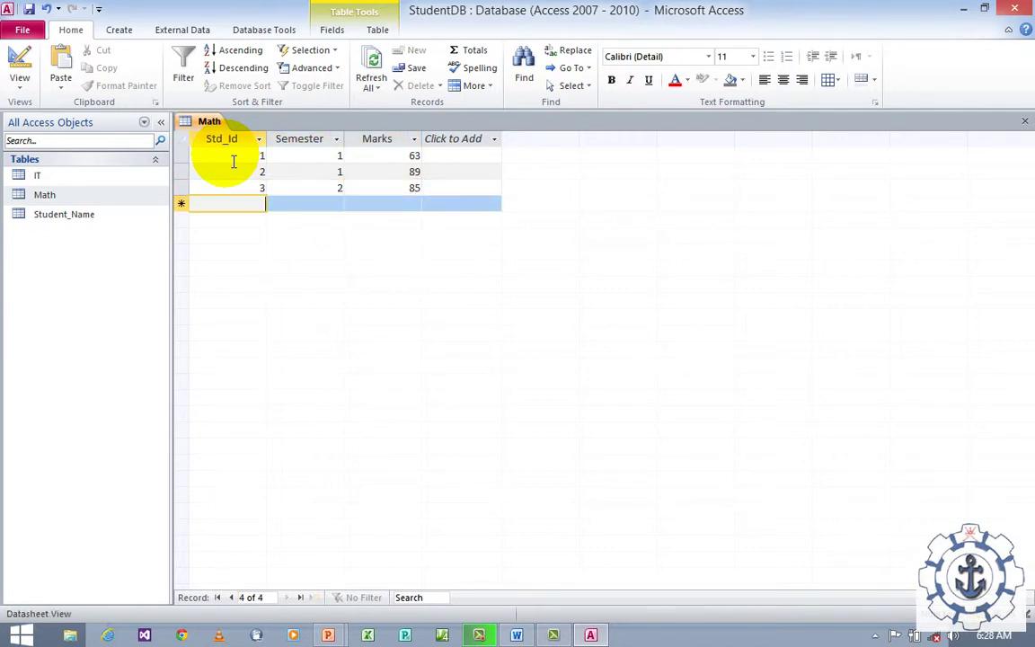
Step: Enter the fourth Math record with Std_Id 4, Semester 2 and Marks 99, then save and close the table
{"action": "type", "text": "4"}
{"action": "key", "text": "Tab"}
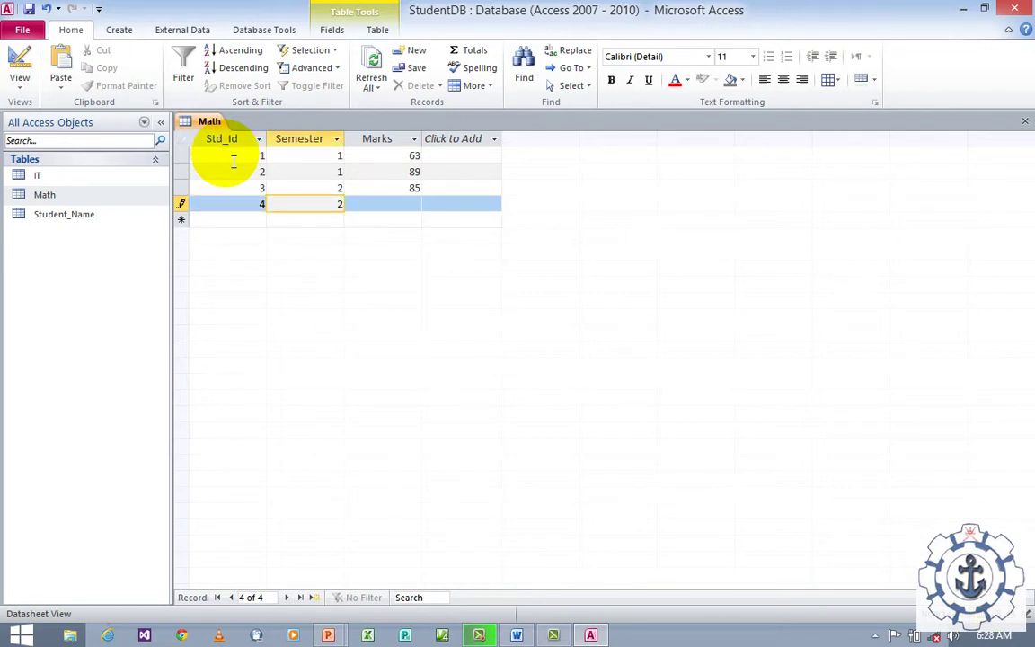
{"action": "key", "text": "Tab"}
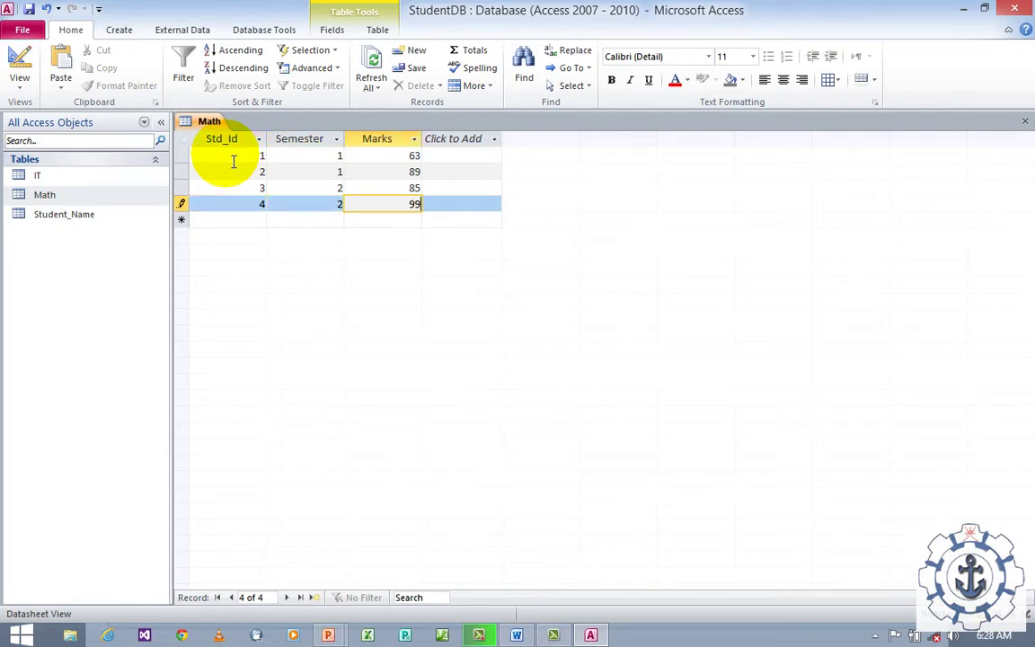
{"action": "type", "text": "99"}
{"action": "left_click", "coordinate": [29, 9]}
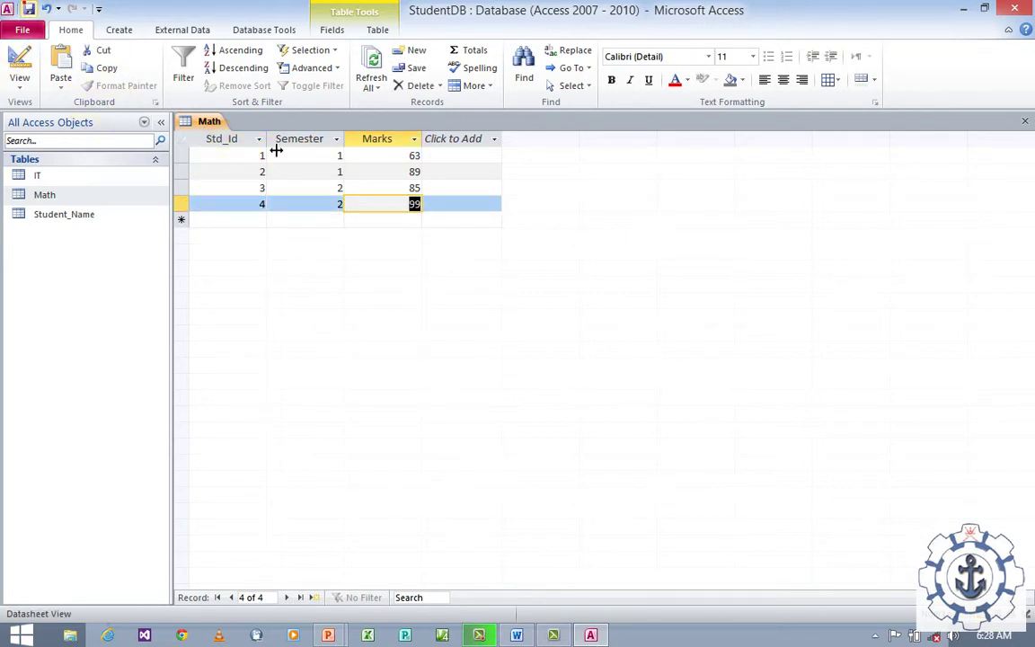
{"action": "left_click", "coordinate": [1024, 121]}
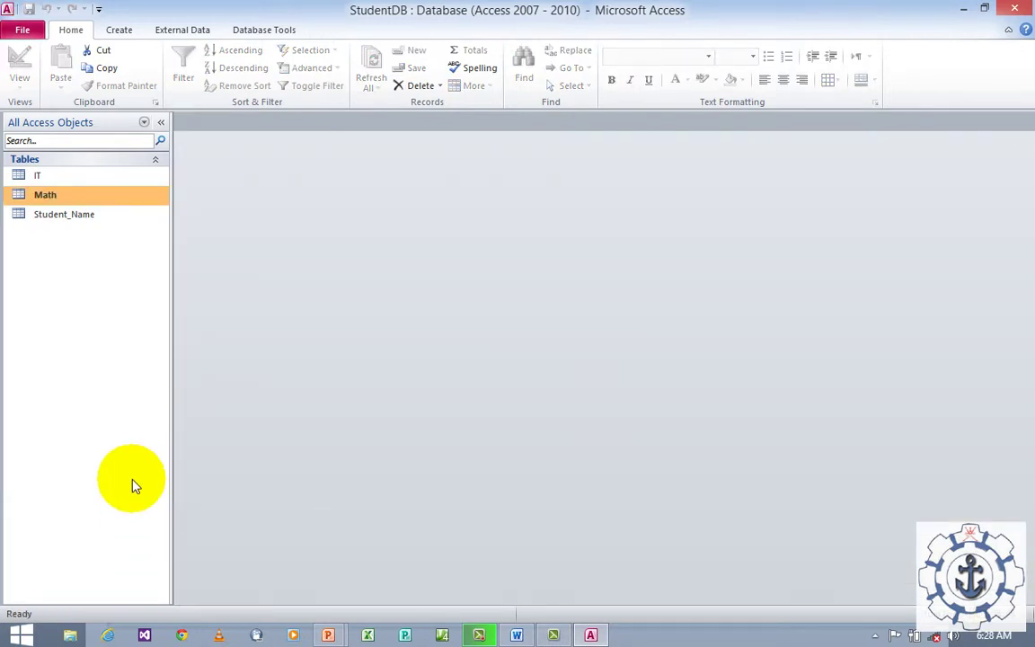
Step: Create a new table, switch it to Design View and save it as English
{"action": "left_click", "coordinate": [121, 29]}
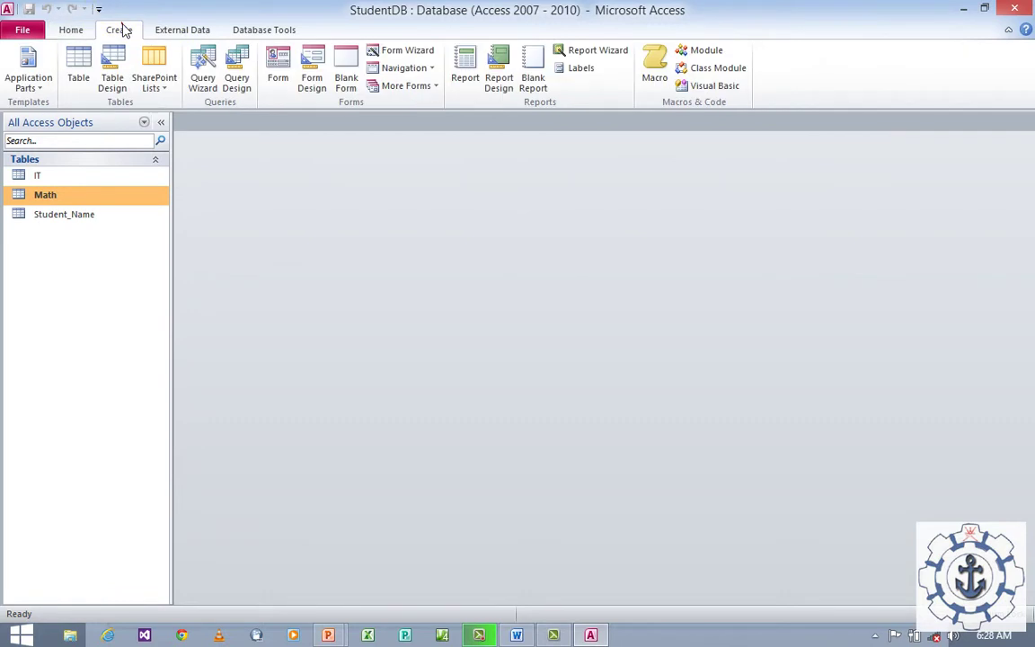
{"action": "left_click", "coordinate": [77, 68]}
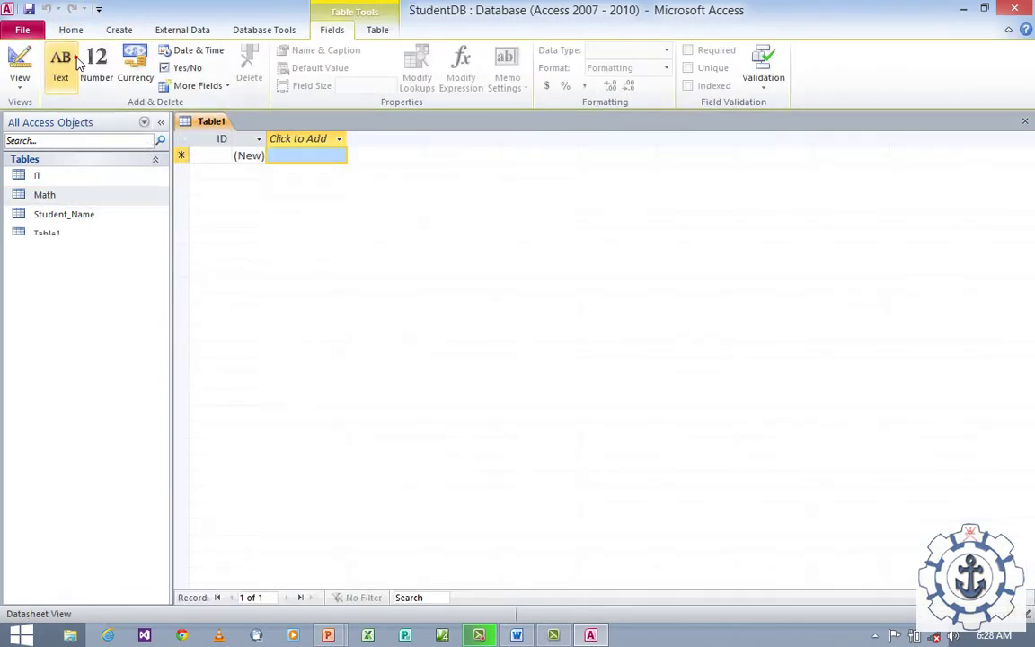
{"action": "left_click", "coordinate": [78, 63]}
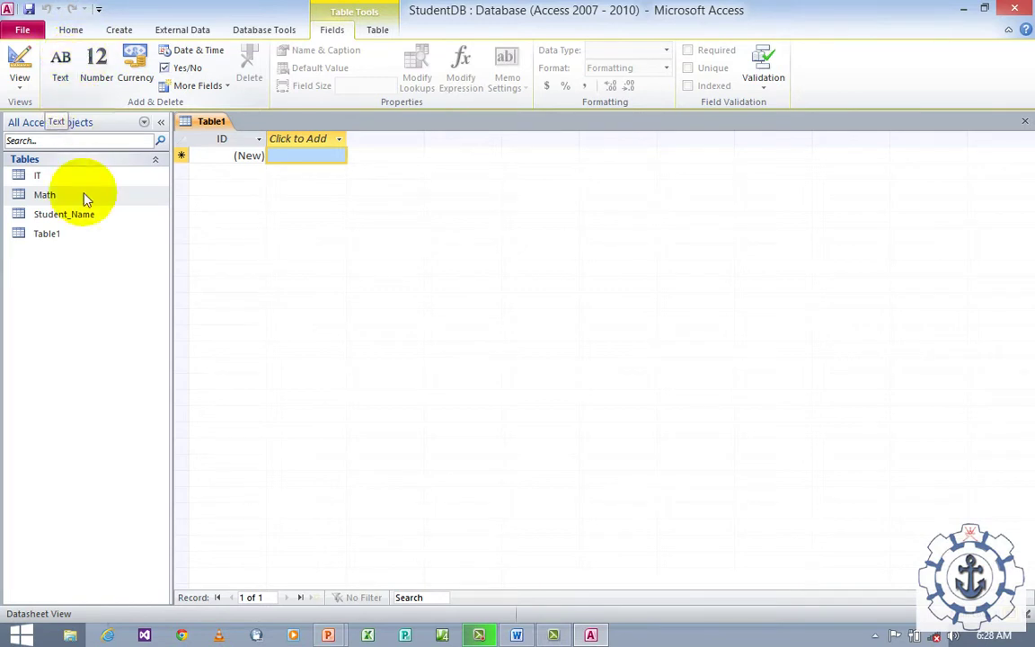
{"action": "left_click", "coordinate": [56, 235]}
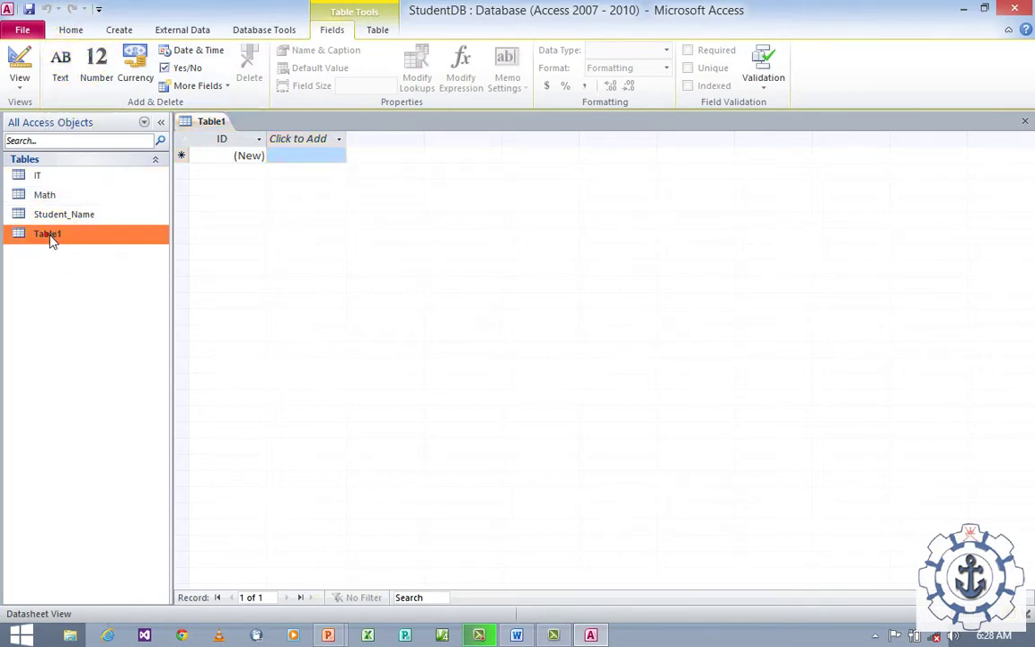
{"action": "left_click", "coordinate": [22, 83]}
{"action": "left_click", "coordinate": [56, 162]}
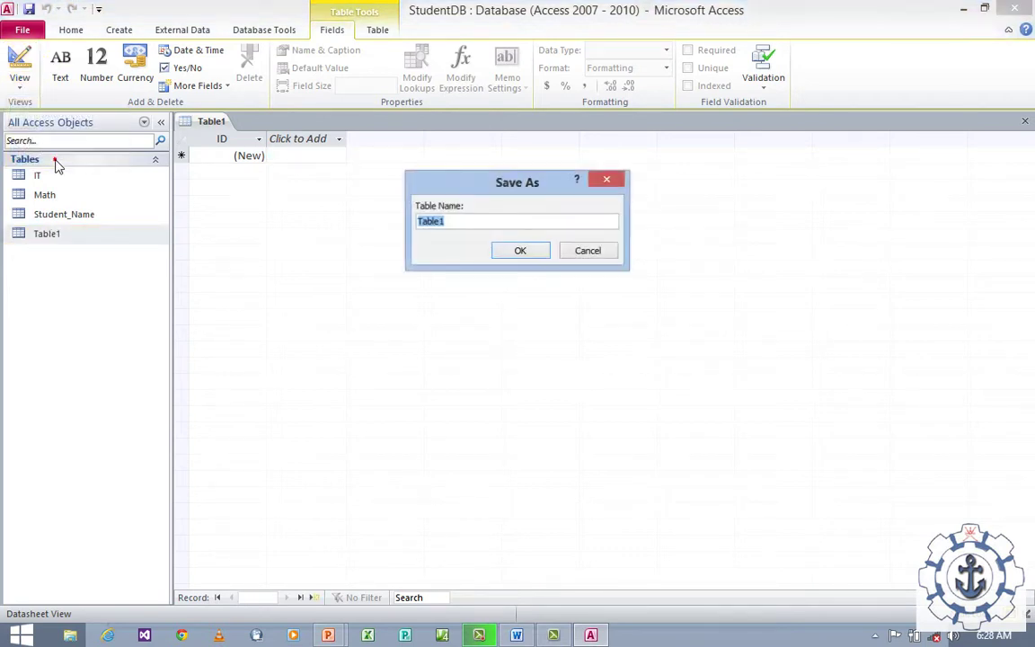
{"action": "type", "text": "English"}
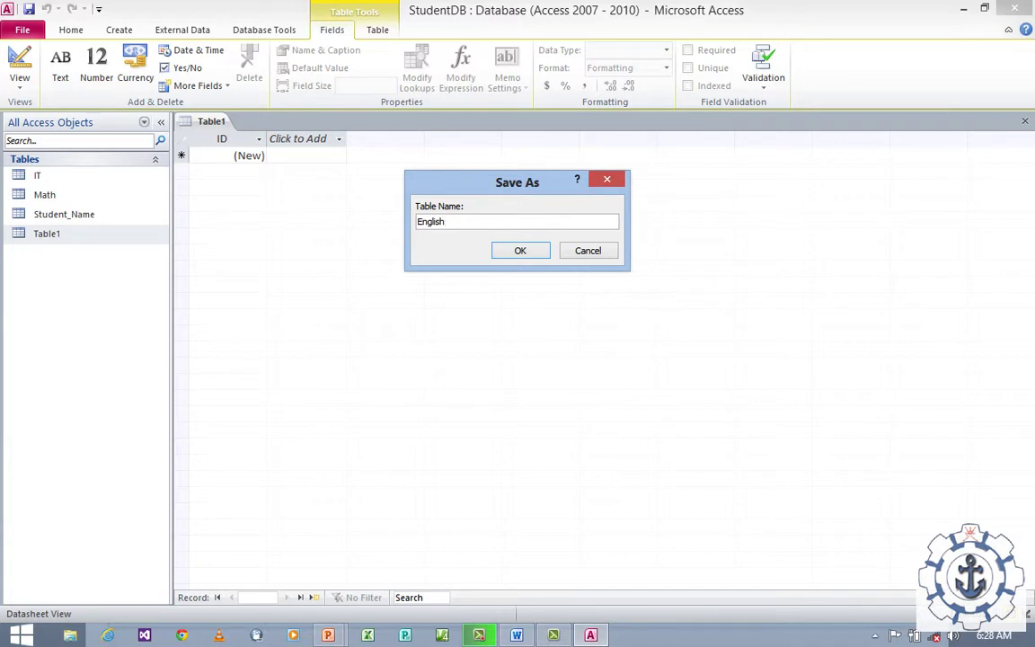
{"action": "key", "text": "Return"}
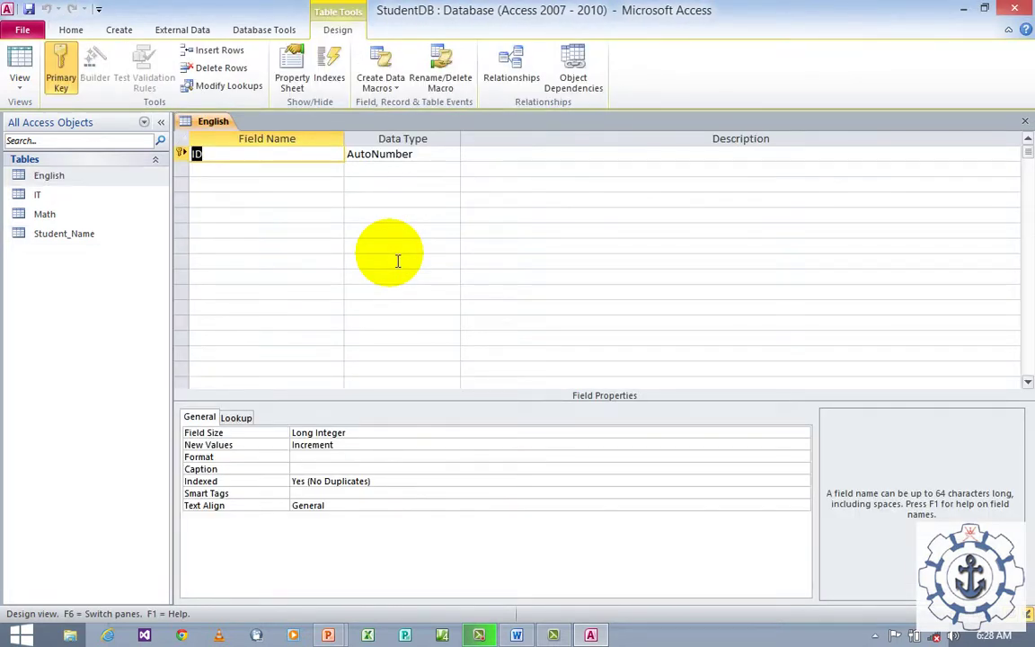
Step: Rename the English table's primary key field to Std_id and set its data type to Number
{"action": "key", "text": "BackSpace"}
{"action": "type", "text": "Std_id"}
{"action": "key", "text": "Tab"}
{"action": "type", "text": "nu"}
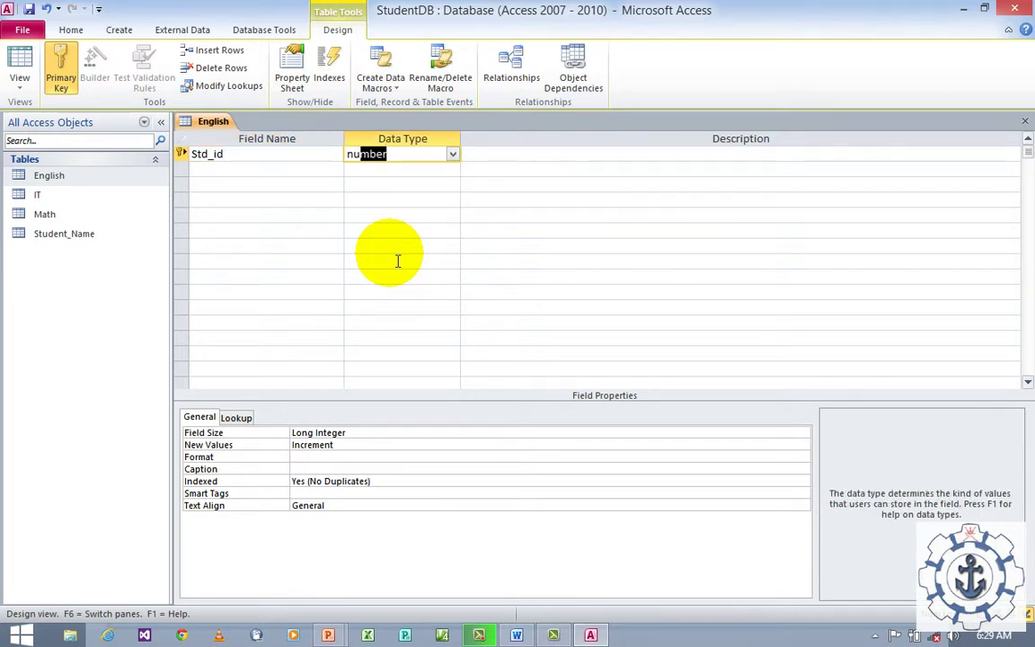
{"action": "key", "text": "Tab"}
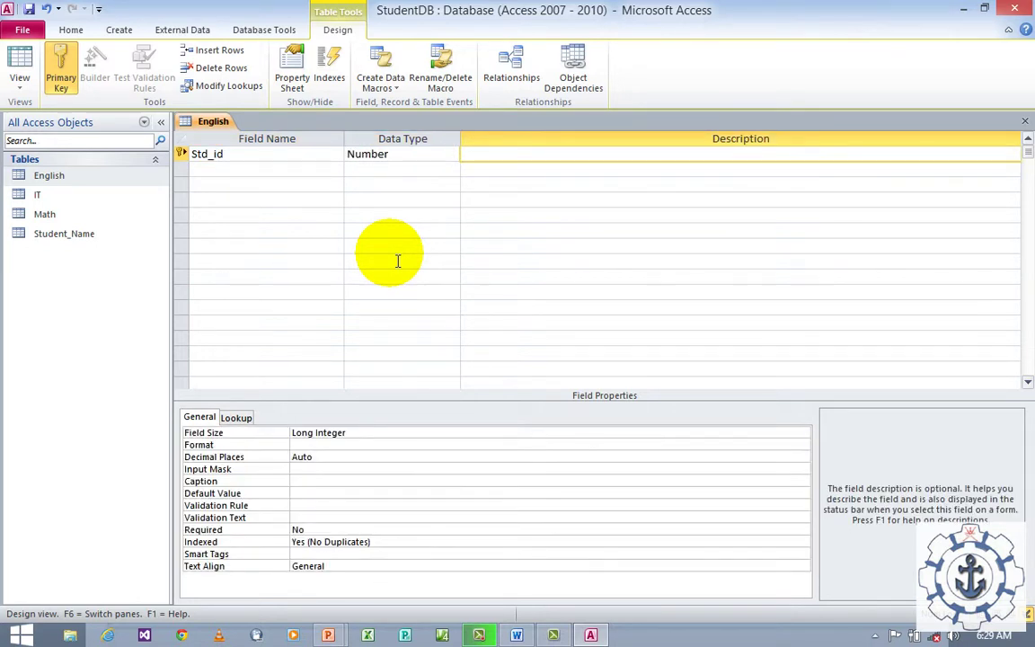
Step: Add a Semester field with the Number data type to the English table
{"action": "key", "text": "Tab"}
{"action": "type", "text": "Semester"}
{"action": "key", "text": "Tab"}
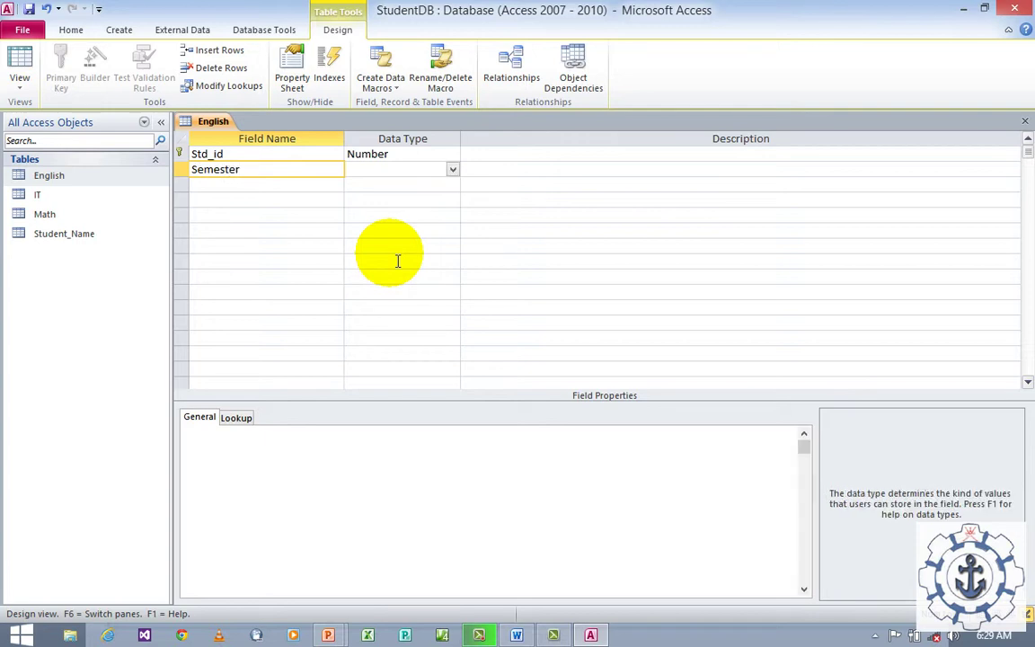
{"action": "type", "text": "number"}
{"action": "key", "text": "Tab"}
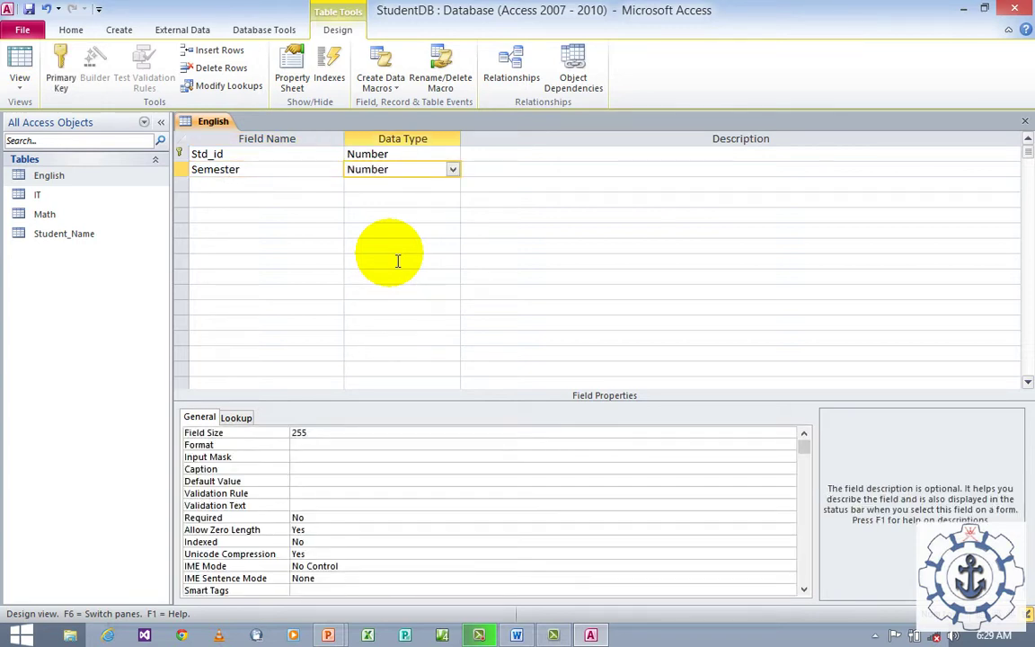
Step: Add a marks field with the Number data type, then save and close the English table's design
{"action": "key", "text": "Tab"}
{"action": "type", "text": "marks"}
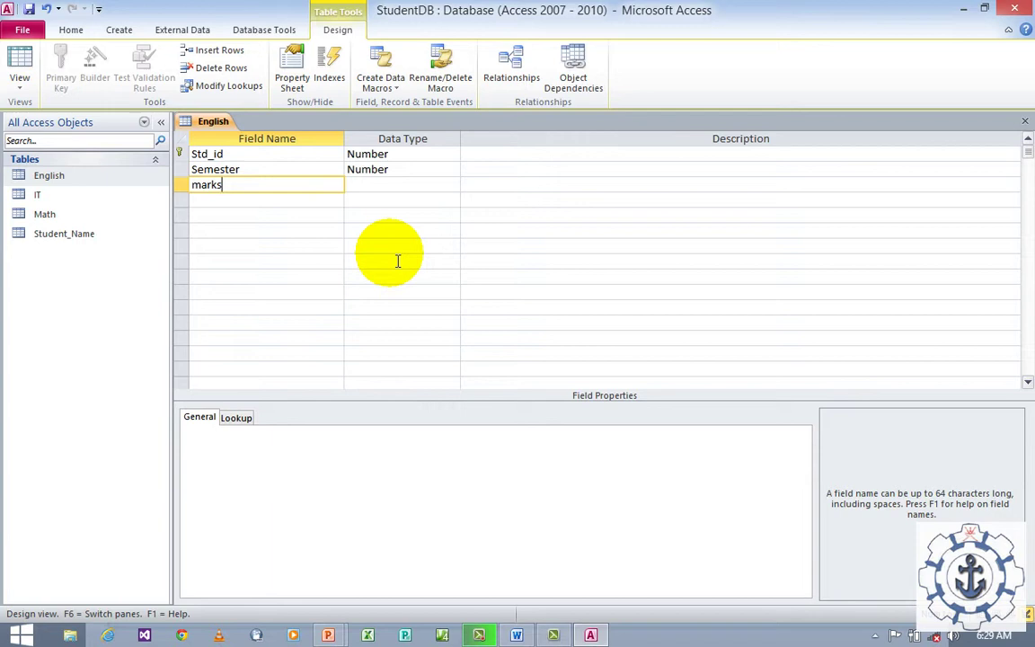
{"action": "key", "text": "Tab"}
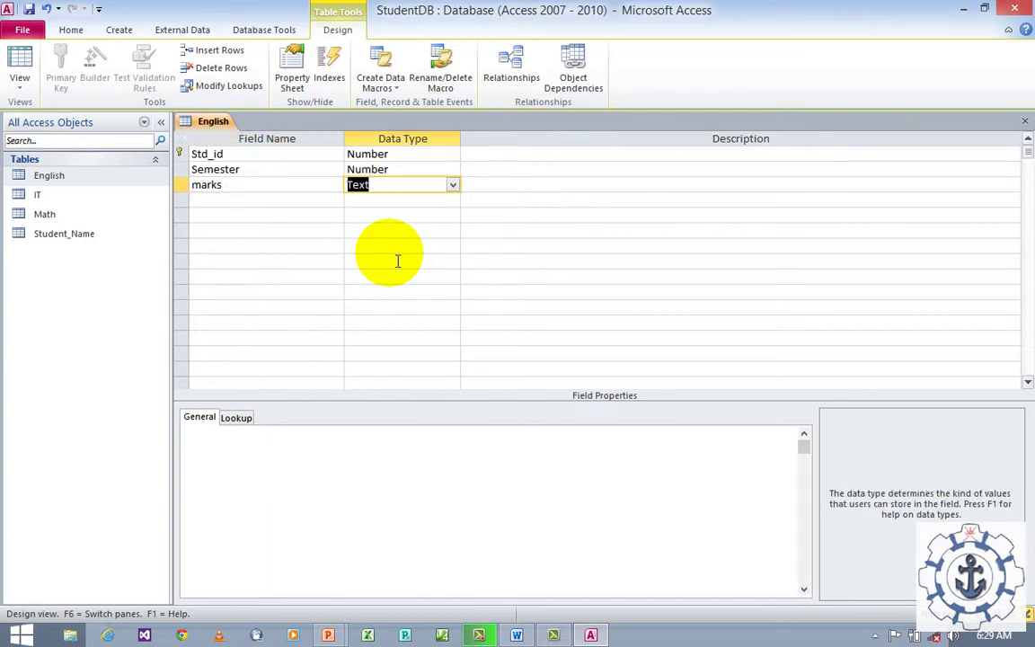
{"action": "type", "text": "number"}
{"action": "key", "text": "Tab"}
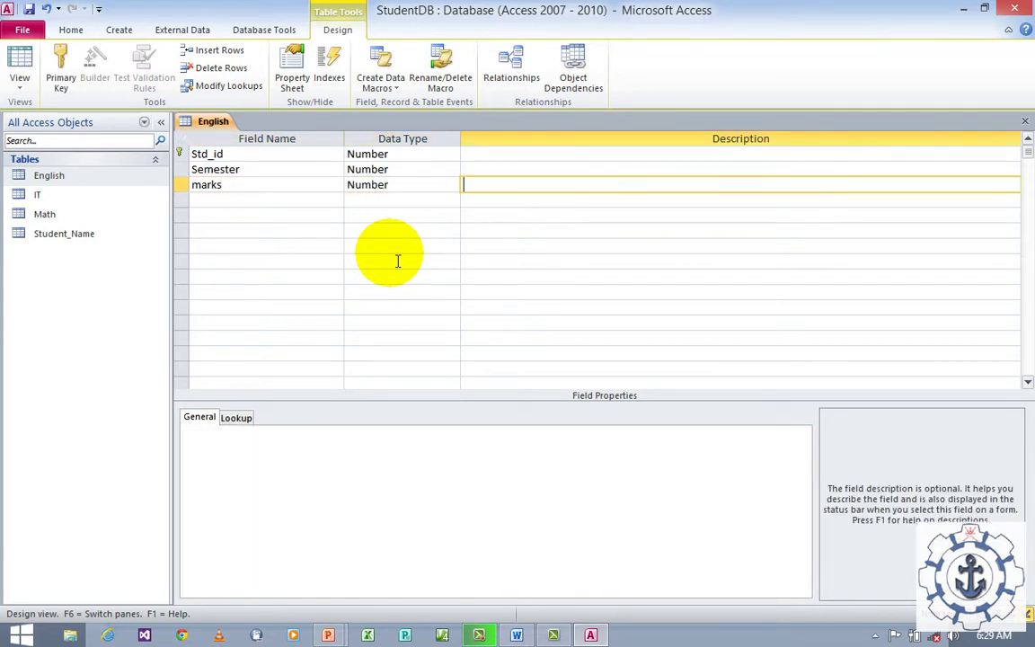
{"action": "left_click", "coordinate": [30, 10]}
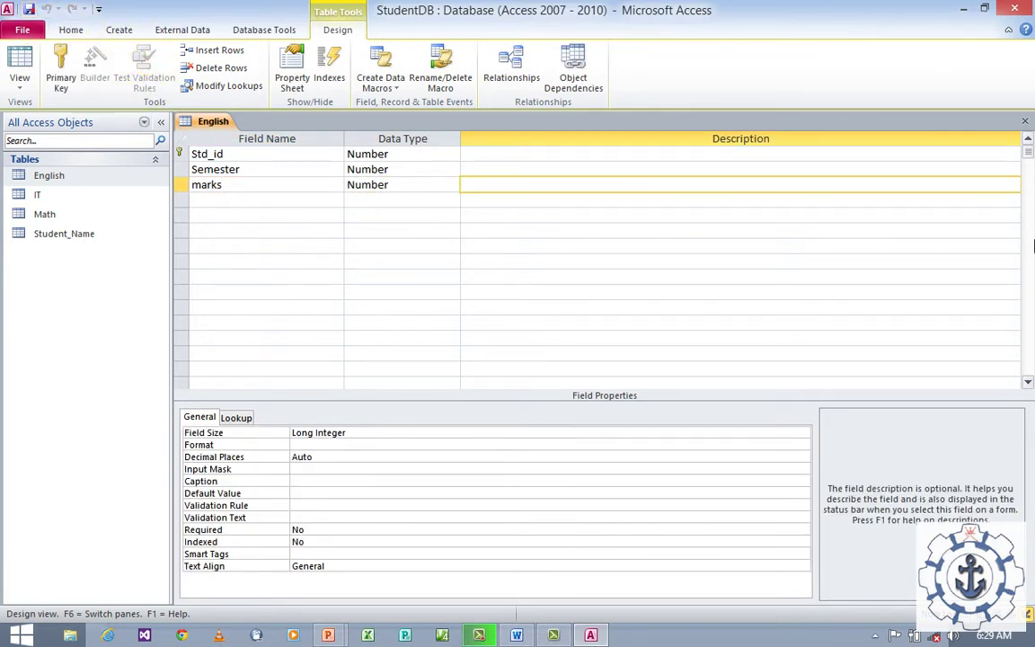
{"action": "left_click", "coordinate": [1024, 120]}
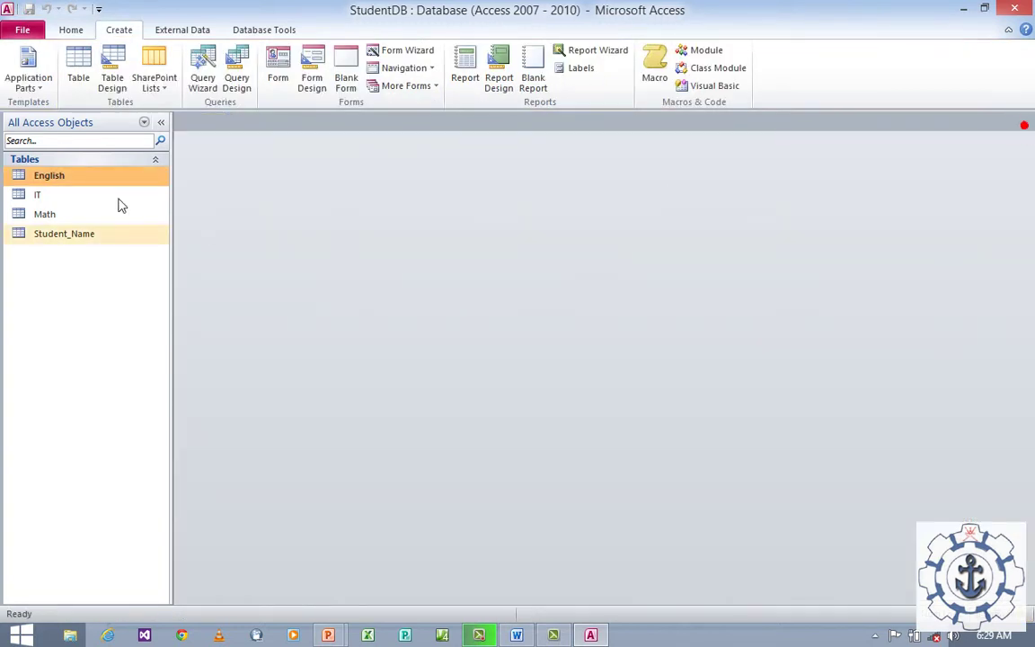
Step: Open the English table in Datasheet View and enter the record Std_id 1, Semester 1, marks 56
{"action": "left_click", "coordinate": [95, 181]}
{"action": "double_click", "coordinate": [96, 179]}
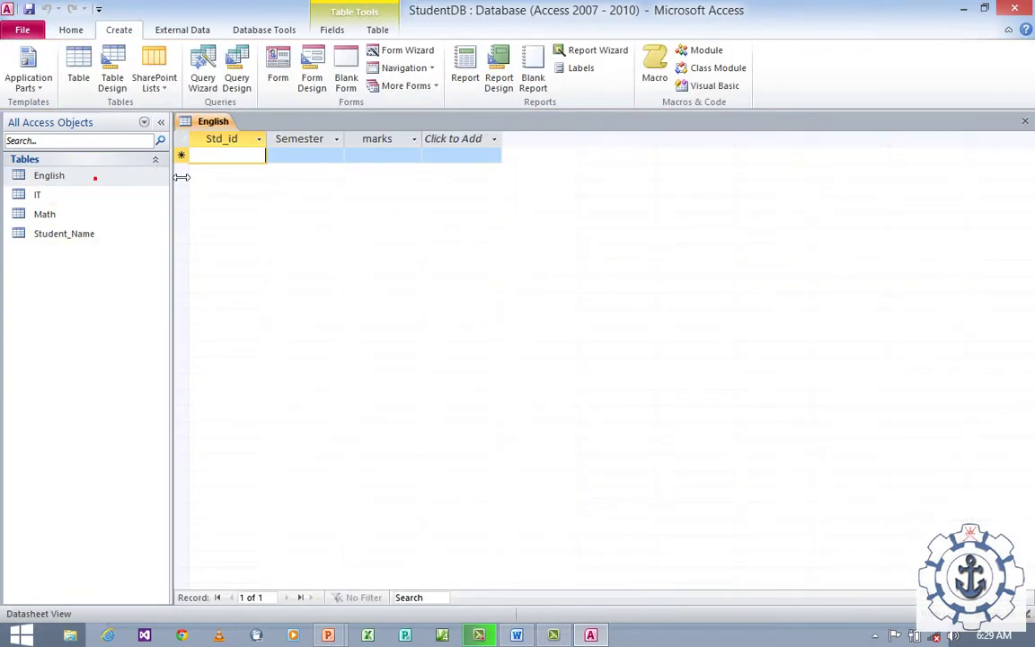
{"action": "type", "text": "1"}
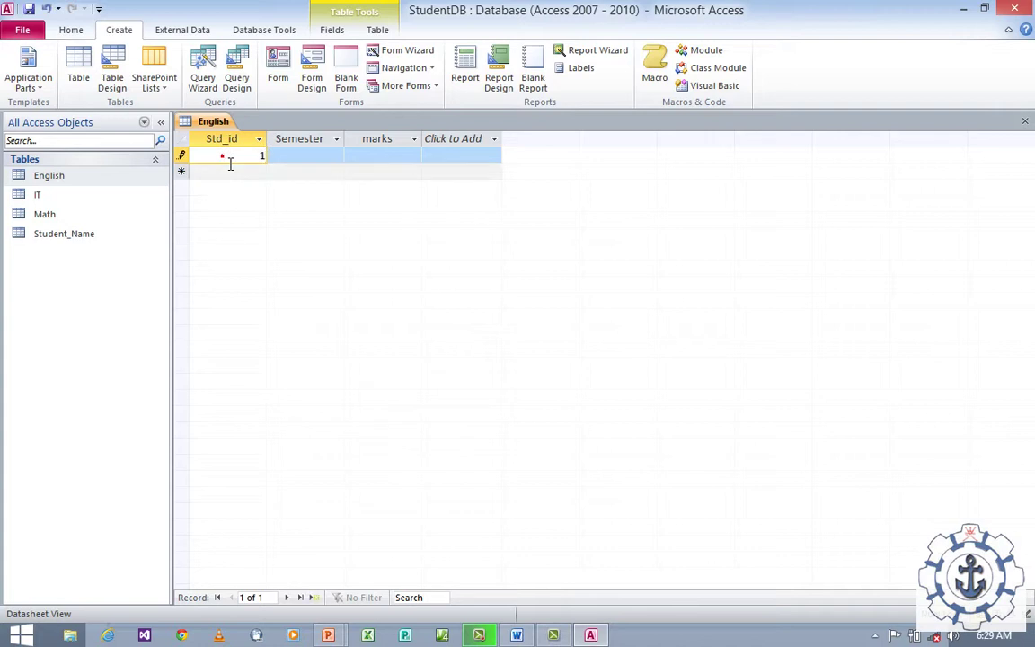
{"action": "key", "text": "Tab"}
{"action": "type", "text": "1"}
{"action": "key", "text": "Tab"}
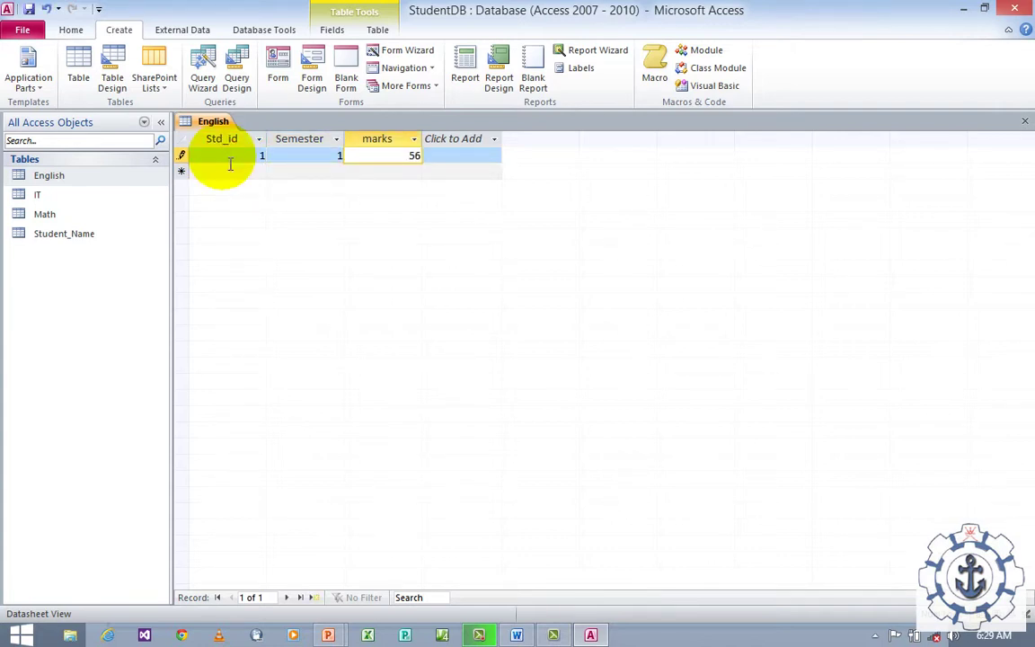
{"action": "key", "text": "Tab"}
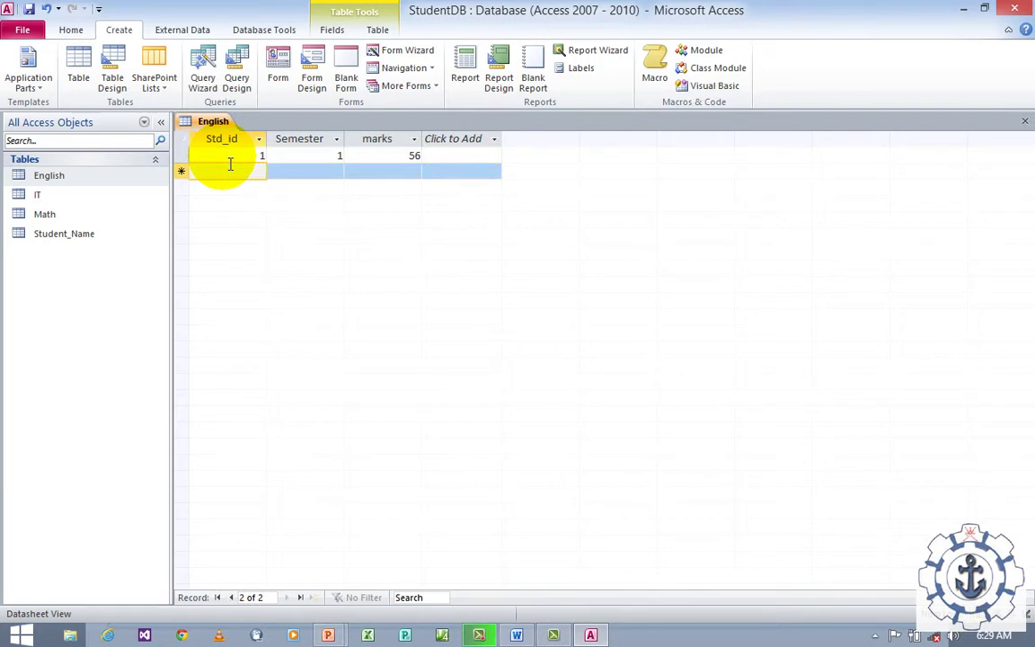
Step: Enter the second English record with Std_id 2, Semester 1 and marks 63
{"action": "type", "text": "2"}
{"action": "key", "text": "Tab"}
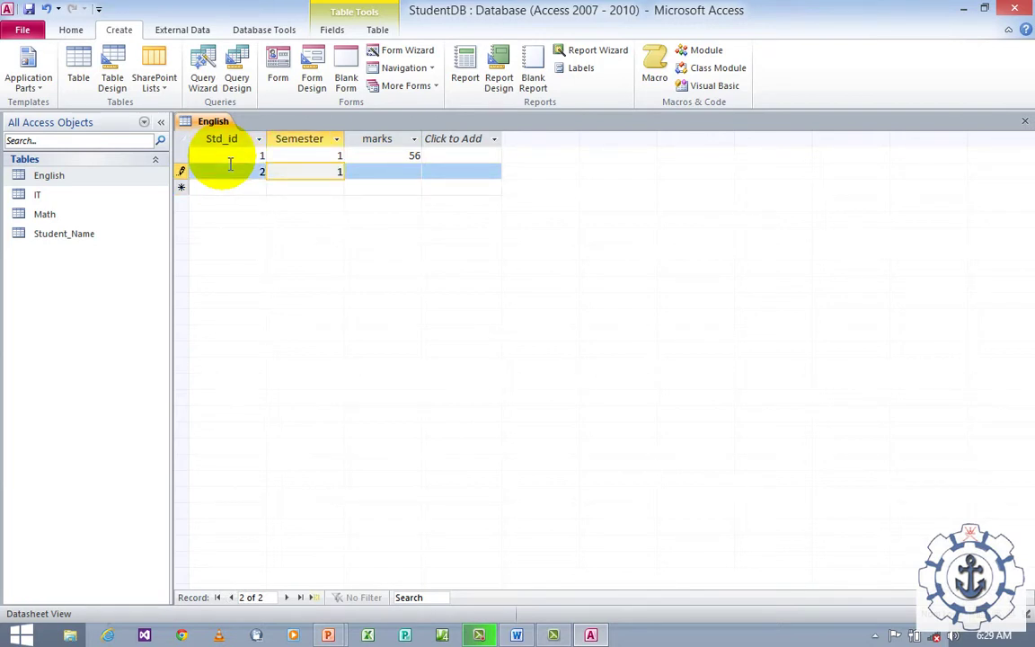
{"action": "key", "text": "Tab"}
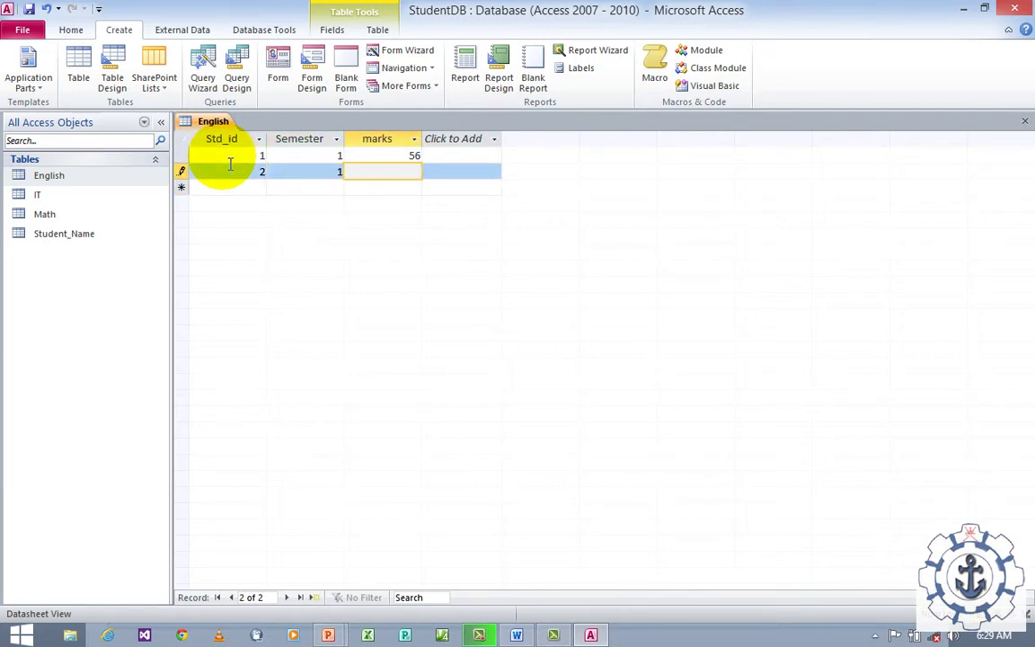
{"action": "key", "text": "Tab"}
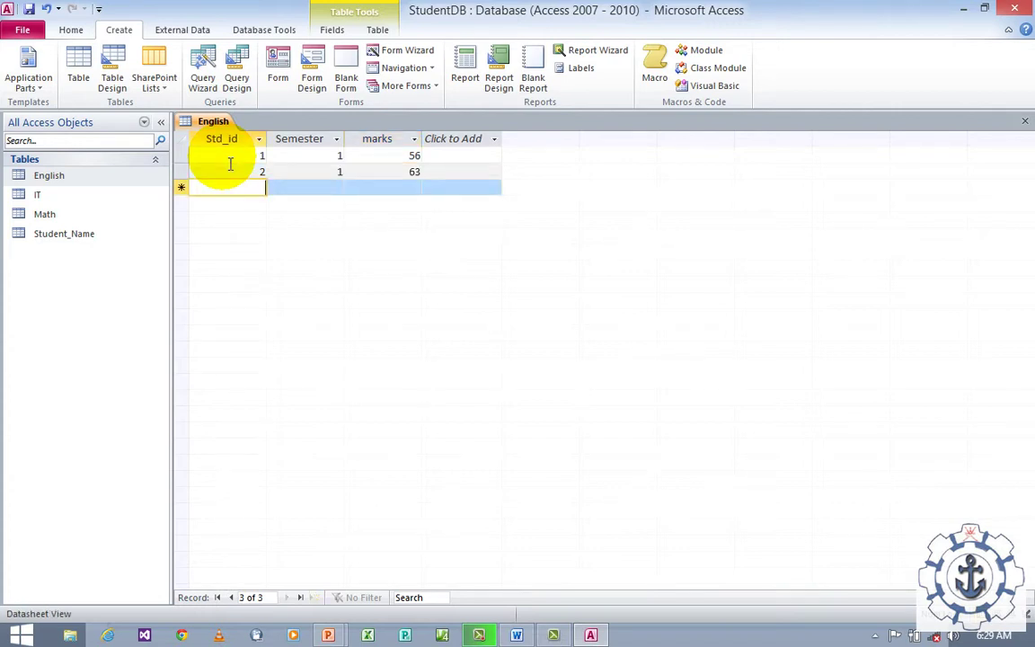
Step: Enter the third English record with Std_id 3, Semester 2 and marks 89
{"action": "type", "text": "3"}
{"action": "key", "text": "Tab"}
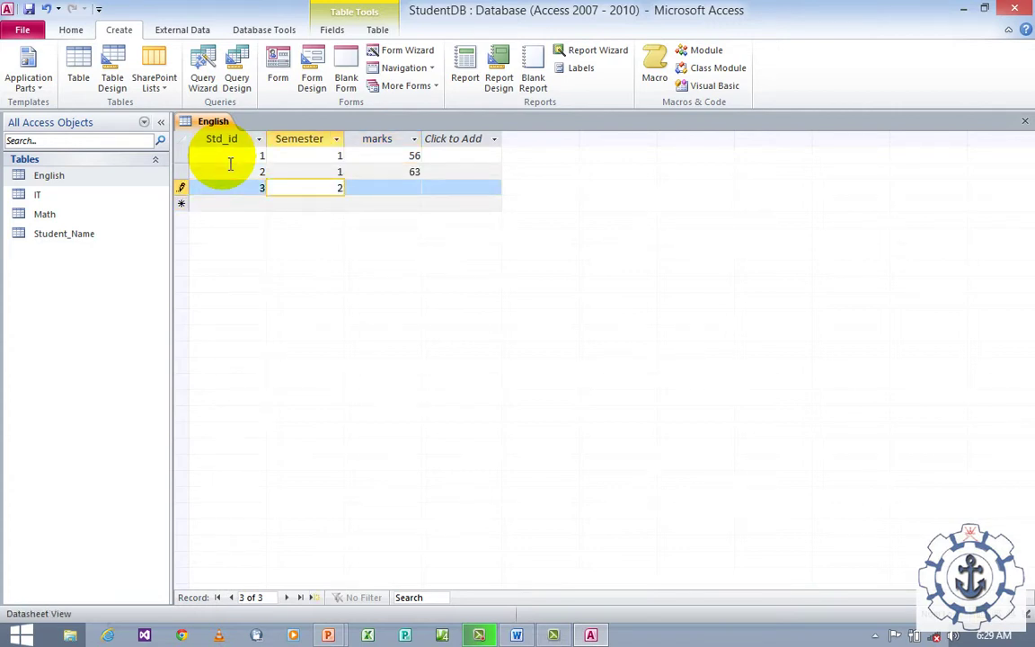
{"action": "key", "text": "Tab"}
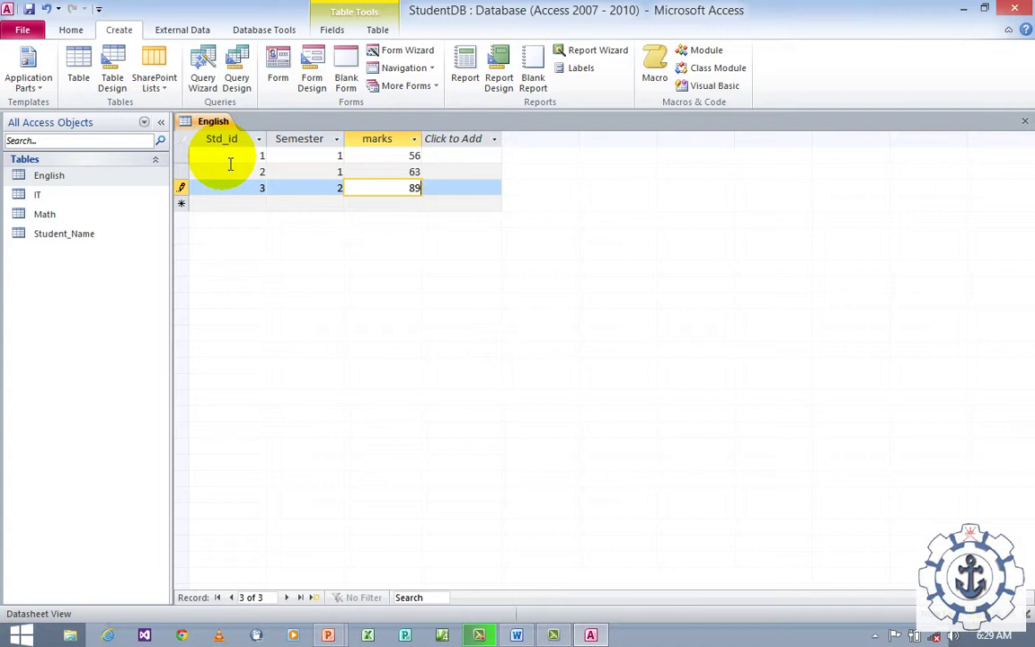
{"action": "key", "text": "Tab"}
Step: Enter the fourth English record with Std_id 4, Semester 2 and marks 99, then save and close the table
{"action": "type", "text": "4"}
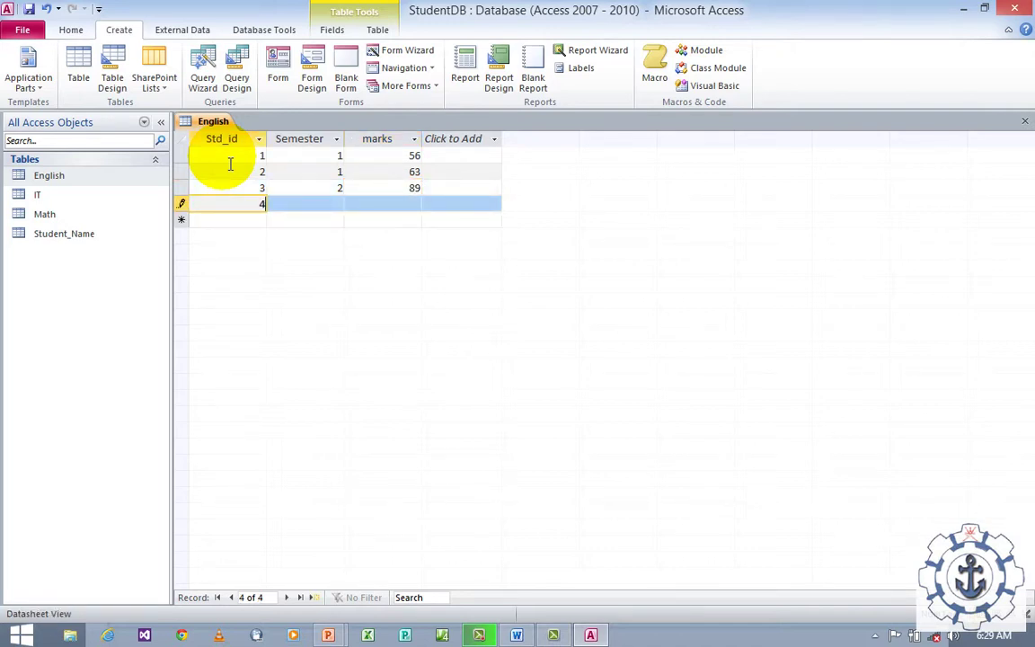
{"action": "key", "text": "Tab"}
{"action": "type", "text": "2"}
{"action": "key", "text": "Tab"}
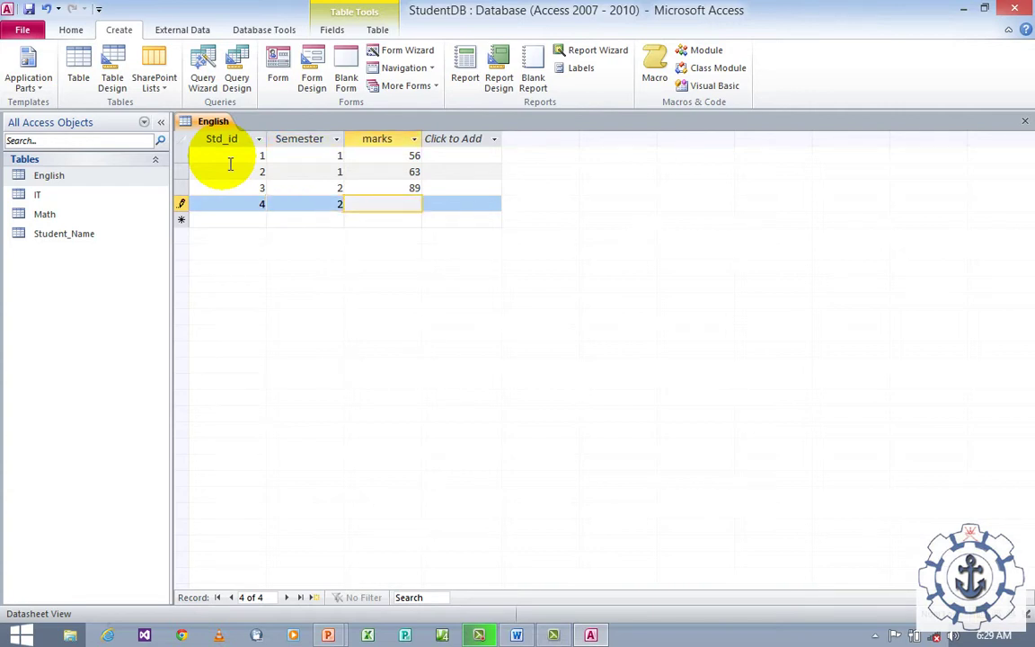
{"action": "left_click", "coordinate": [29, 9]}
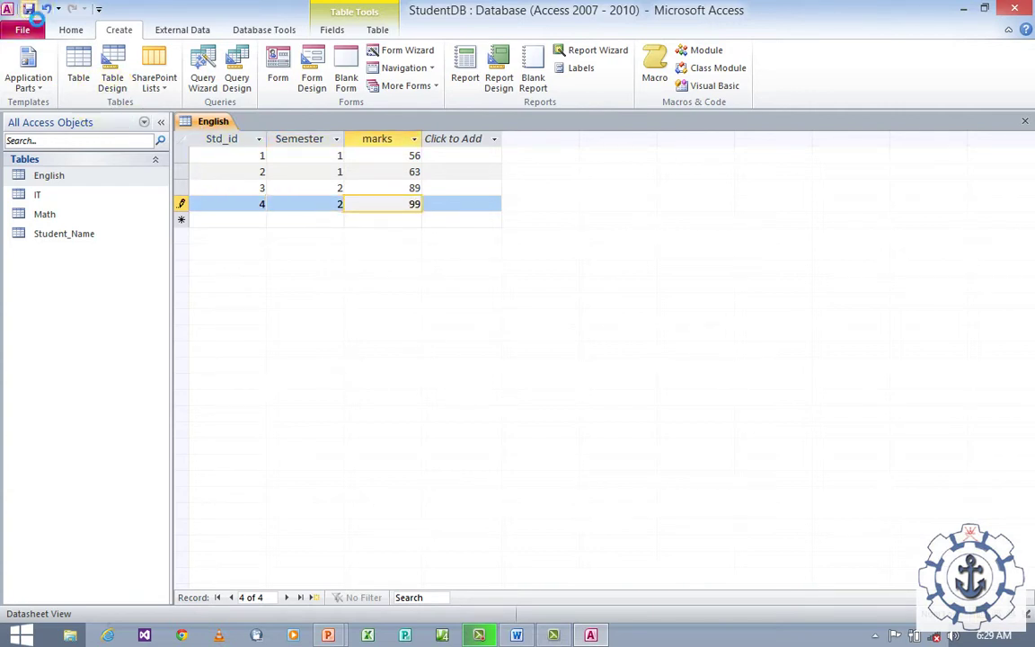
{"action": "left_click", "coordinate": [1024, 121]}
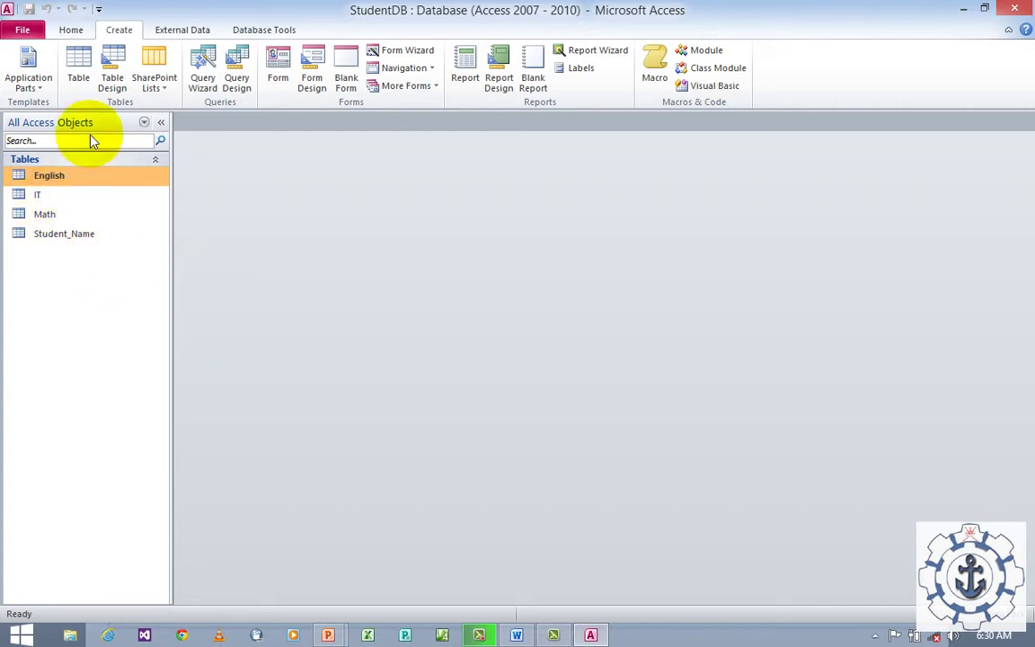
Step: Open the Relationships window and add the English, IT, Math and Student_Name tables to the layout
{"action": "left_click", "coordinate": [269, 31]}
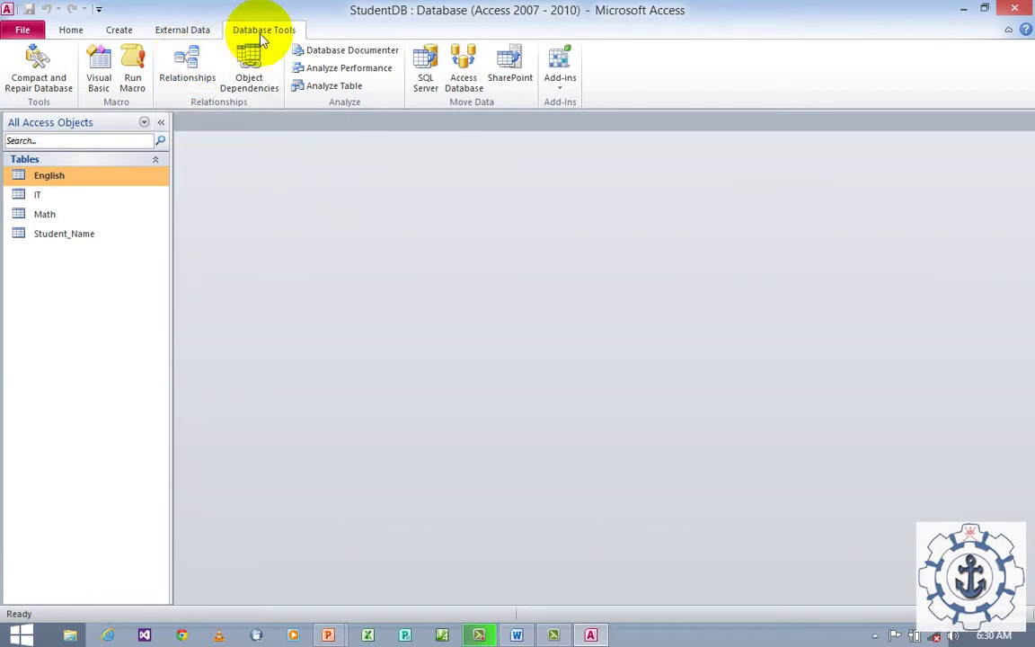
{"action": "left_click", "coordinate": [184, 79]}
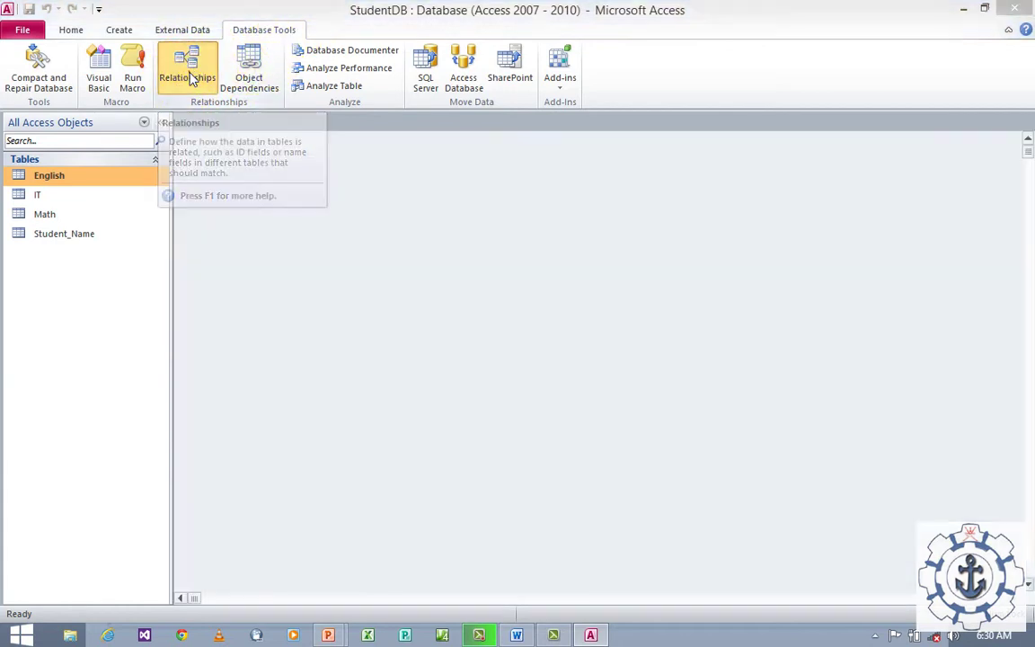
{"action": "left_click_drag", "start_coordinate": [408, 130], "coordinate": [402, 163]}
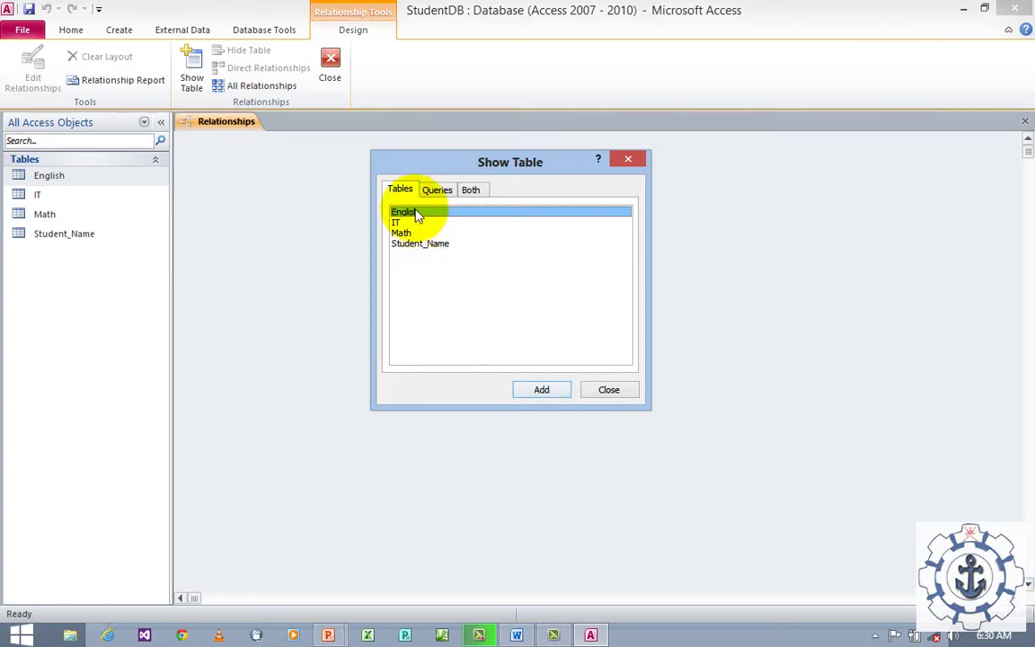
{"action": "left_click", "coordinate": [539, 390]}
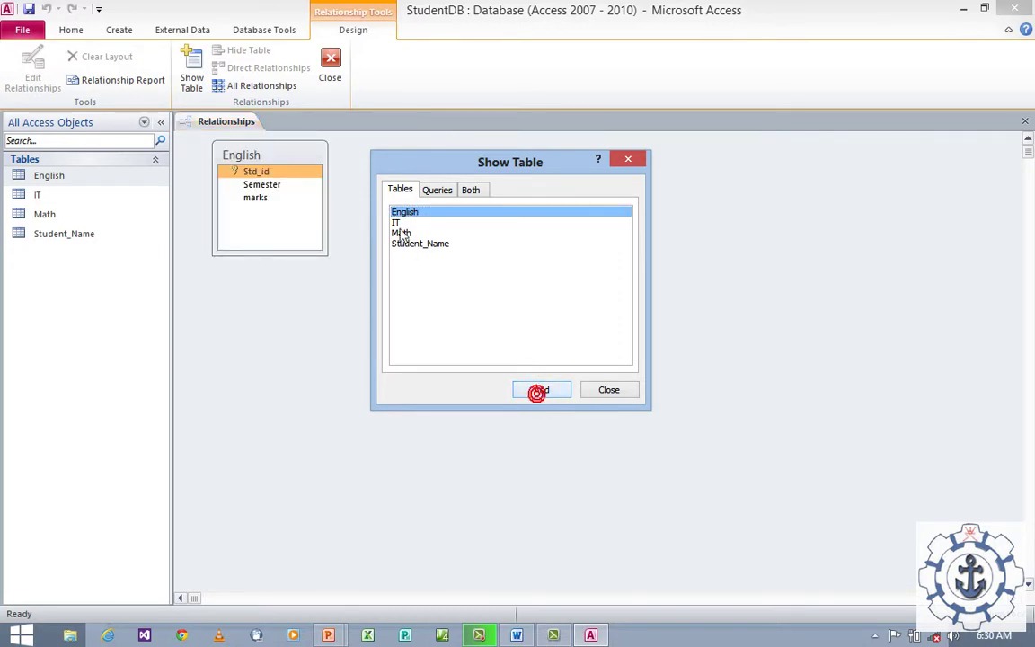
{"action": "left_click", "coordinate": [397, 222]}
{"action": "left_click", "coordinate": [538, 391]}
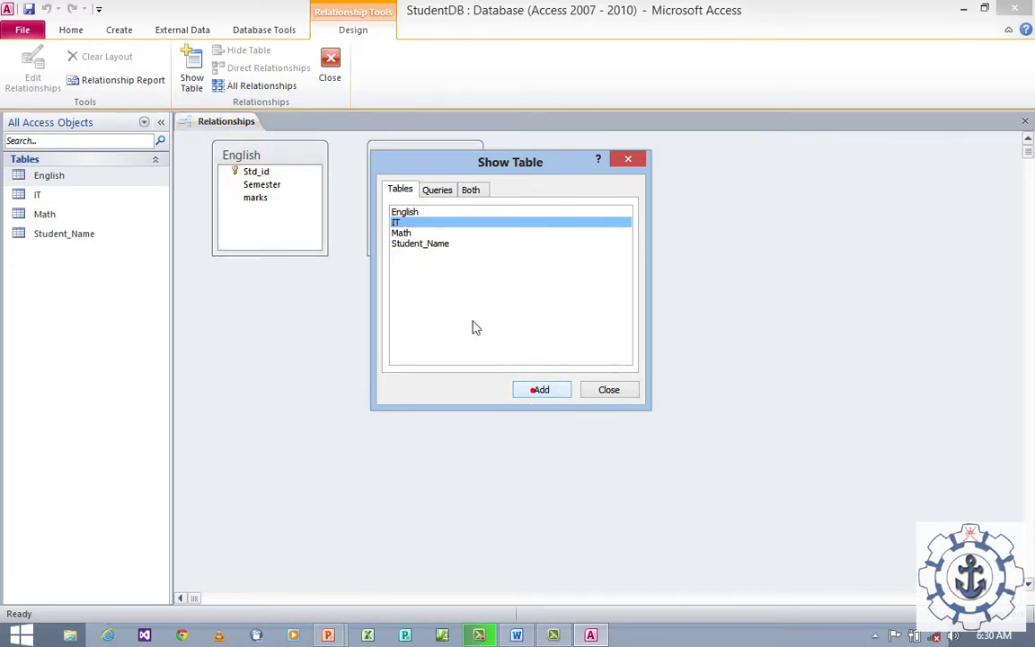
{"action": "left_click", "coordinate": [401, 234]}
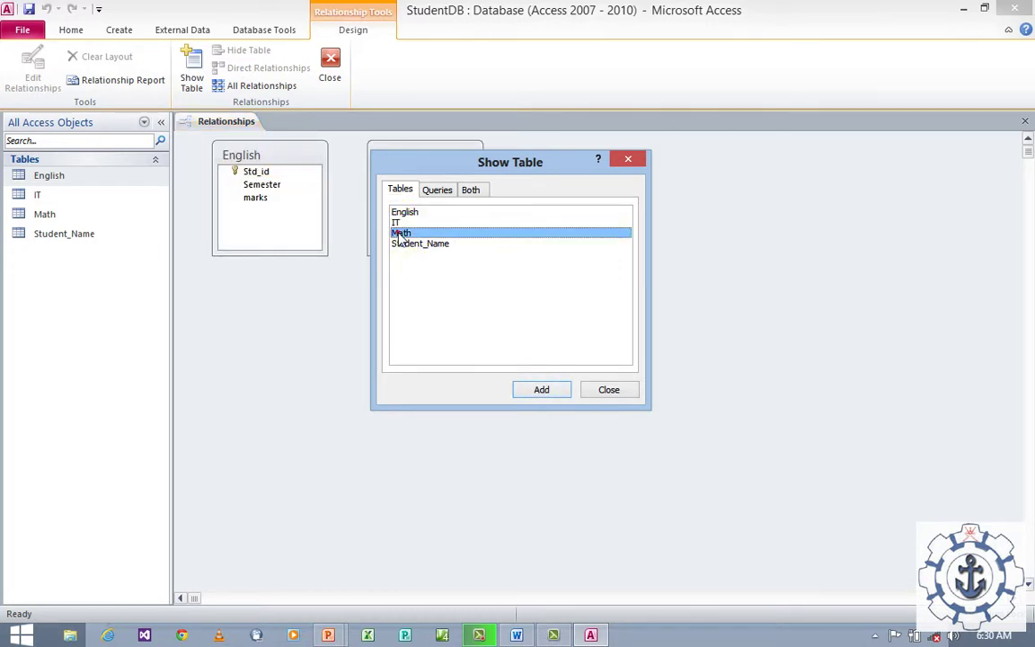
{"action": "left_click", "coordinate": [541, 389]}
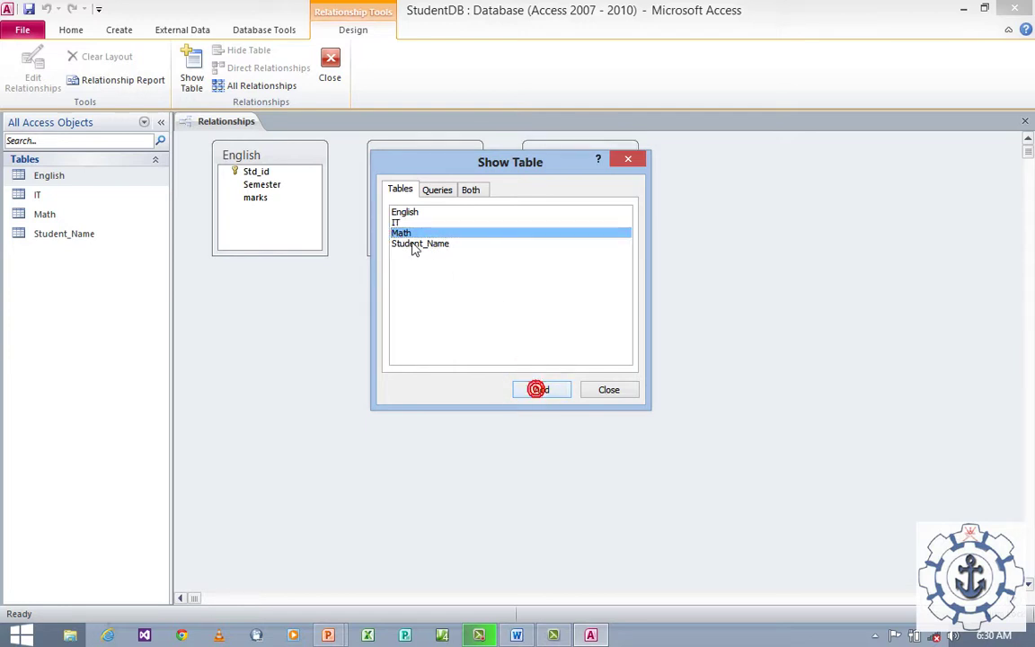
{"action": "left_click", "coordinate": [414, 245]}
{"action": "left_click", "coordinate": [536, 389]}
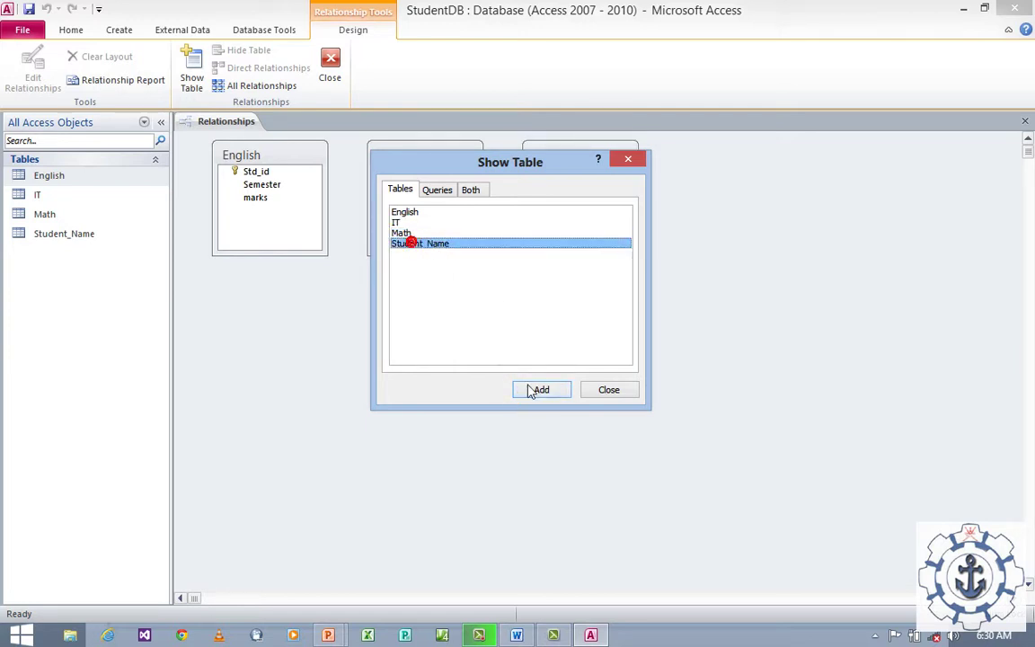
{"action": "left_click", "coordinate": [608, 390]}
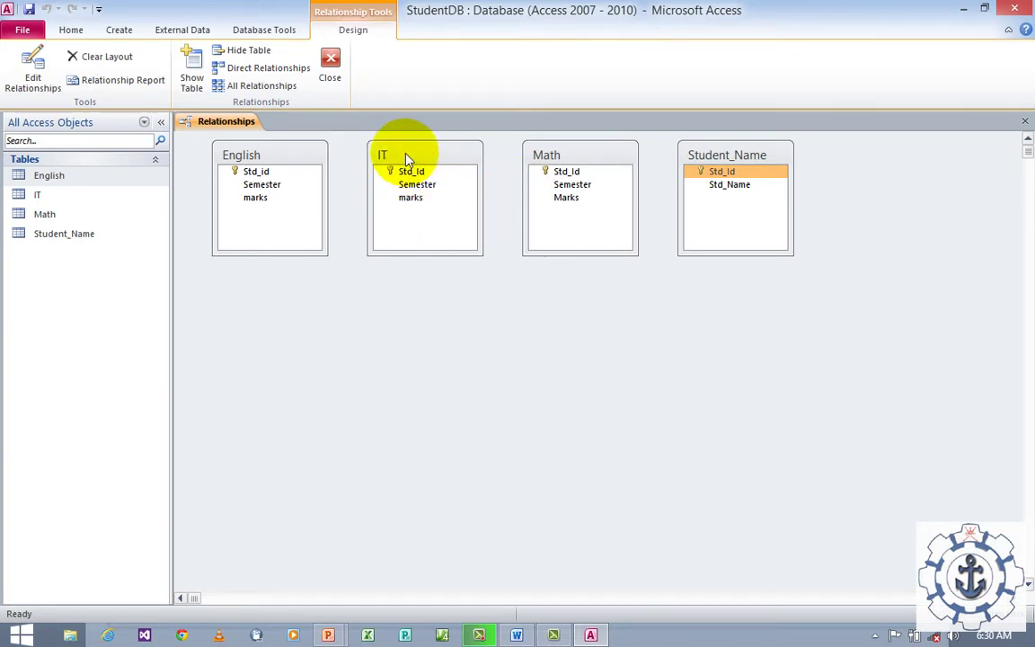
Step: Arrange the relationship layout with English, IT and Math in a row and Student_Name centred above them
{"action": "left_click_drag", "start_coordinate": [405, 157], "coordinate": [407, 314]}
{"action": "left_click_drag", "start_coordinate": [544, 153], "coordinate": [557, 314]}
{"action": "left_click_drag", "start_coordinate": [282, 159], "coordinate": [285, 349]}
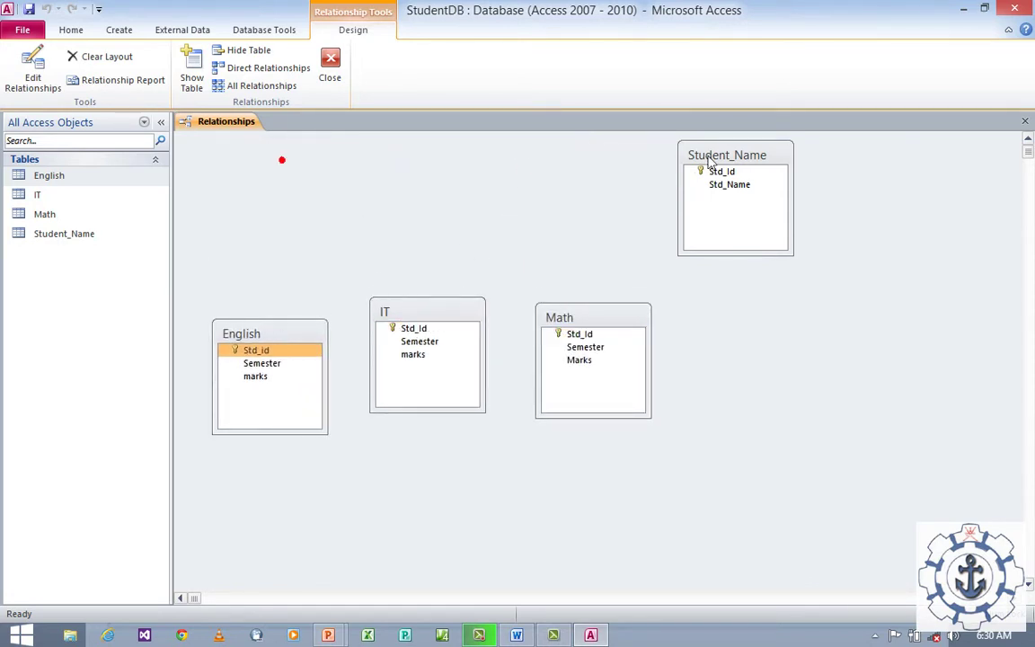
{"action": "left_click_drag", "start_coordinate": [714, 169], "coordinate": [437, 168]}
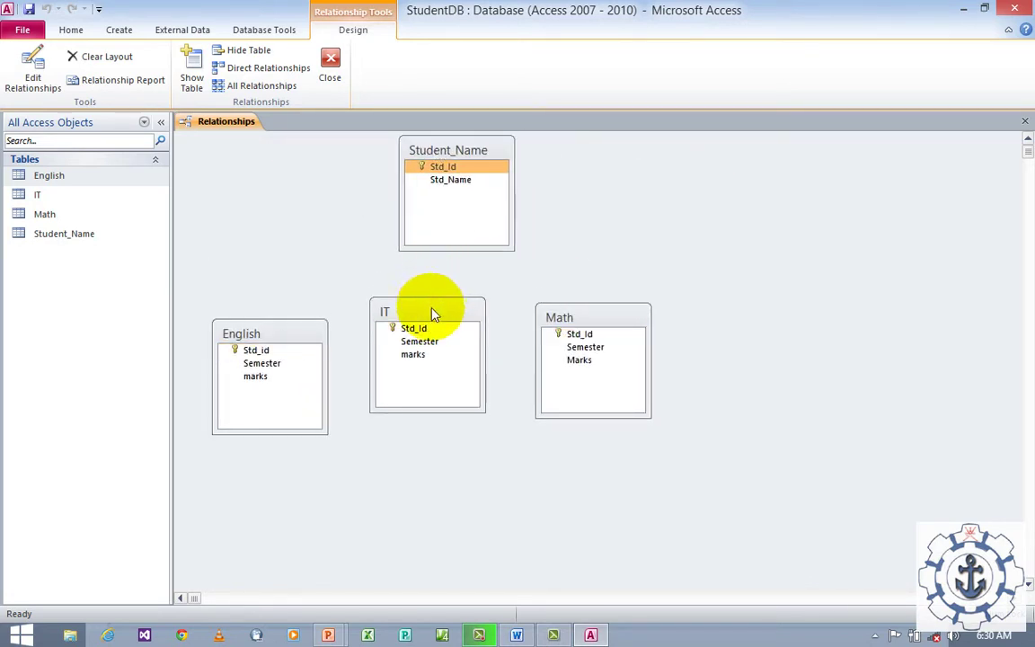
{"action": "left_click_drag", "start_coordinate": [432, 314], "coordinate": [441, 341]}
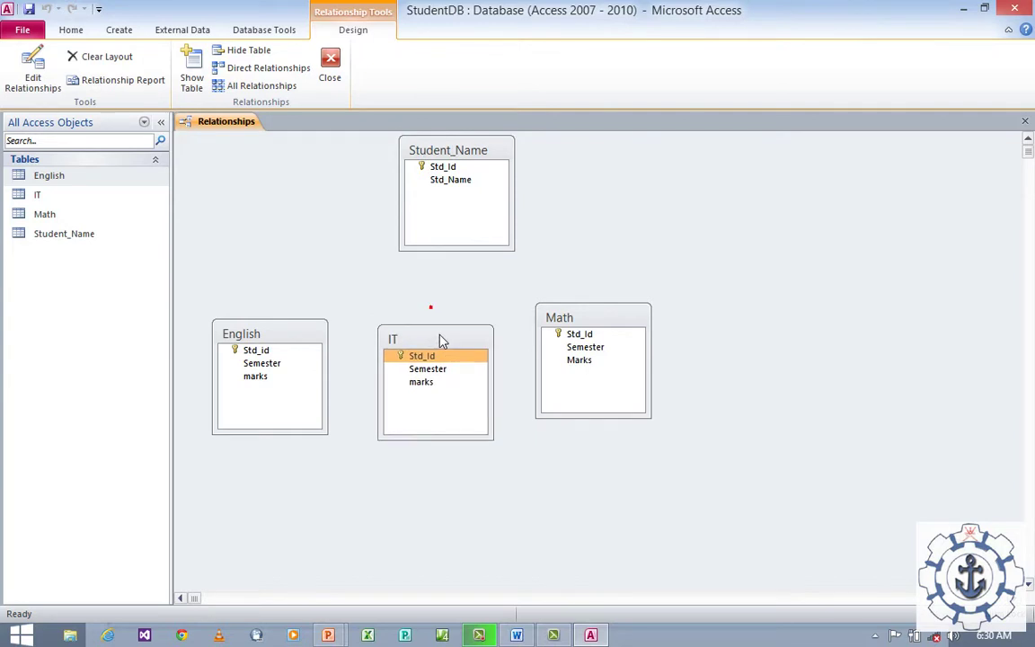
{"action": "left_click", "coordinate": [600, 321]}
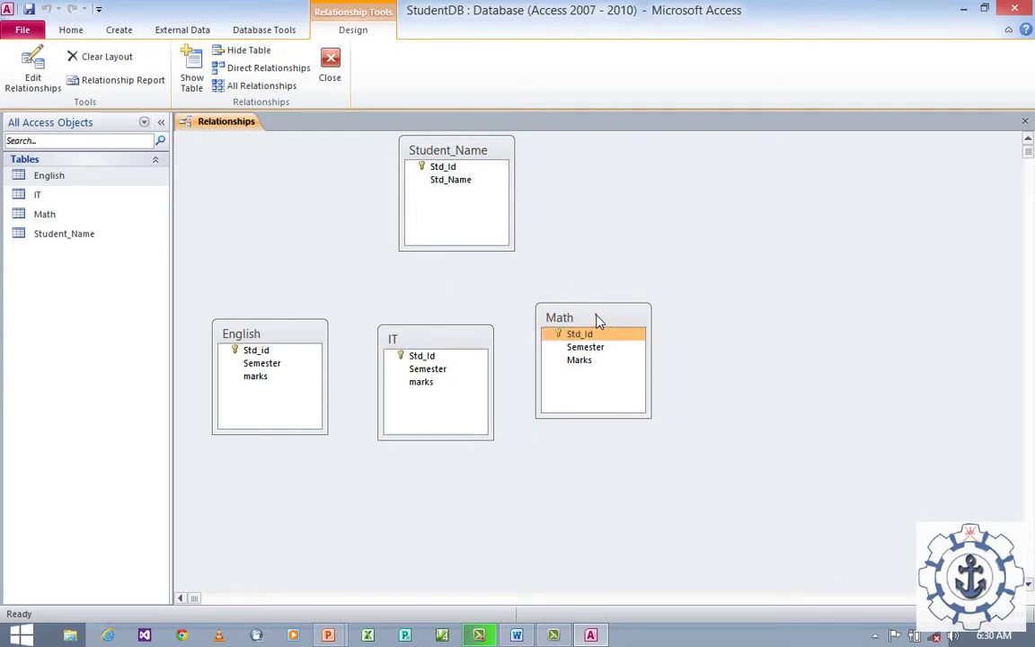
{"action": "left_click_drag", "start_coordinate": [599, 322], "coordinate": [633, 334]}
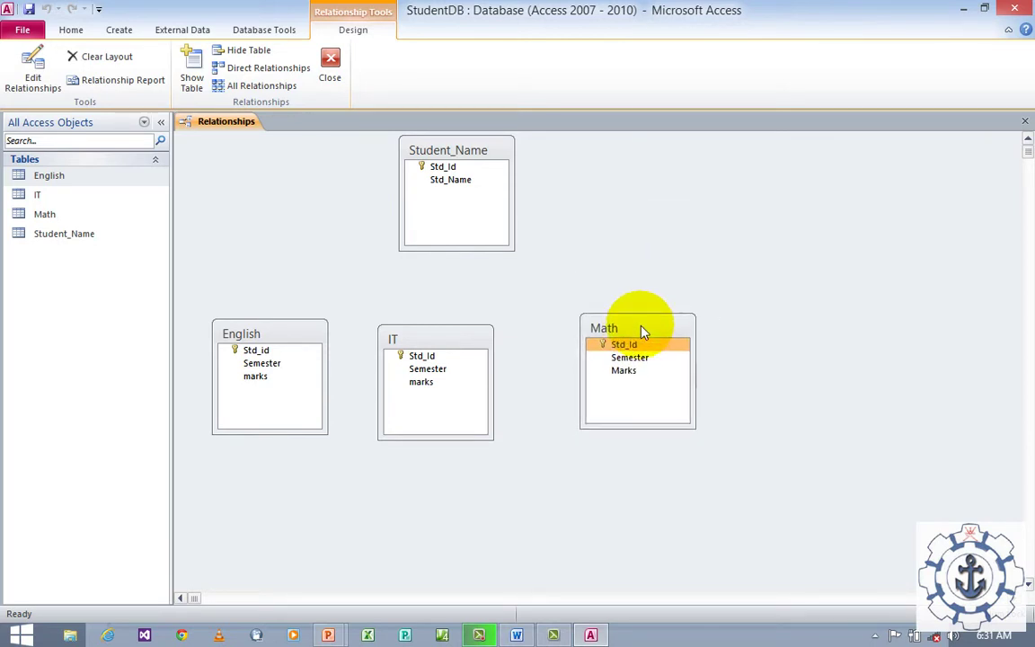
{"action": "left_click_drag", "start_coordinate": [449, 153], "coordinate": [436, 152]}
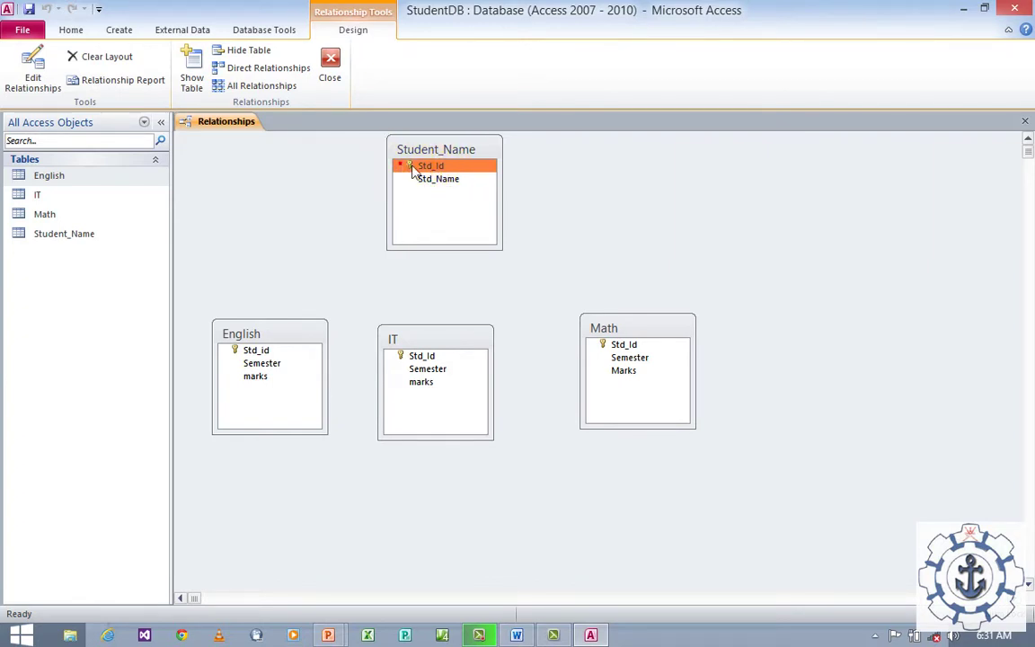
Step: Start a new relationship with Student_Name as the left table and Std_Id as its left column
{"action": "double_click", "coordinate": [414, 171]}
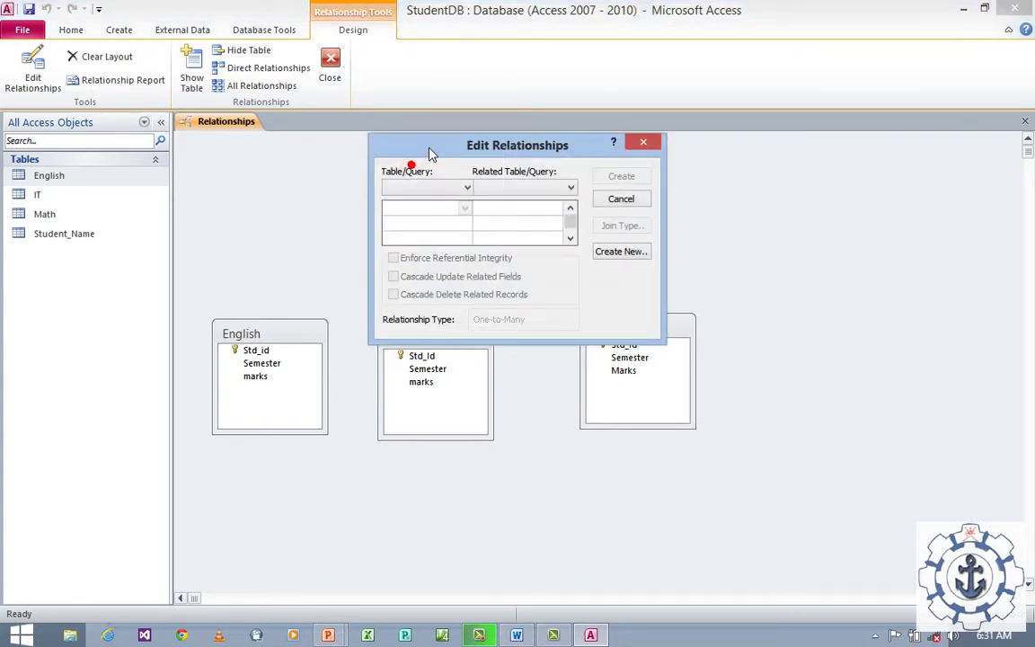
{"action": "left_click_drag", "start_coordinate": [430, 152], "coordinate": [402, 211]}
{"action": "left_click", "coordinate": [404, 169]}
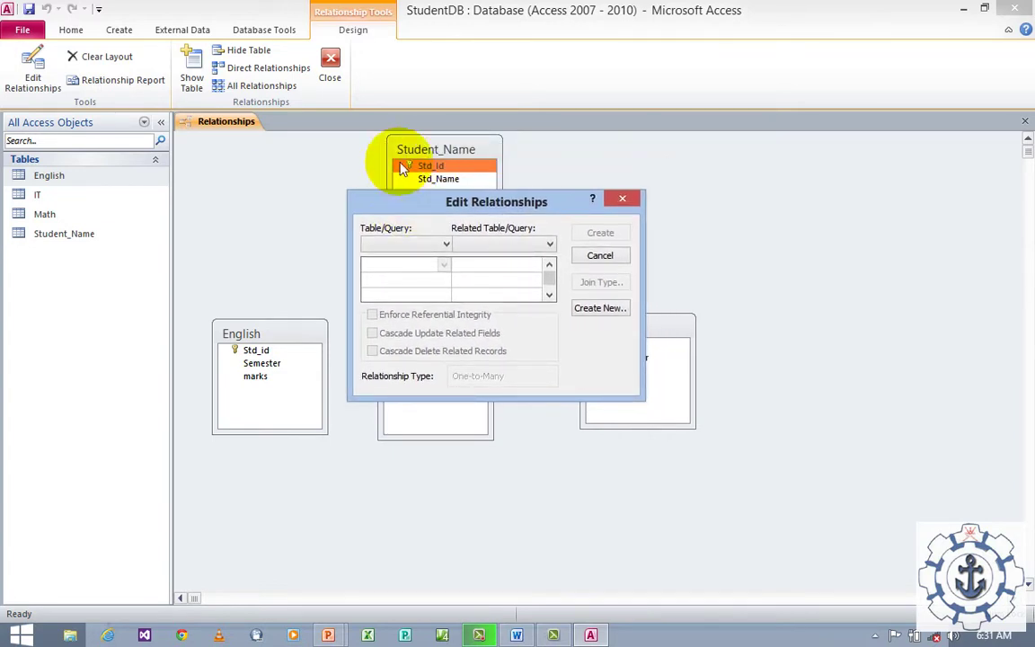
{"action": "left_click_drag", "start_coordinate": [404, 168], "coordinate": [458, 211]}
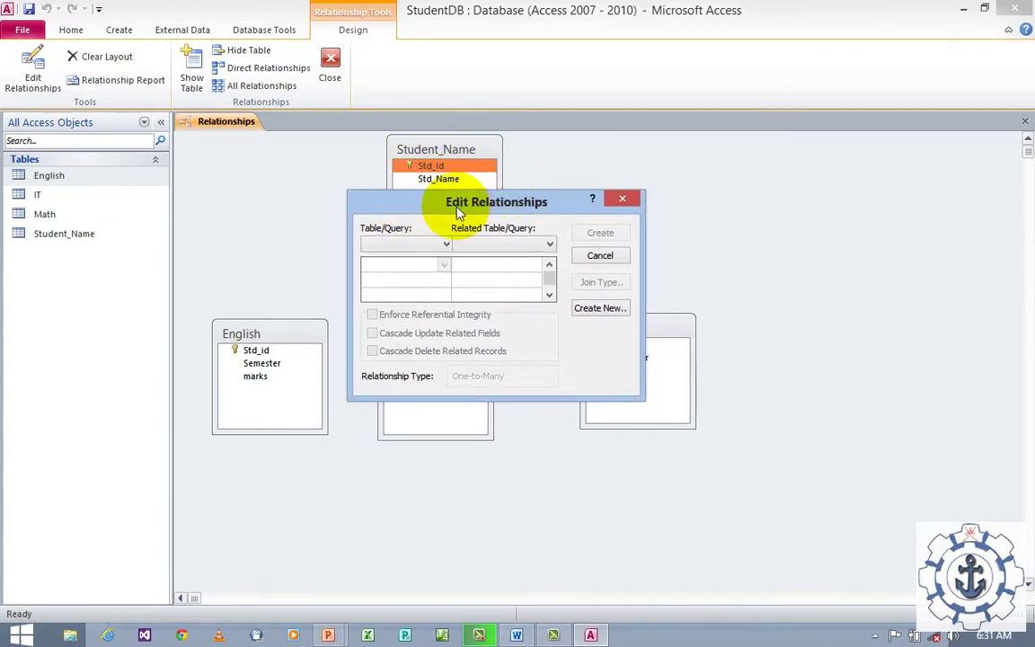
{"action": "left_click", "coordinate": [600, 311]}
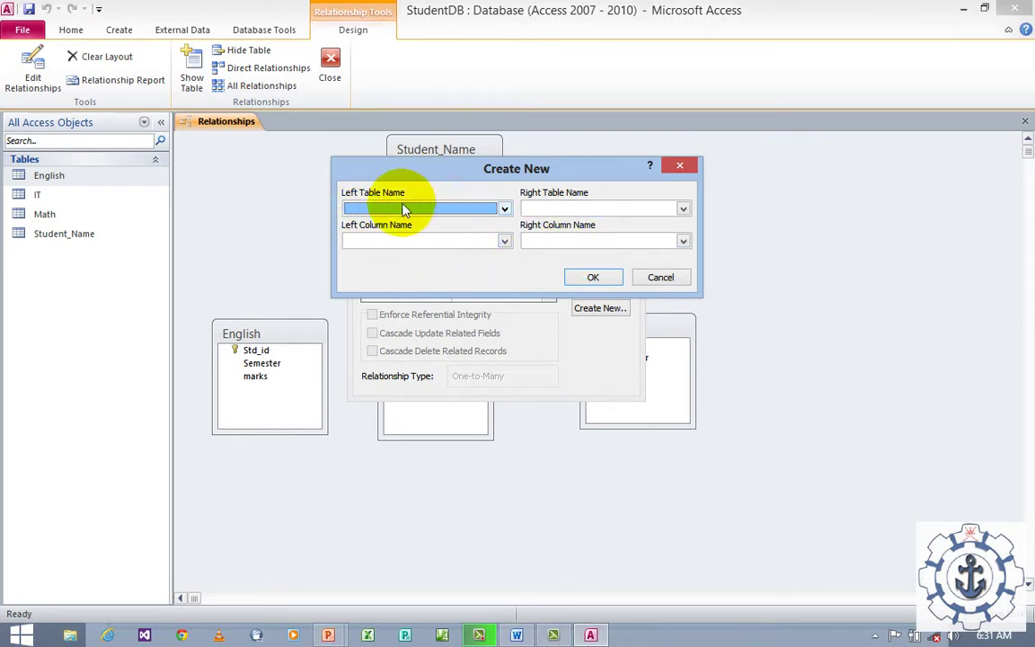
{"action": "left_click", "coordinate": [501, 209]}
{"action": "left_click", "coordinate": [436, 255]}
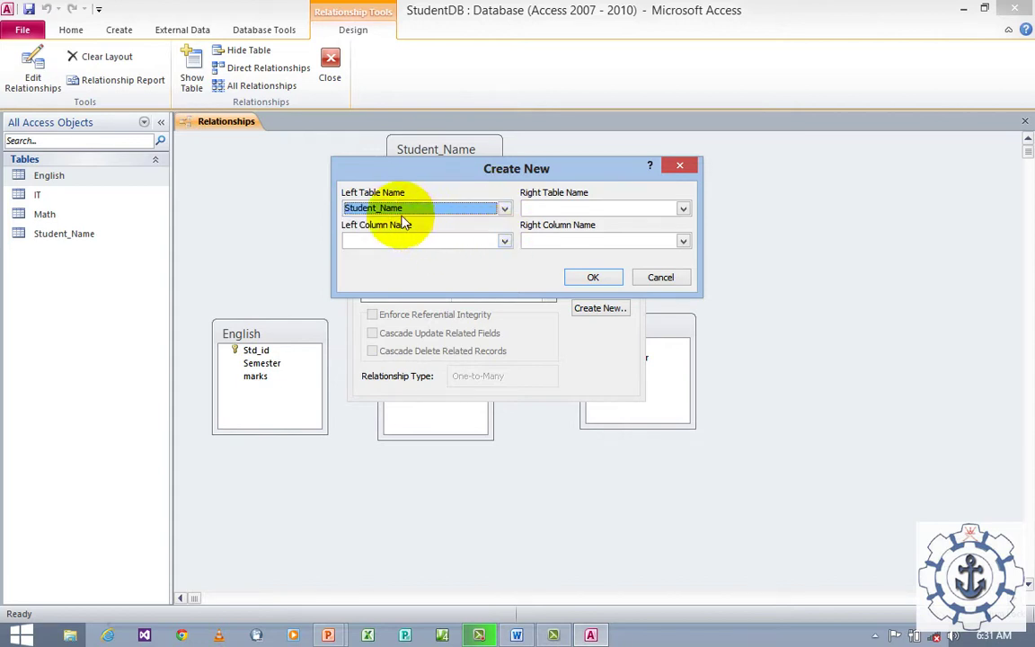
{"action": "left_click", "coordinate": [503, 242]}
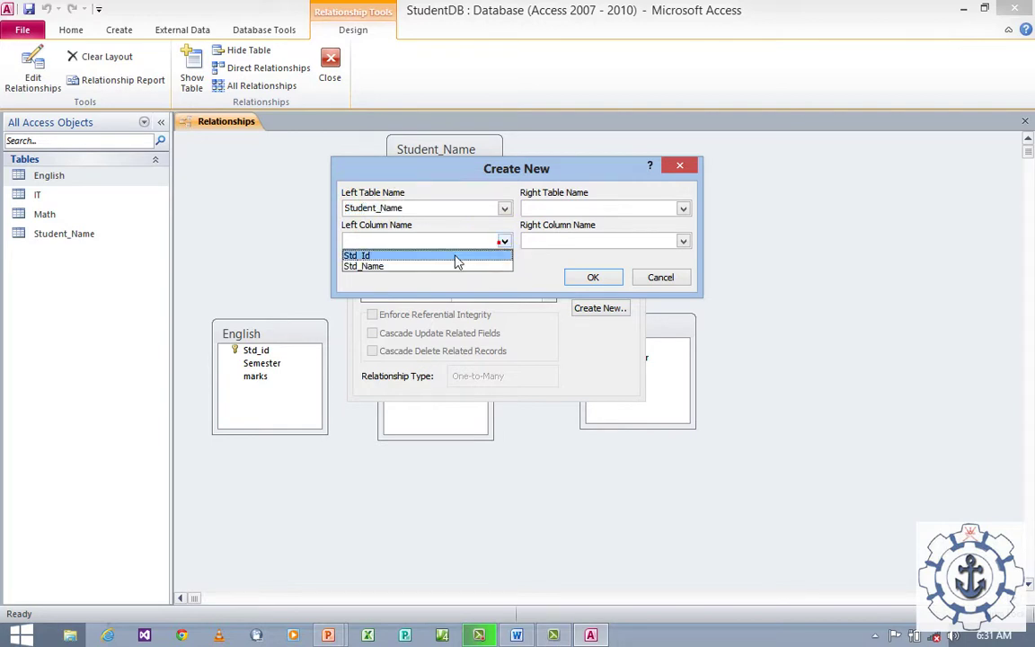
{"action": "left_click", "coordinate": [354, 257]}
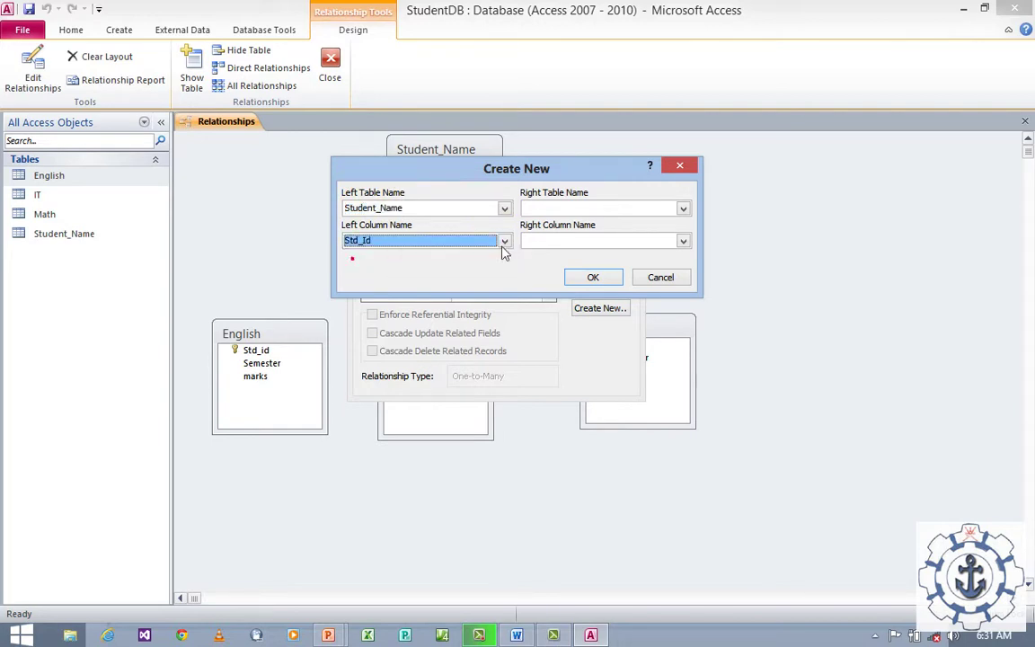
Step: Set IT as the relationship's right table and Std_Id as its right column, and accept the pairing
{"action": "left_click", "coordinate": [683, 209]}
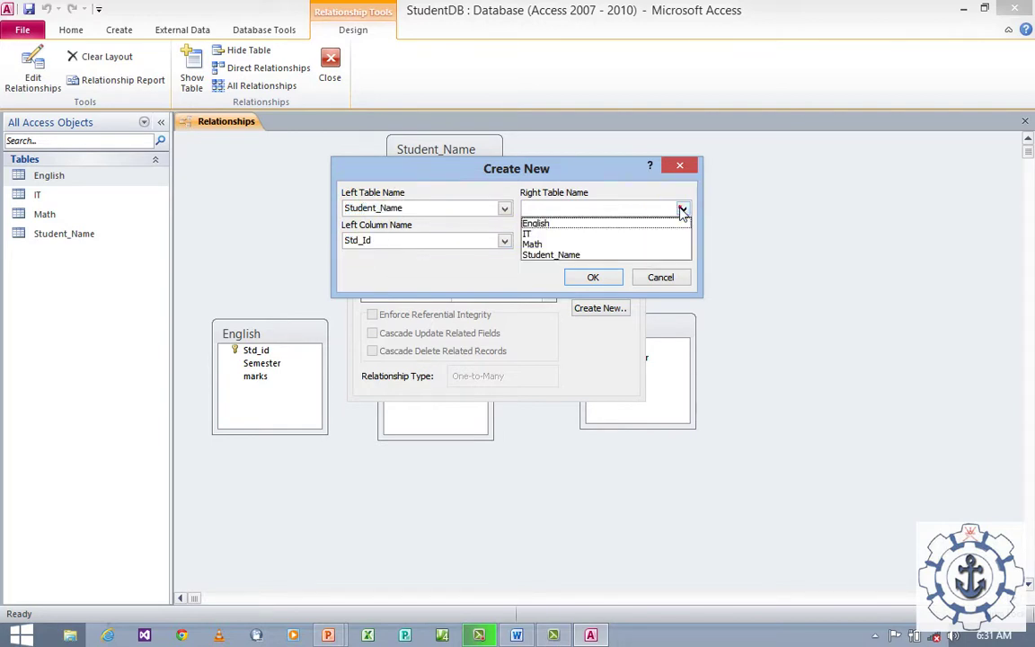
{"action": "left_click", "coordinate": [537, 236]}
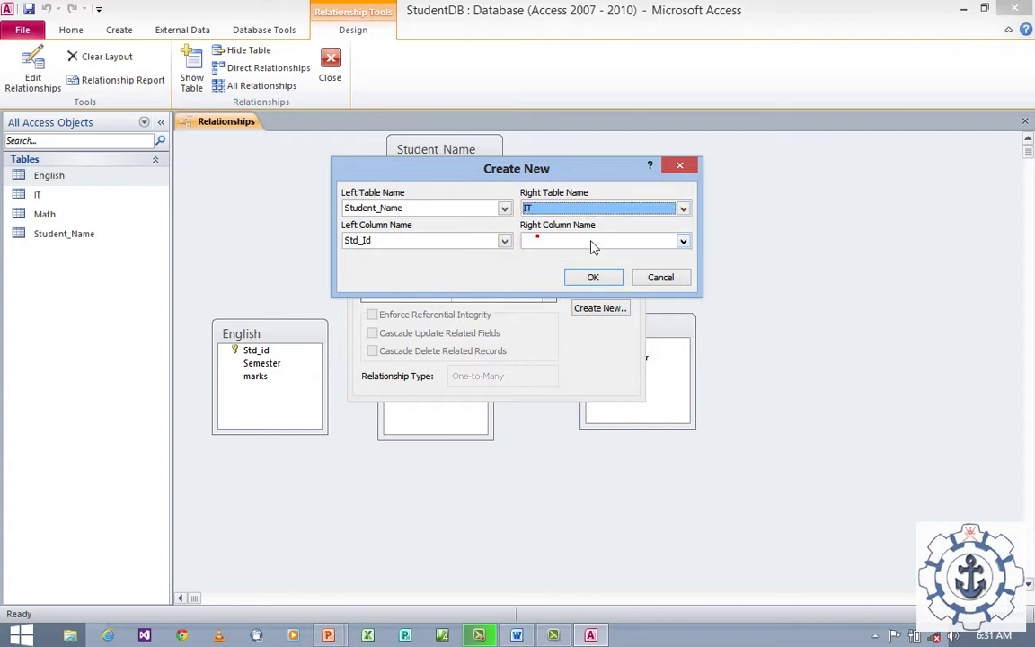
{"action": "left_click", "coordinate": [683, 241]}
{"action": "left_click", "coordinate": [548, 253]}
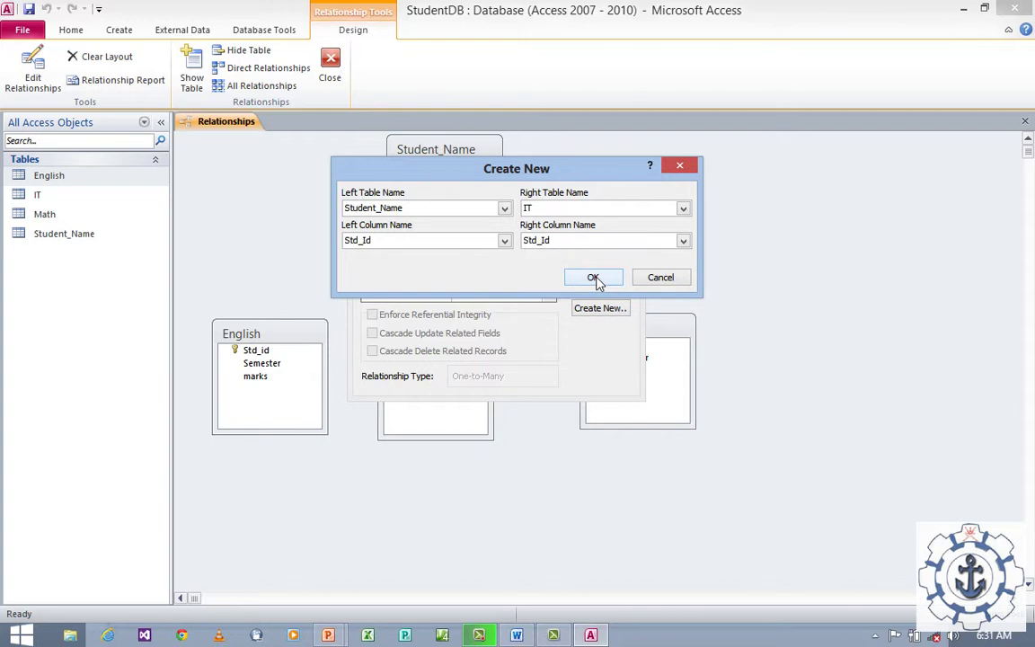
{"action": "left_click", "coordinate": [595, 280]}
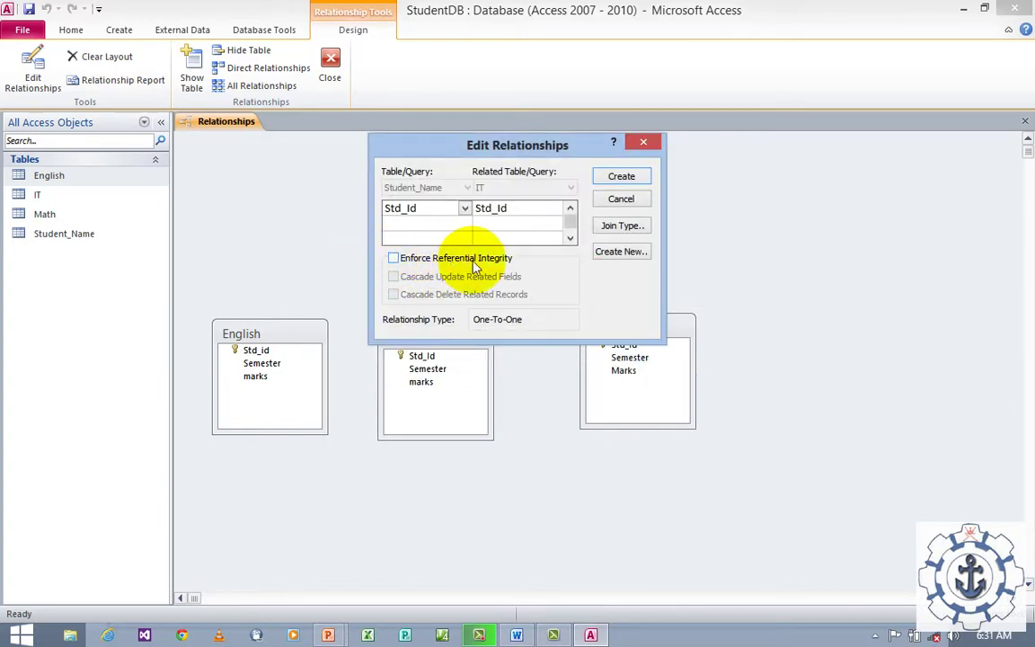
Step: Create the Student_Name to IT relationship with referential integrity enforced, and shift the IT table closer to English
{"action": "left_click", "coordinate": [394, 259]}
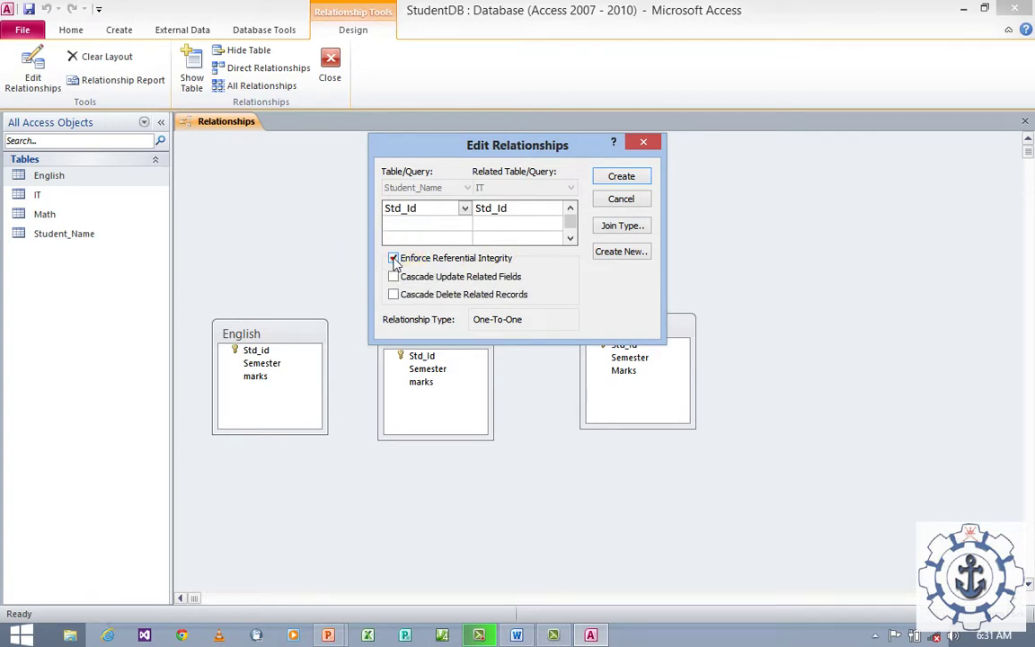
{"action": "left_click", "coordinate": [623, 177]}
{"action": "left_click_drag", "start_coordinate": [457, 340], "coordinate": [430, 343]}
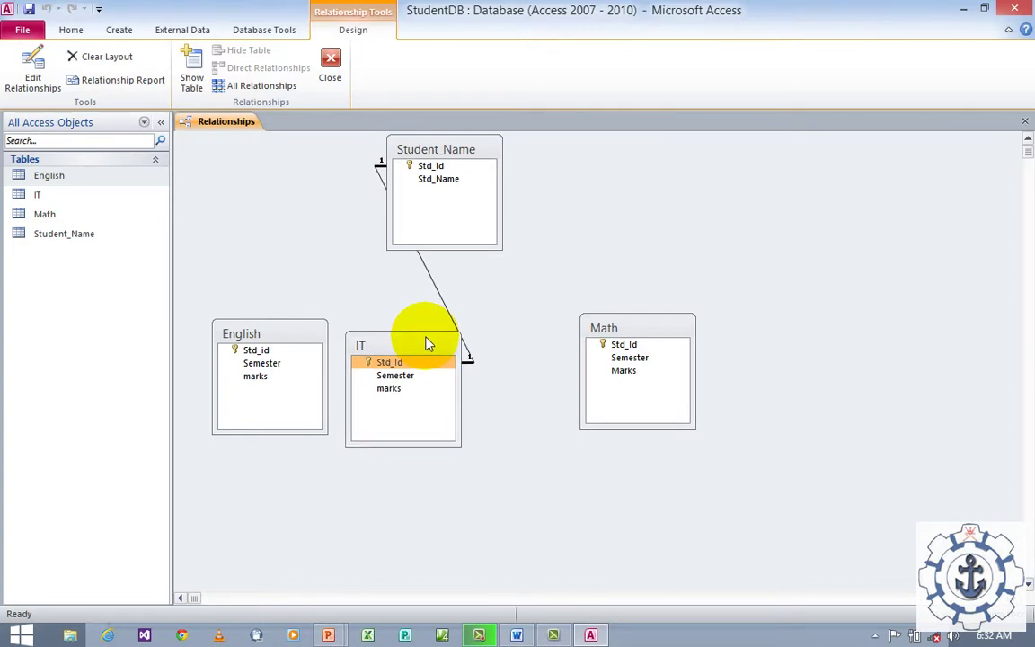
Step: Start another new relationship using Std_Id of the Student_Name table as the left side
{"action": "double_click", "coordinate": [435, 167]}
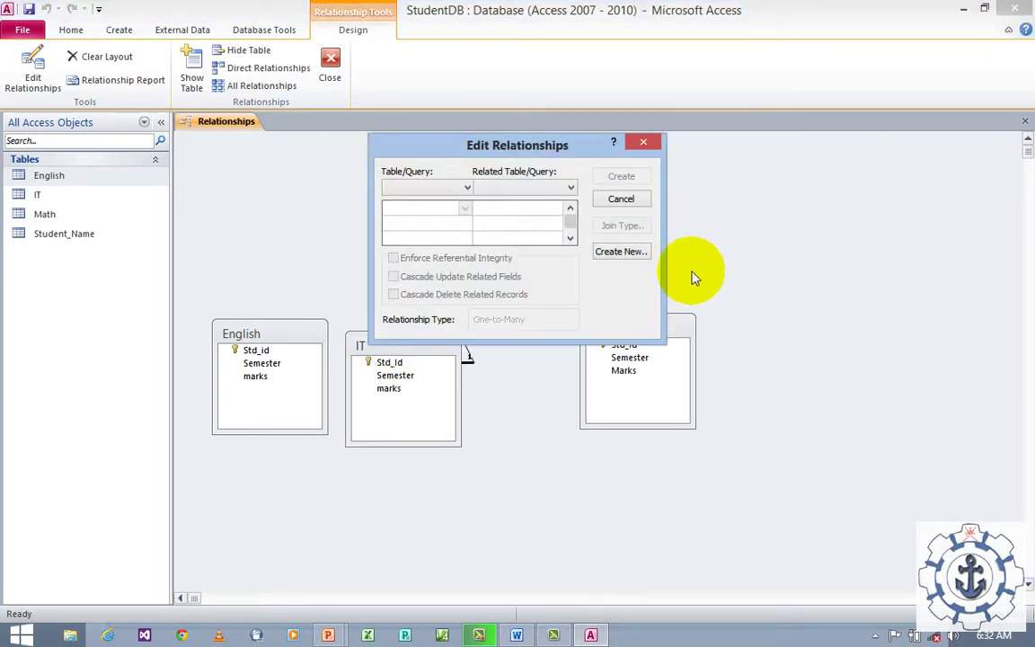
{"action": "left_click", "coordinate": [632, 253]}
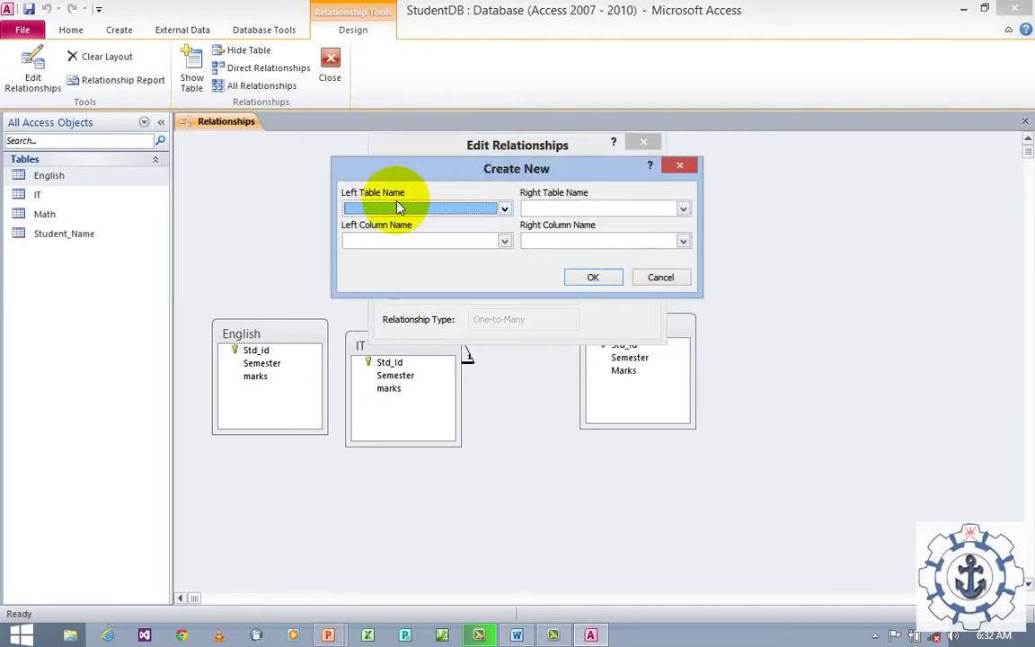
{"action": "left_click", "coordinate": [504, 209]}
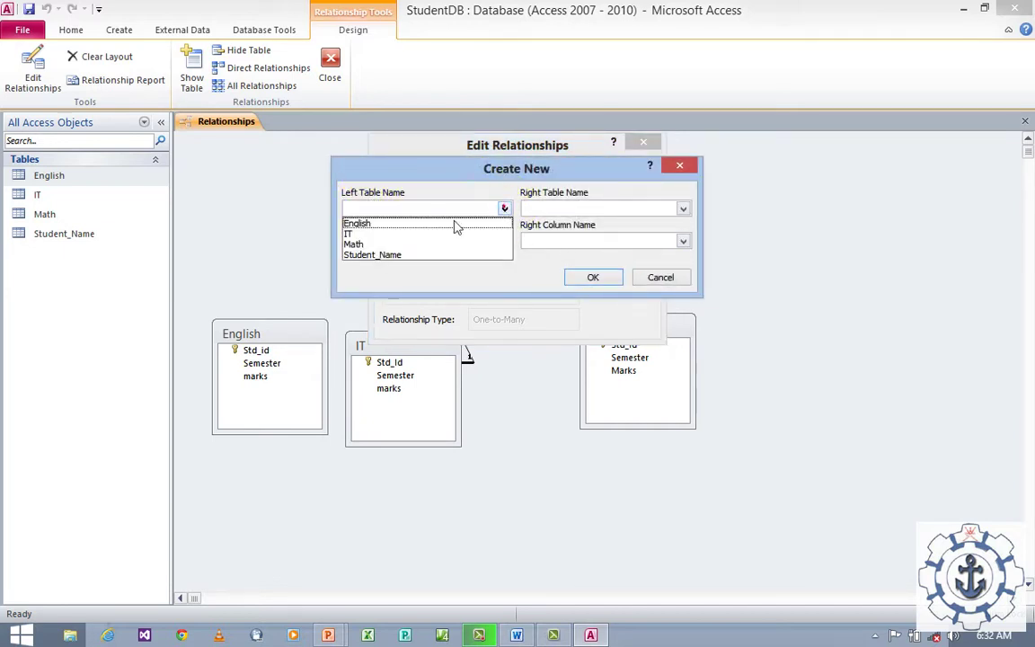
{"action": "left_click", "coordinate": [405, 254]}
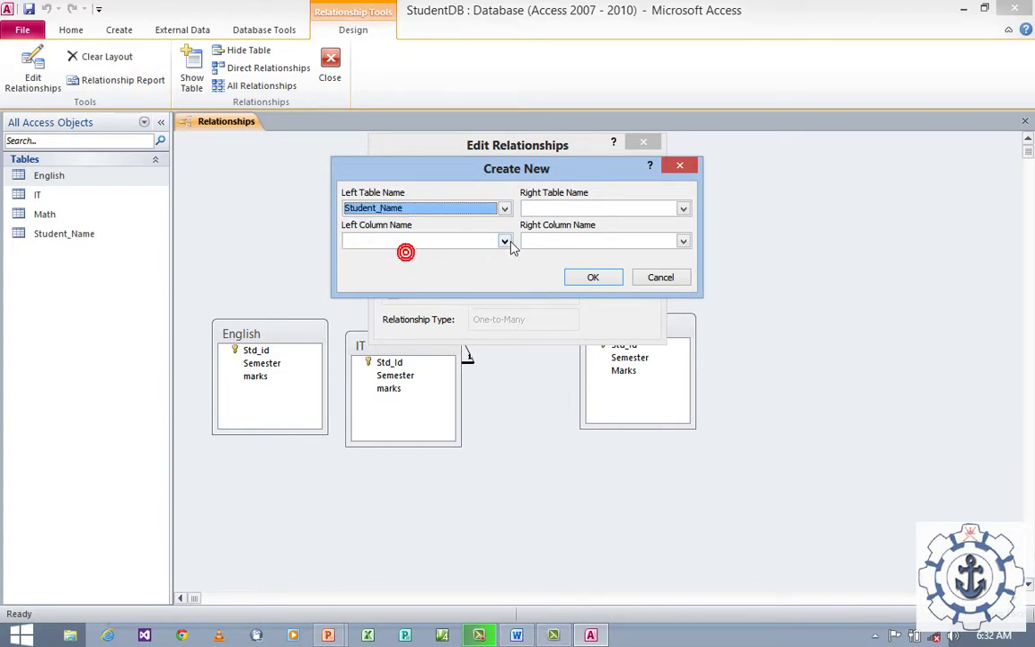
{"action": "left_click", "coordinate": [504, 240]}
{"action": "left_click", "coordinate": [392, 254]}
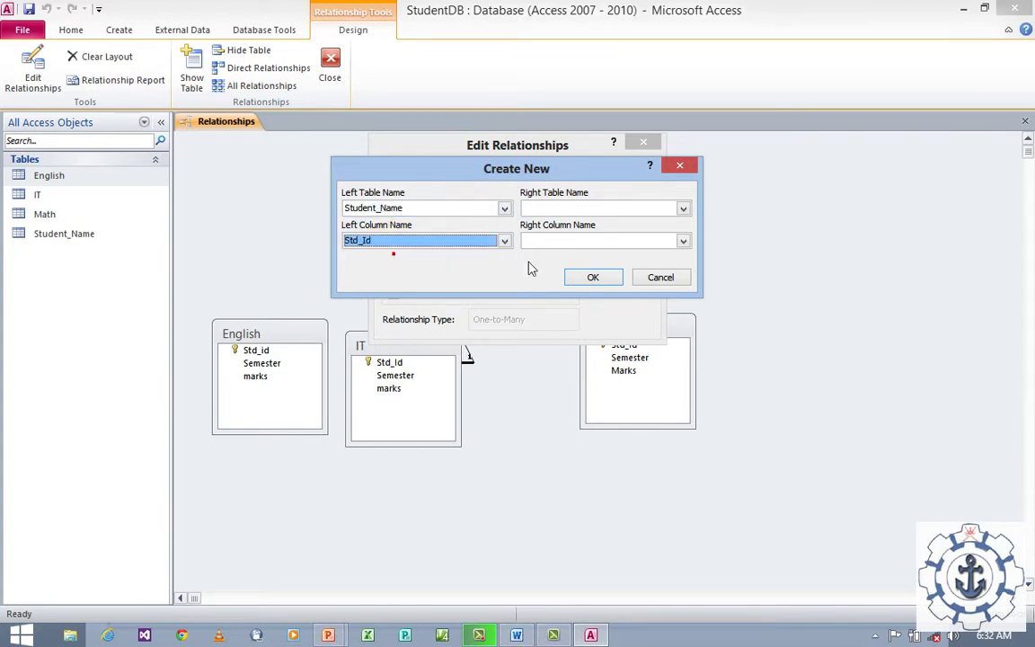
Step: Pair it with Std_Id of the Math table and create the relationship with referential integrity enforced
{"action": "left_click", "coordinate": [682, 208]}
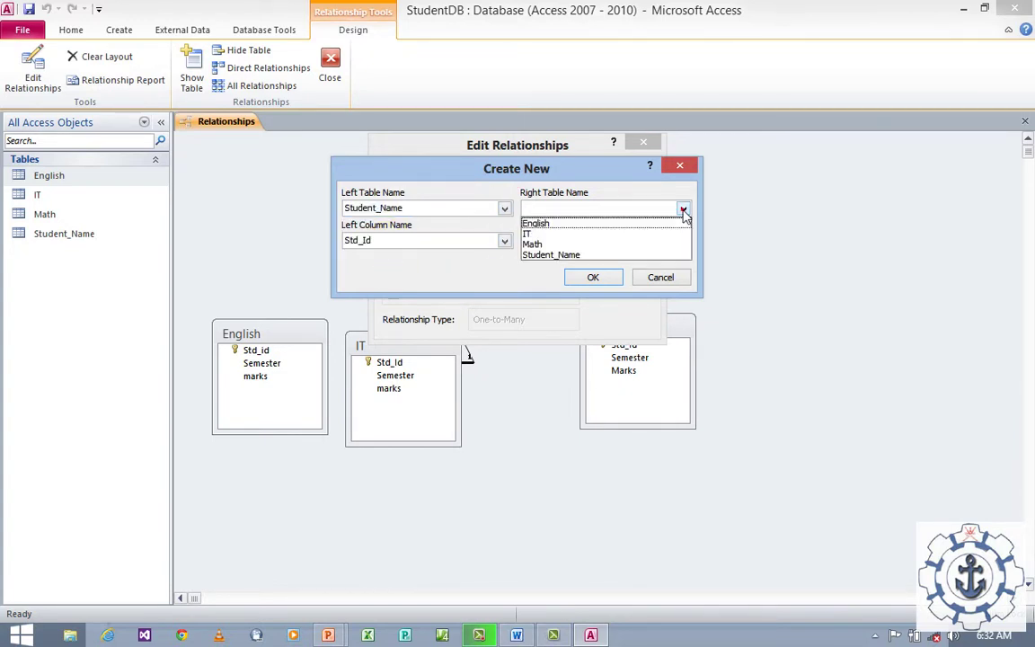
{"action": "left_click", "coordinate": [575, 243]}
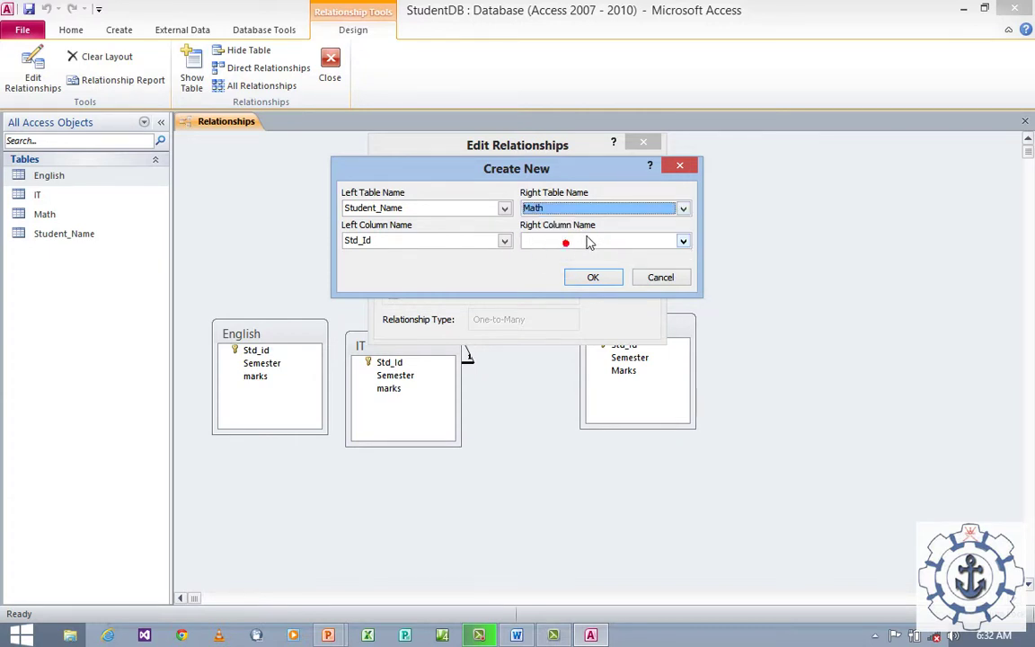
{"action": "left_click", "coordinate": [683, 241]}
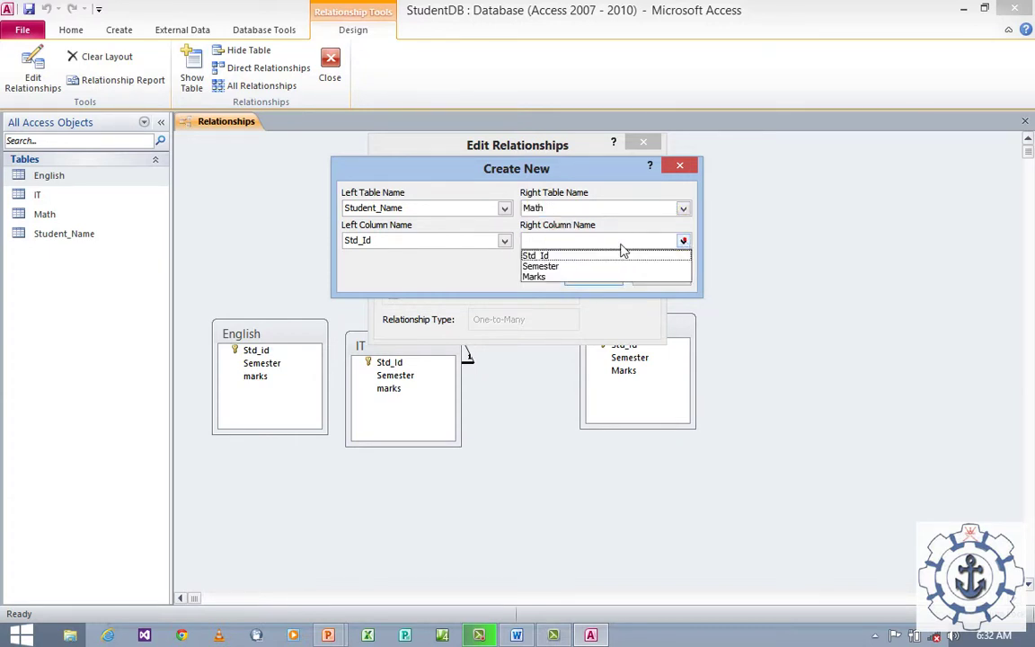
{"action": "left_click", "coordinate": [595, 256]}
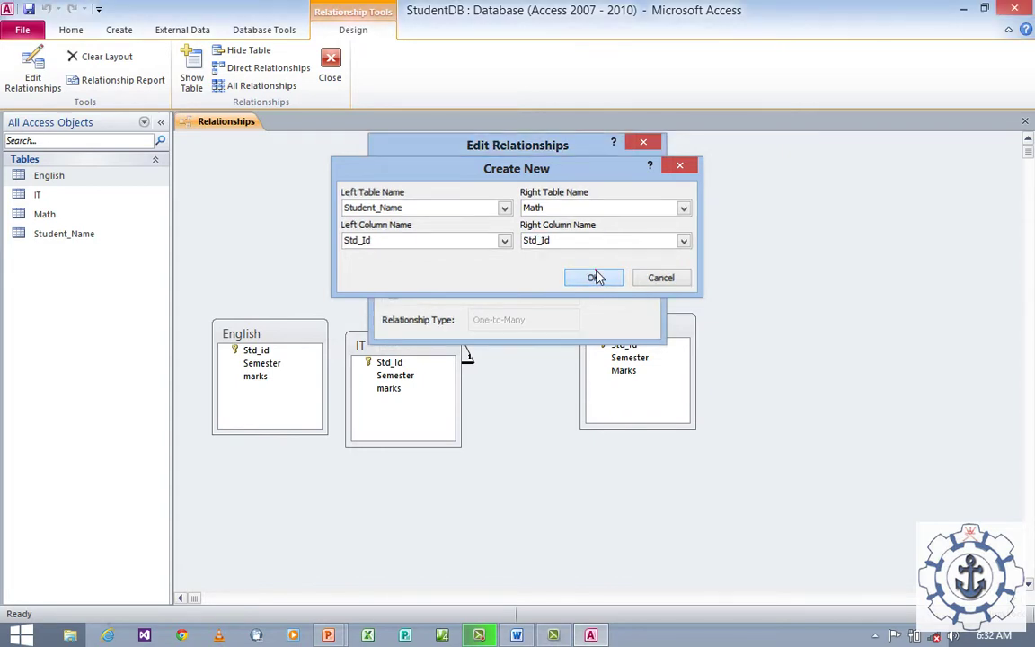
{"action": "left_click", "coordinate": [596, 277]}
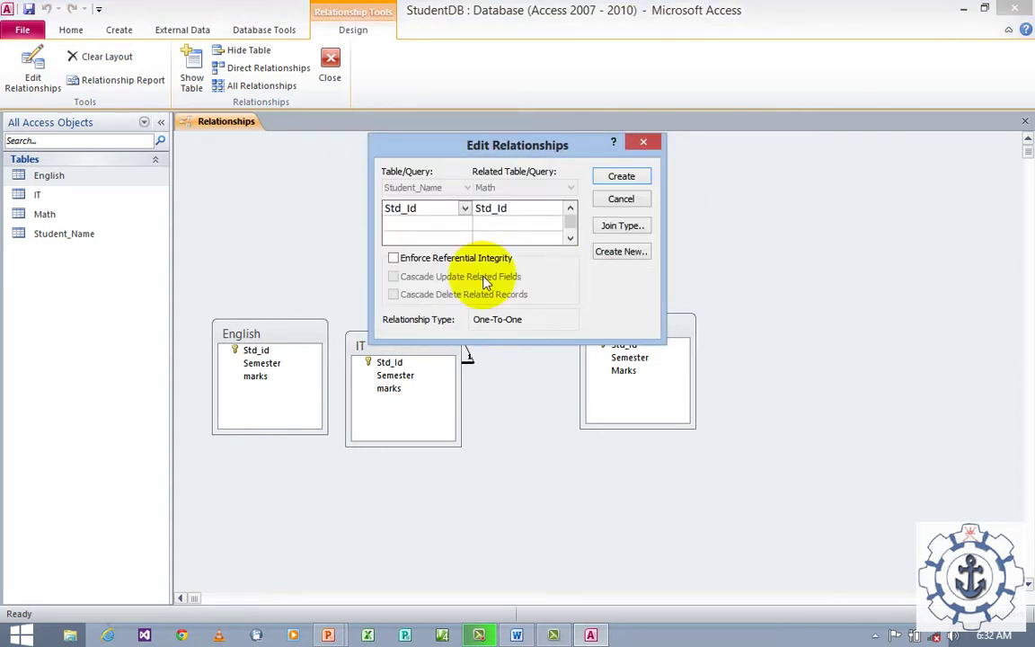
{"action": "left_click", "coordinate": [393, 258]}
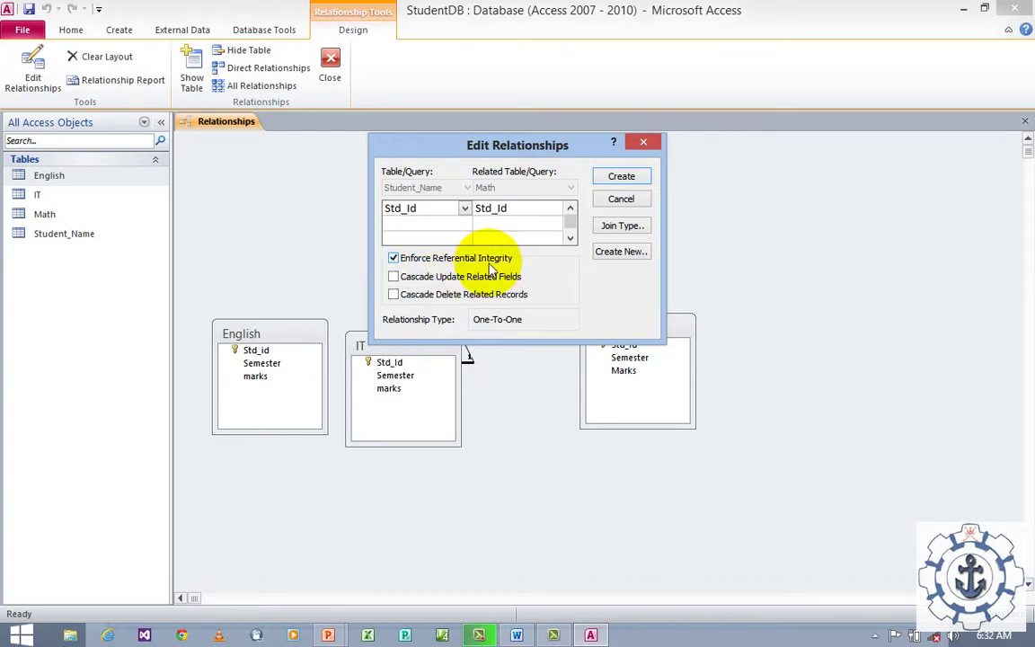
{"action": "left_click", "coordinate": [613, 177]}
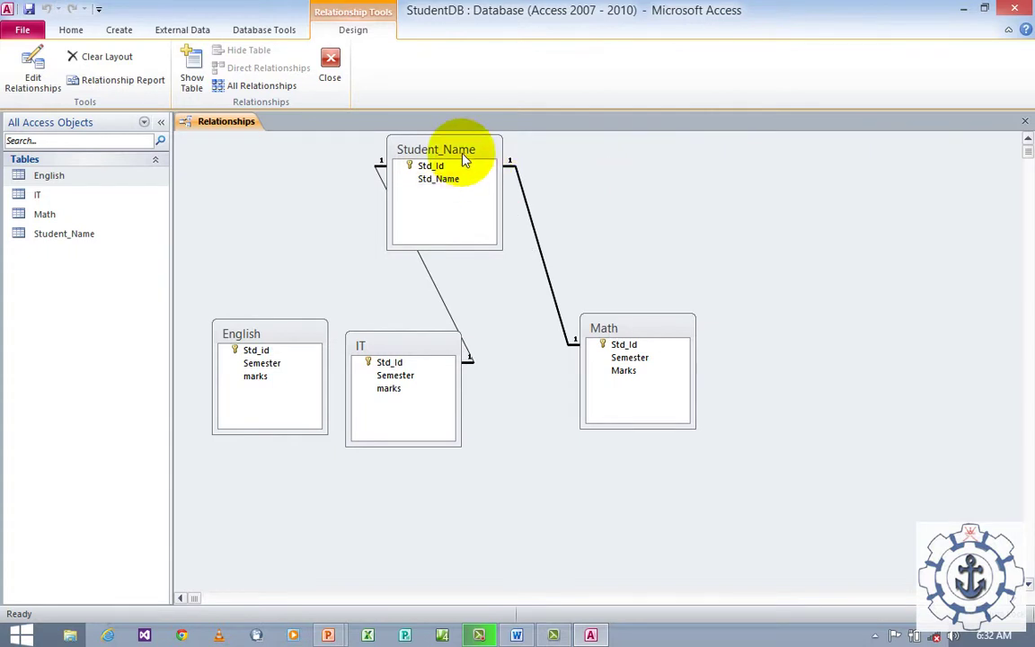
Step: Rearrange the layout with English between IT and Math, Math farther right, and Student_Name centred above English
{"action": "left_click_drag", "start_coordinate": [462, 150], "coordinate": [544, 147]}
{"action": "left_click_drag", "start_coordinate": [604, 328], "coordinate": [674, 326]}
{"action": "left_click_drag", "start_coordinate": [547, 150], "coordinate": [578, 150]}
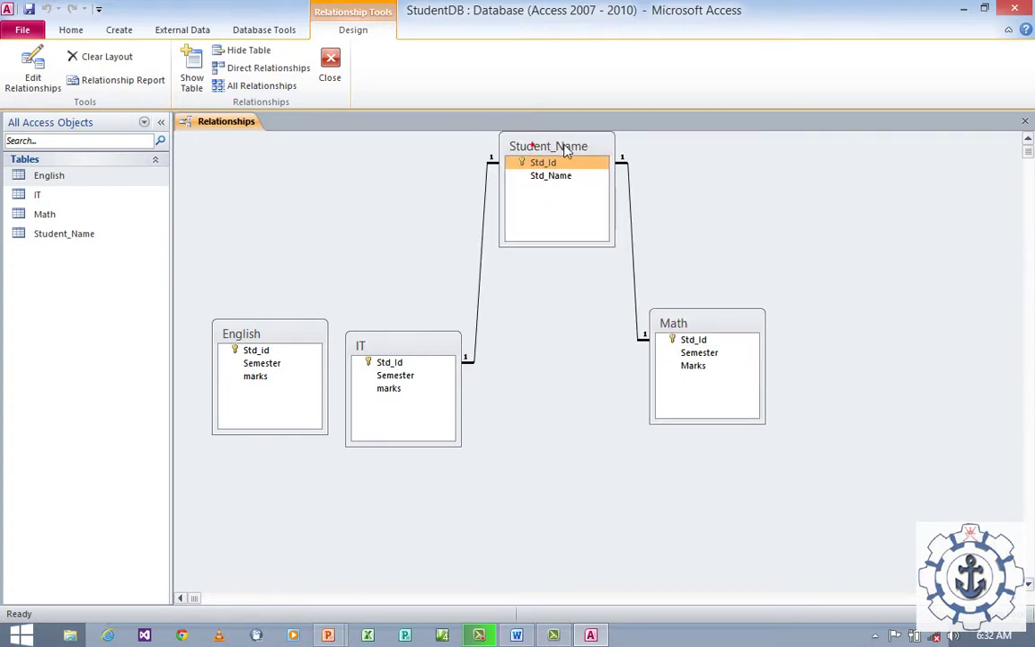
{"action": "left_click_drag", "start_coordinate": [281, 330], "coordinate": [578, 390]}
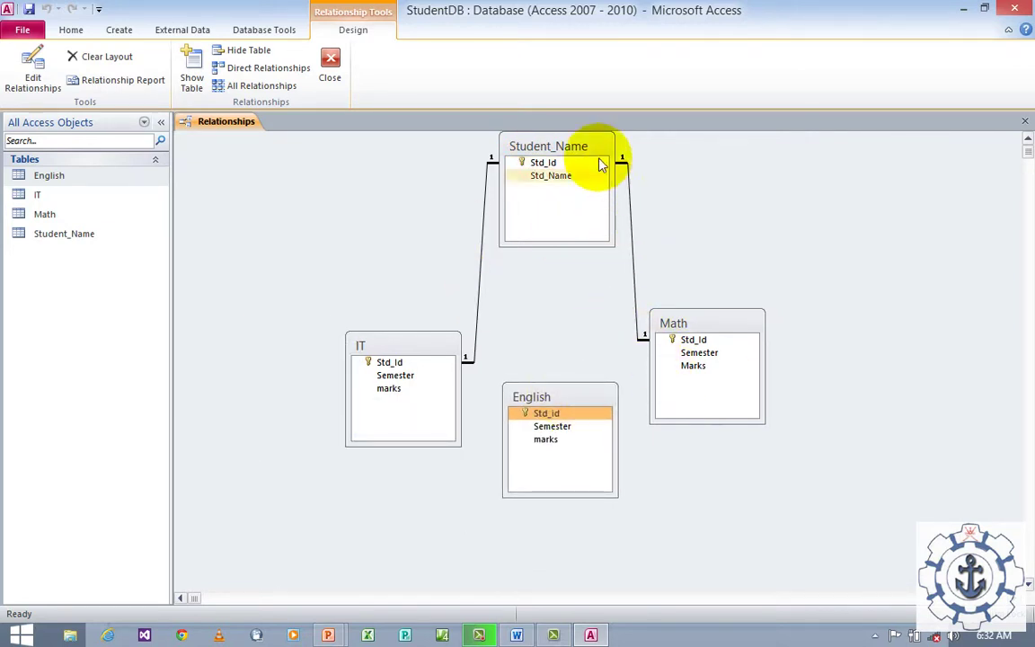
Step: Start a third relationship with Student_Name as the left table and Std_Id as its left column
{"action": "double_click", "coordinate": [546, 162]}
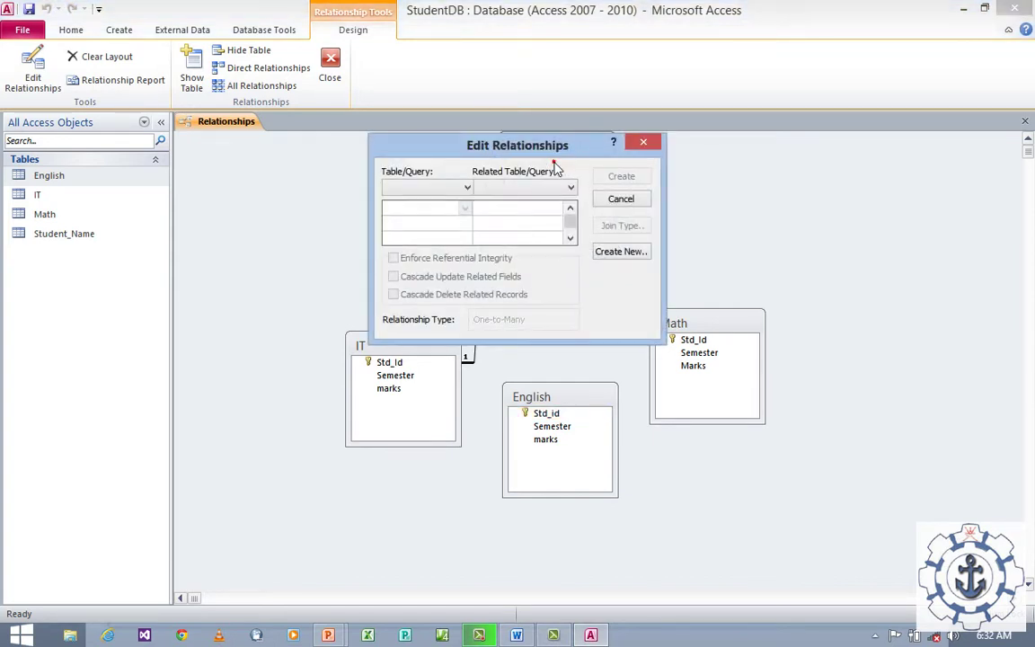
{"action": "left_click", "coordinate": [620, 253]}
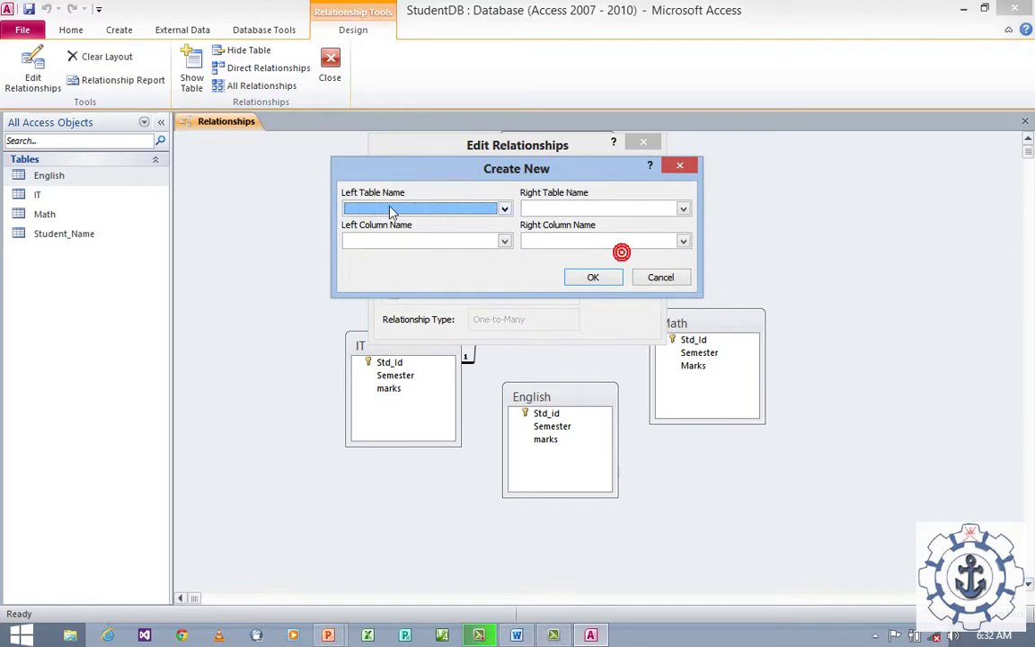
{"action": "left_click", "coordinate": [503, 210]}
{"action": "left_click", "coordinate": [457, 254]}
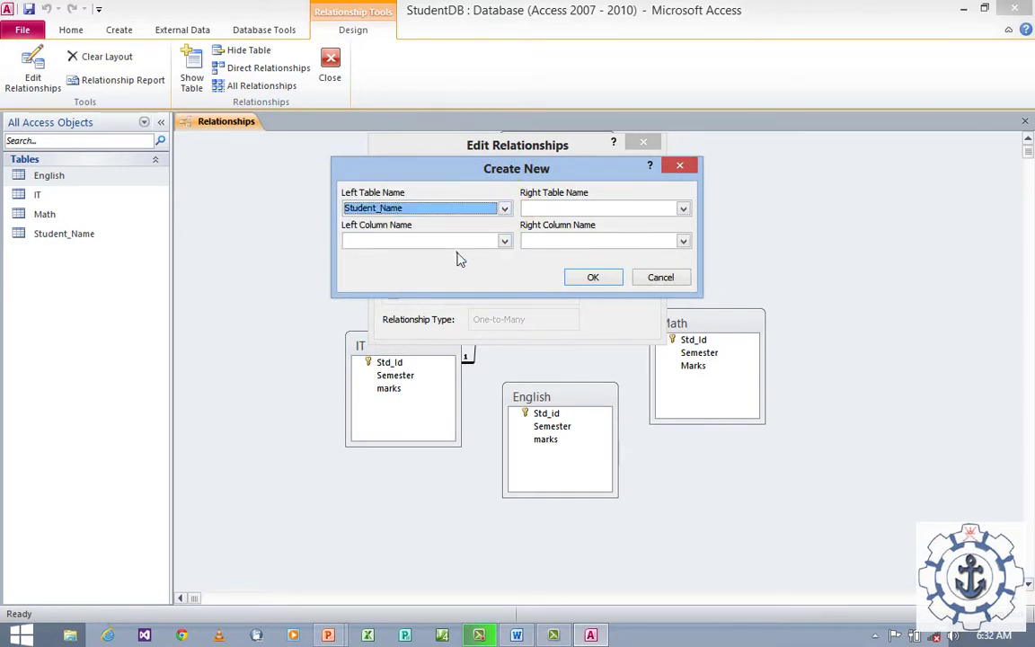
{"action": "left_click", "coordinate": [506, 243]}
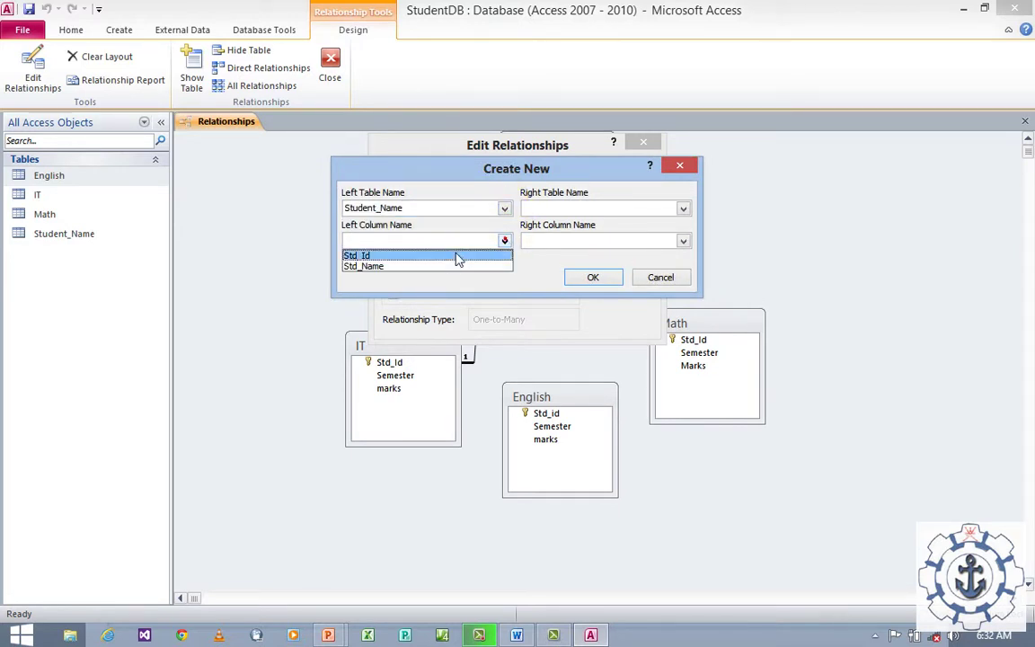
{"action": "left_click", "coordinate": [368, 258]}
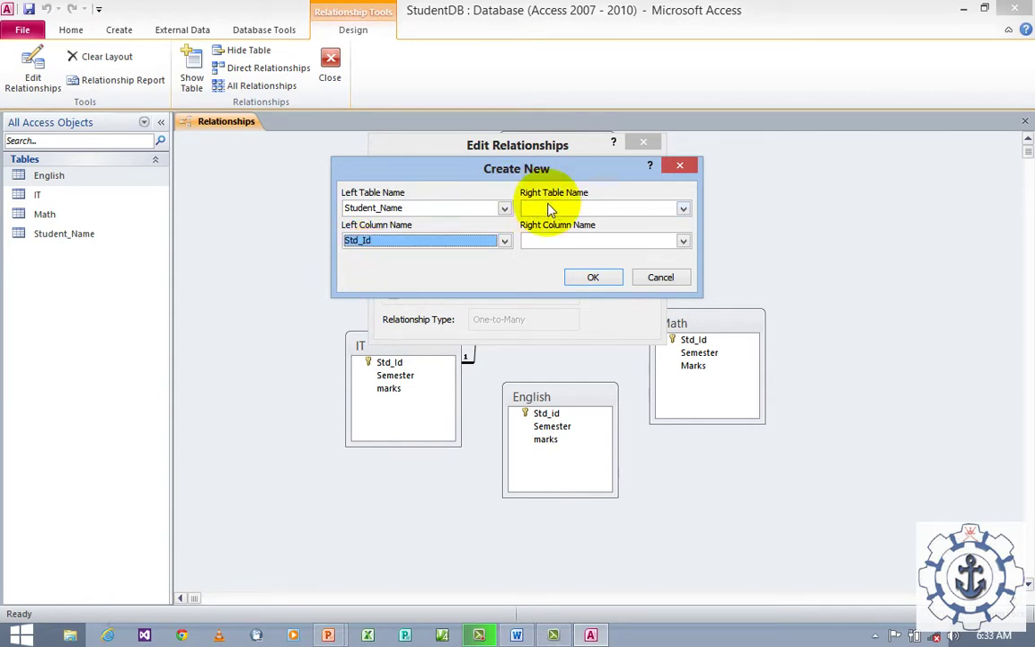
Step: Set English and its Std_id as the right side and create the relationship with referential integrity enforced
{"action": "left_click", "coordinate": [683, 210]}
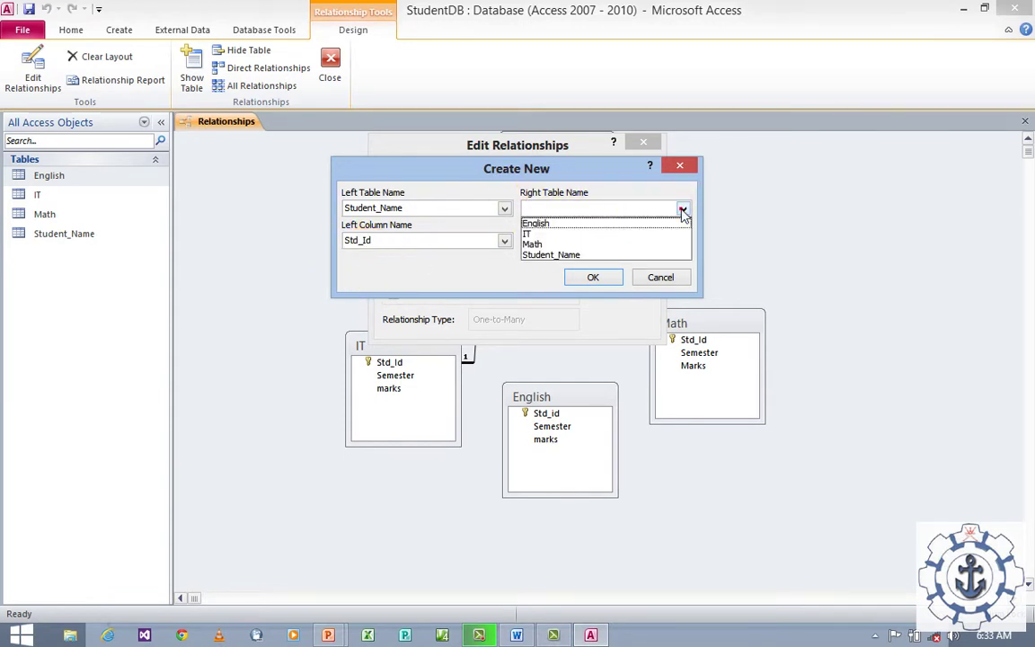
{"action": "left_click_drag", "start_coordinate": [584, 242], "coordinate": [540, 223]}
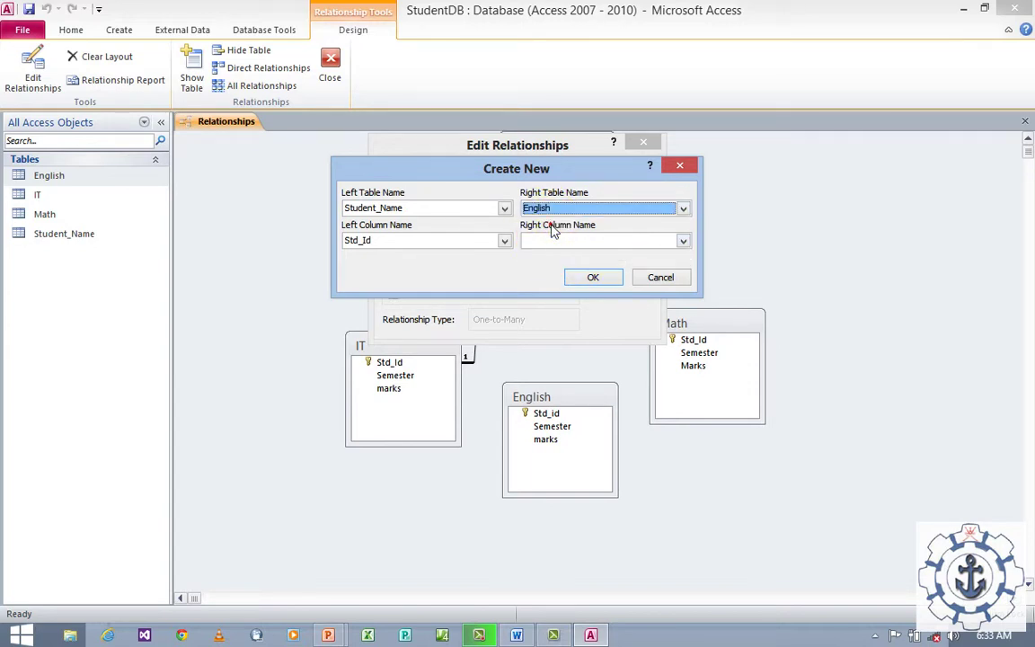
{"action": "left_click", "coordinate": [683, 242]}
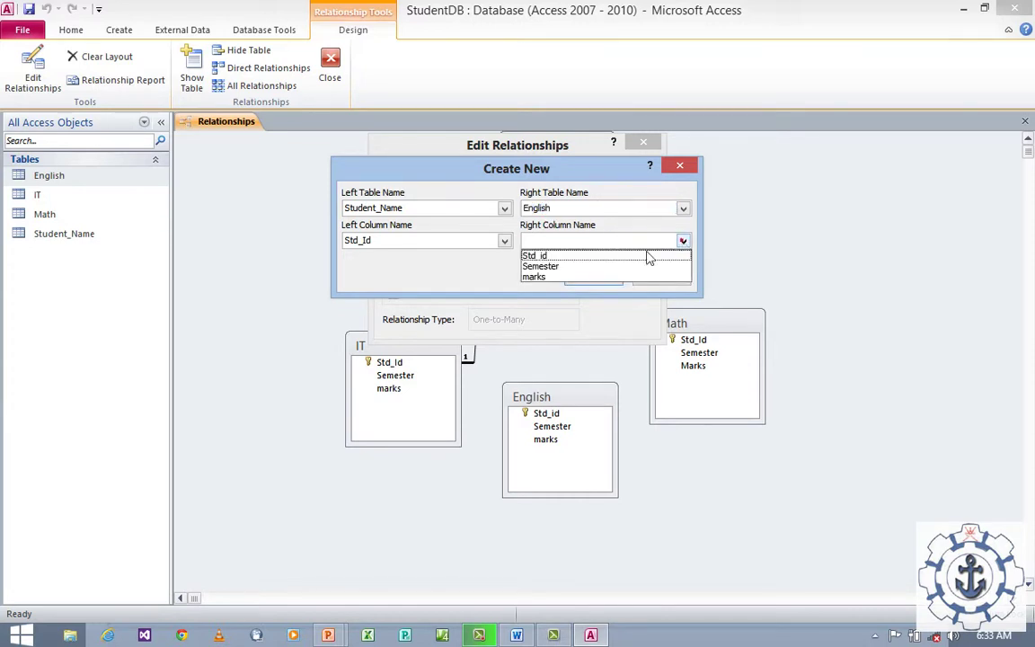
{"action": "left_click", "coordinate": [547, 256]}
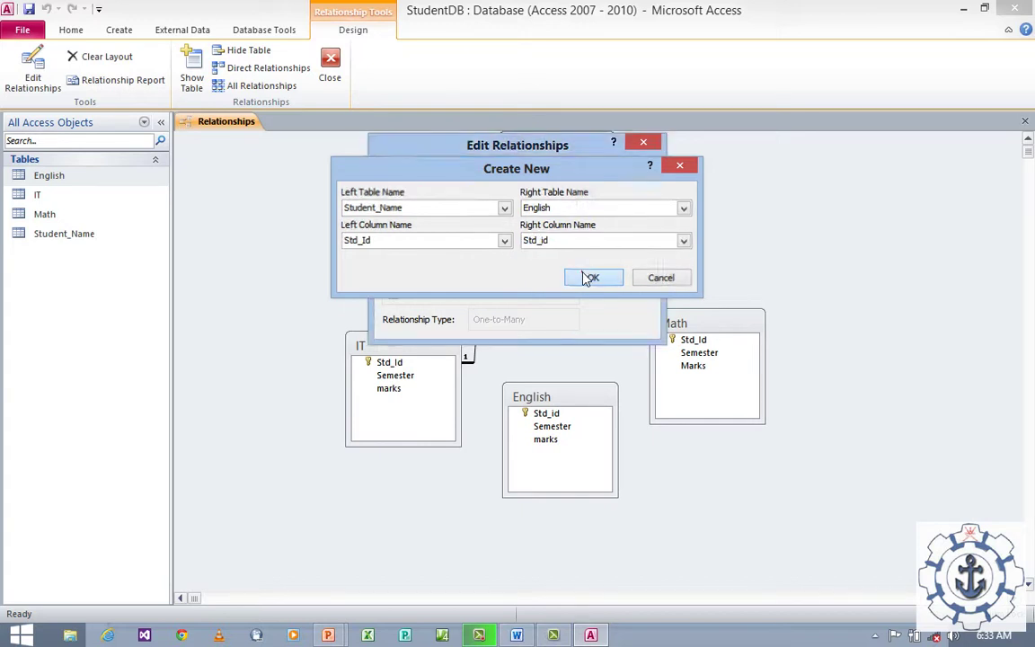
{"action": "left_click", "coordinate": [589, 277]}
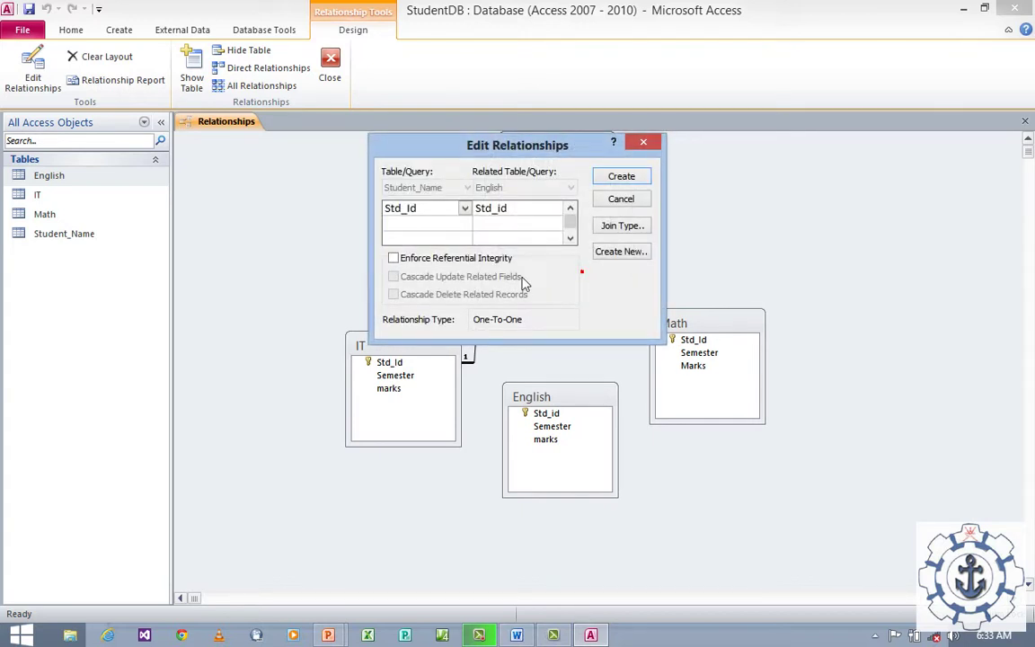
{"action": "left_click", "coordinate": [393, 258]}
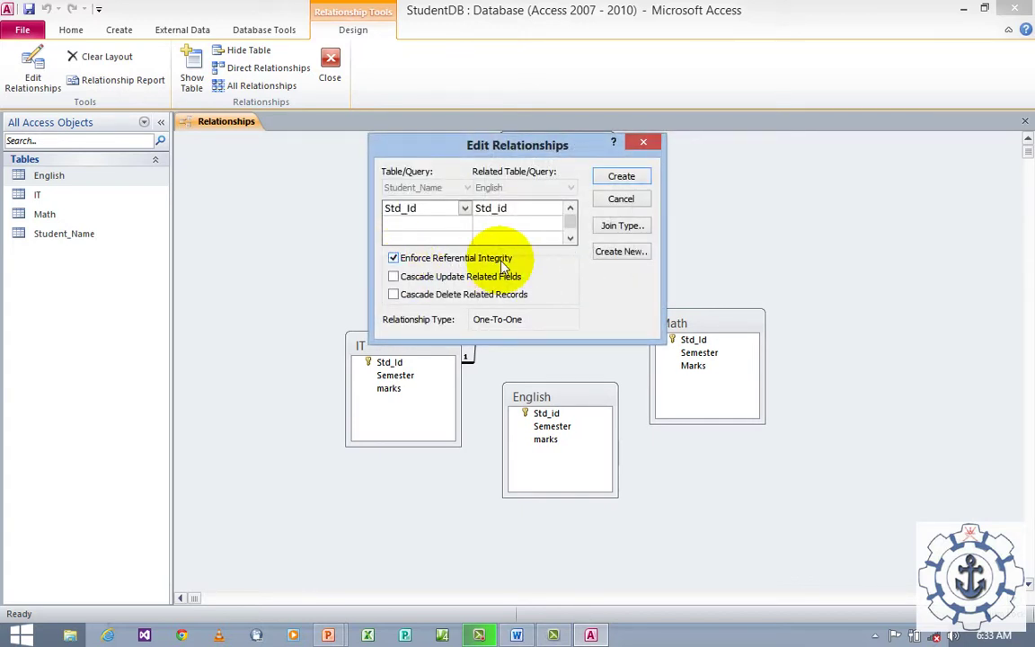
{"action": "left_click", "coordinate": [620, 176]}
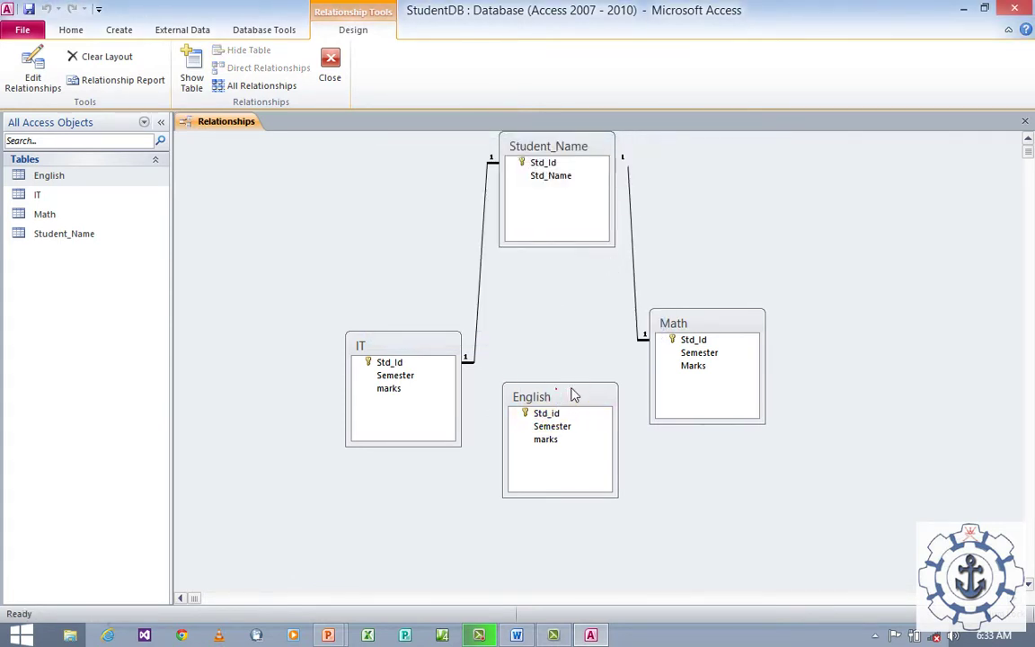
Step: Move the English table to the right of Student_Name and shift the Math table lower beneath it
{"action": "left_click_drag", "start_coordinate": [556, 391], "coordinate": [813, 146]}
{"action": "left_click_drag", "start_coordinate": [699, 320], "coordinate": [695, 377]}
{"action": "left_click_drag", "start_coordinate": [806, 147], "coordinate": [809, 184]}
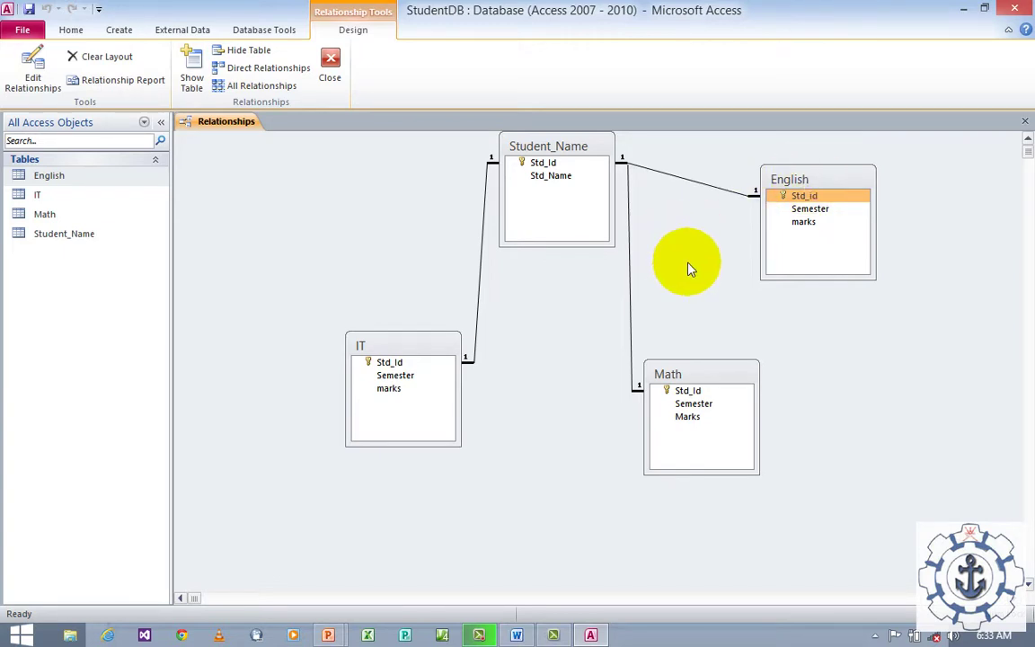
{"action": "left_click", "coordinate": [708, 192]}
{"action": "right_click", "coordinate": [707, 188]}
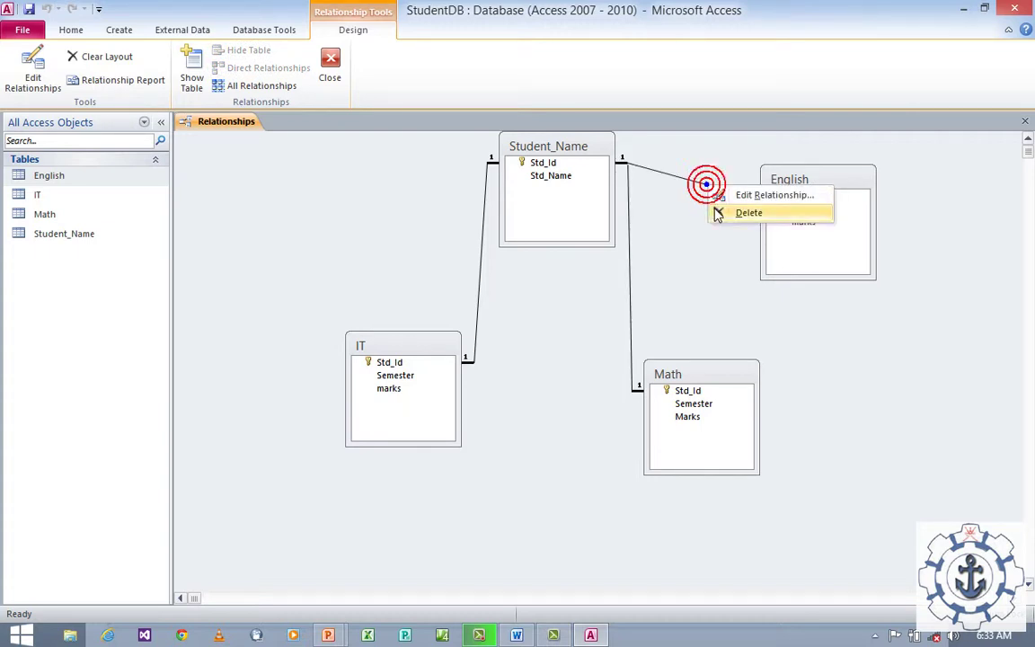
{"action": "left_click", "coordinate": [723, 216]}
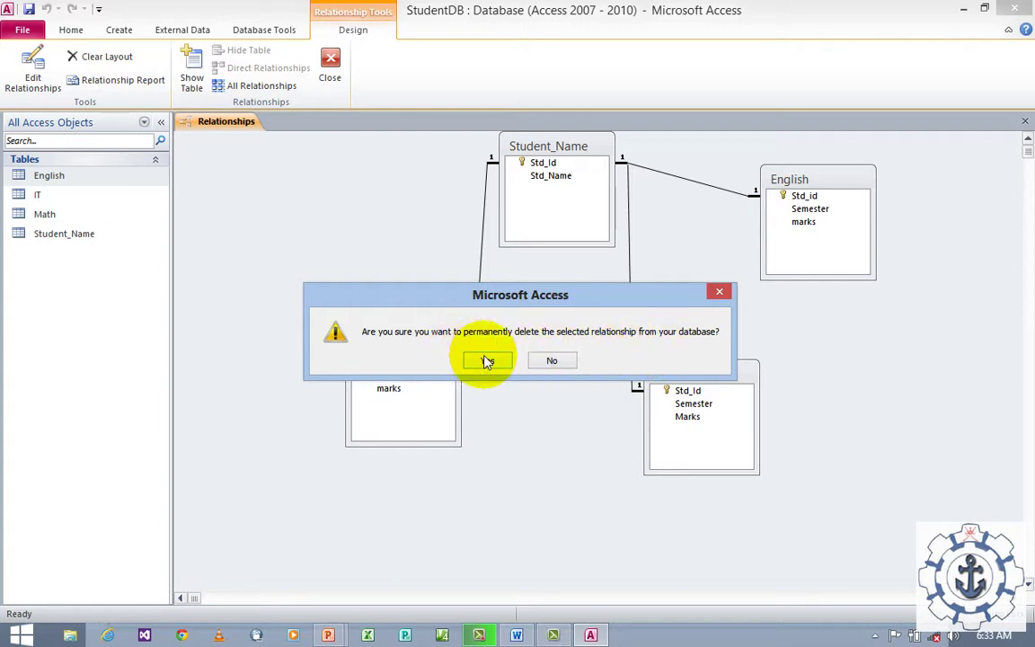
{"action": "left_click", "coordinate": [720, 294]}
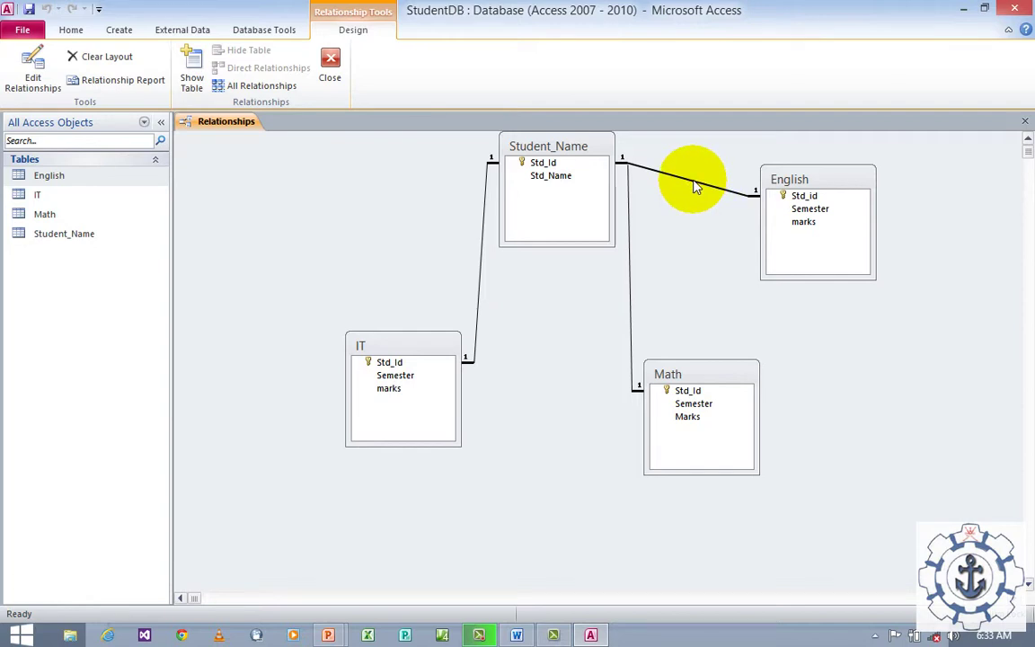
Step: Review the settings of the Student_Name to English relationship and close them without changes
{"action": "double_click", "coordinate": [664, 179]}
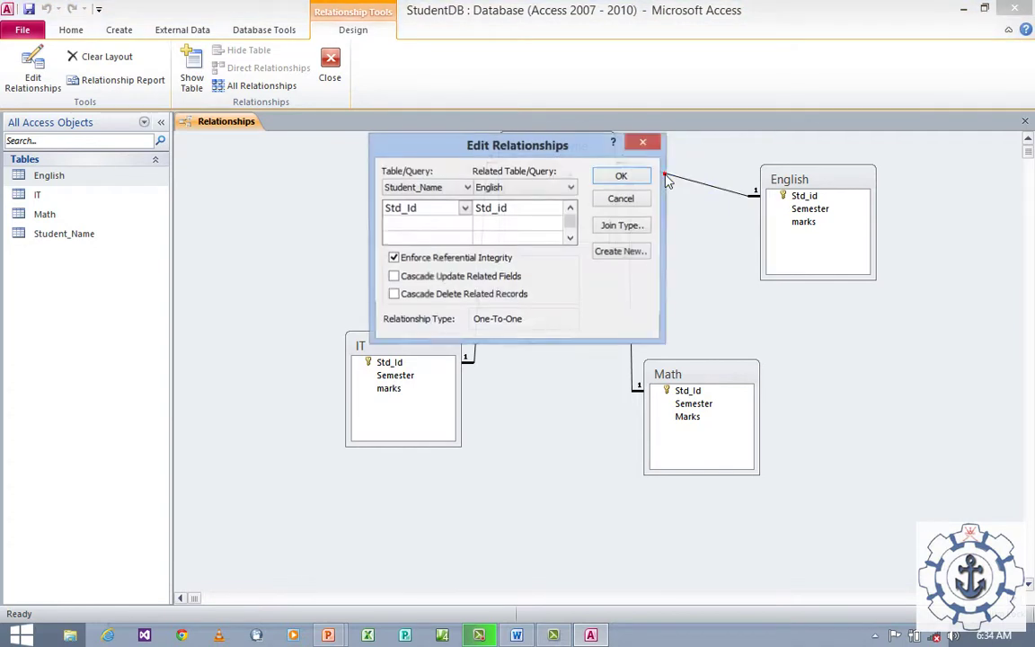
{"action": "left_click", "coordinate": [643, 141]}
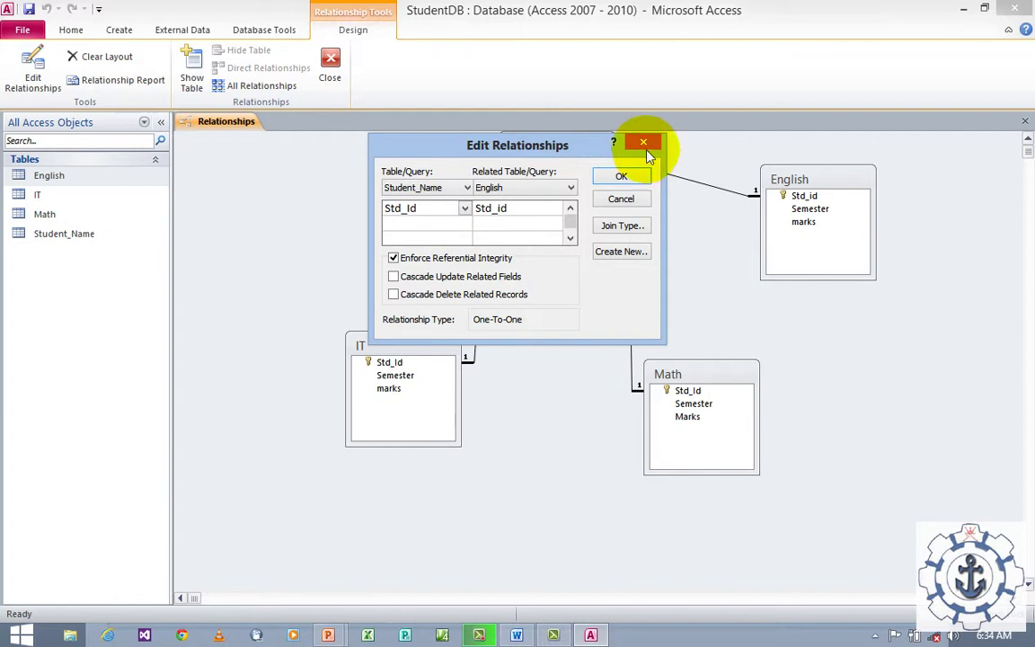